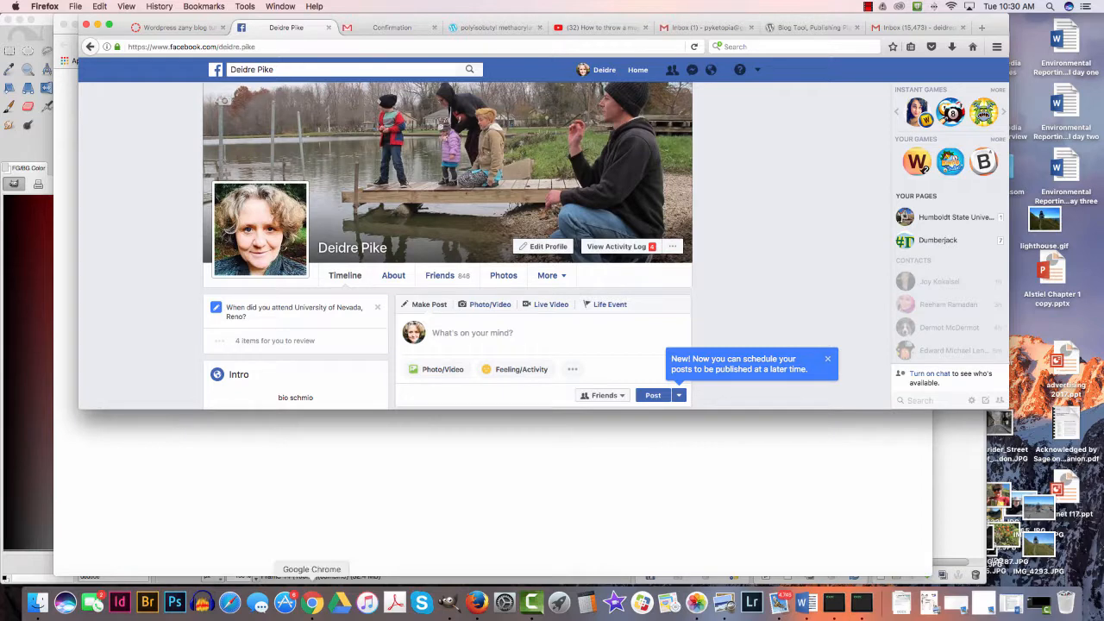
- Switch to Google Chrome, go to wordpress.com and start creating a new site
{"action": "left_click", "coordinate": [313, 602]}
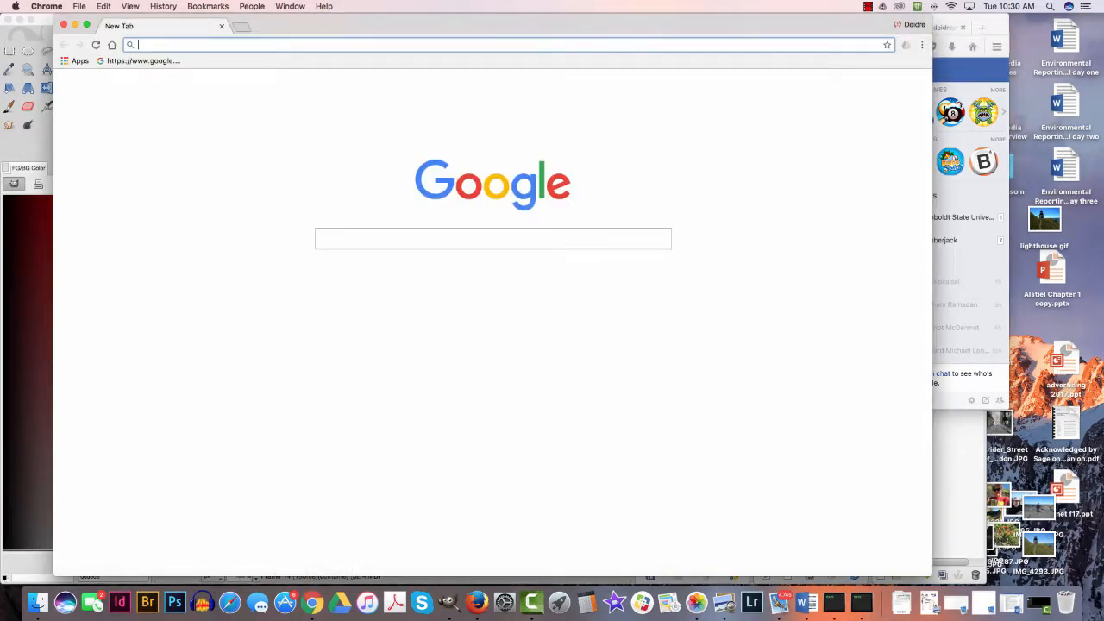
{"action": "type", "text": "wordpress"}
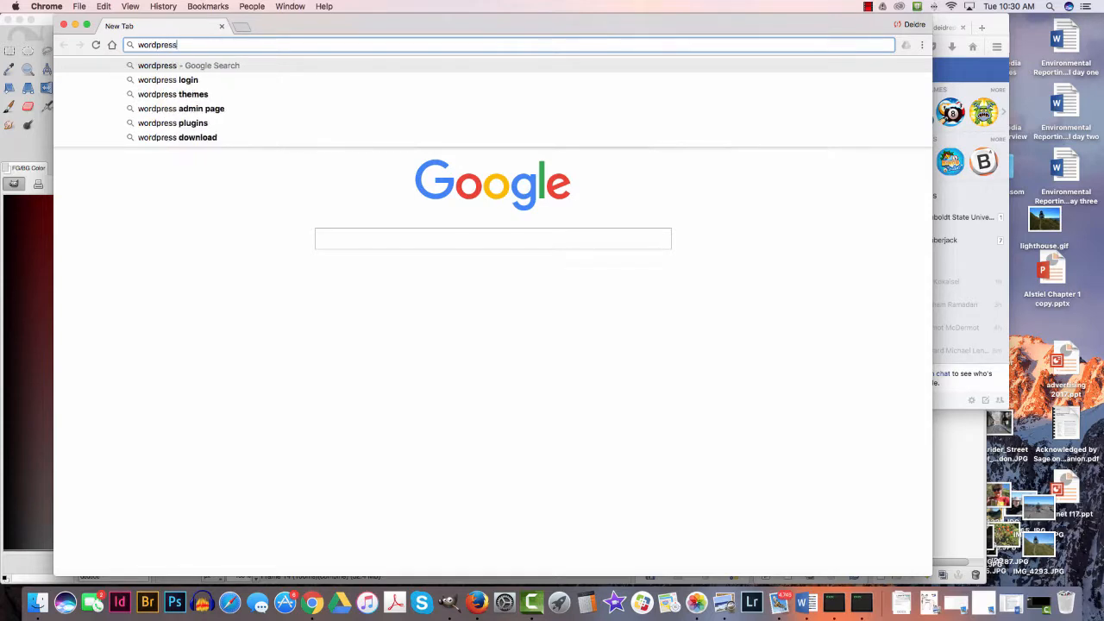
{"action": "type", "text": ".com"}
{"action": "key", "text": "Return"}
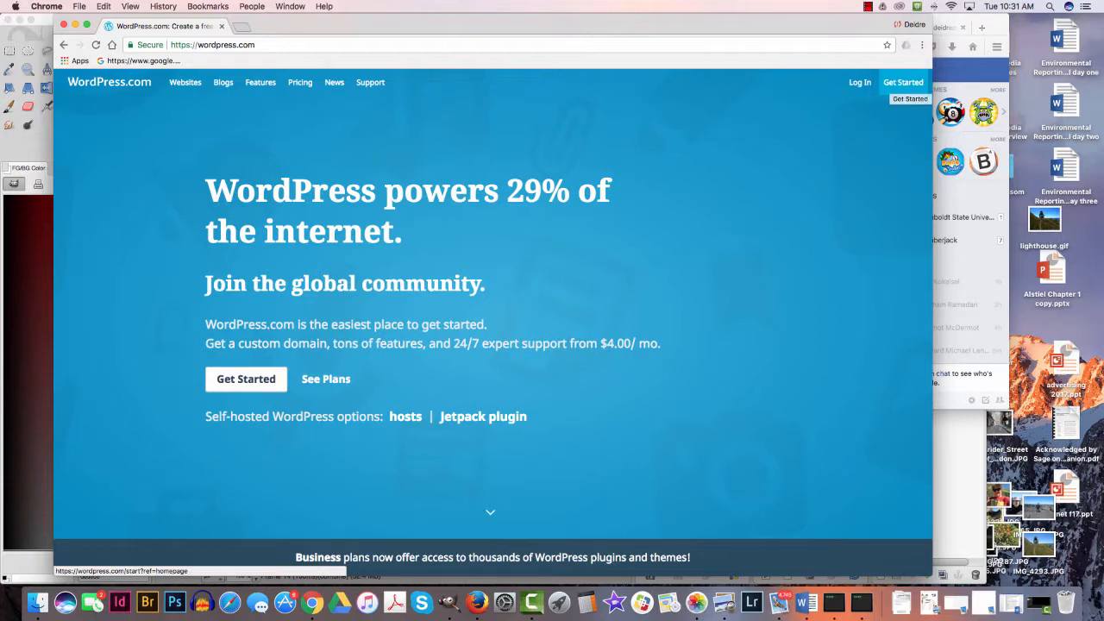
{"action": "left_click", "coordinate": [903, 81]}
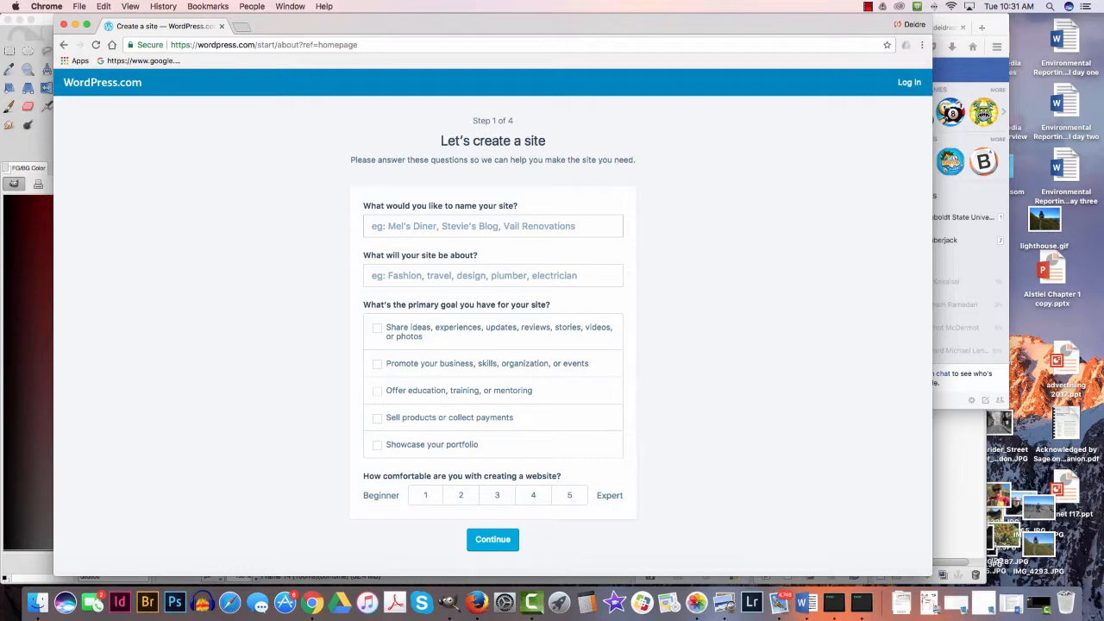
- Name the new site "Pyketopia Pottery" and enter Ceramics as what it is about
{"action": "left_click", "coordinate": [492, 226]}
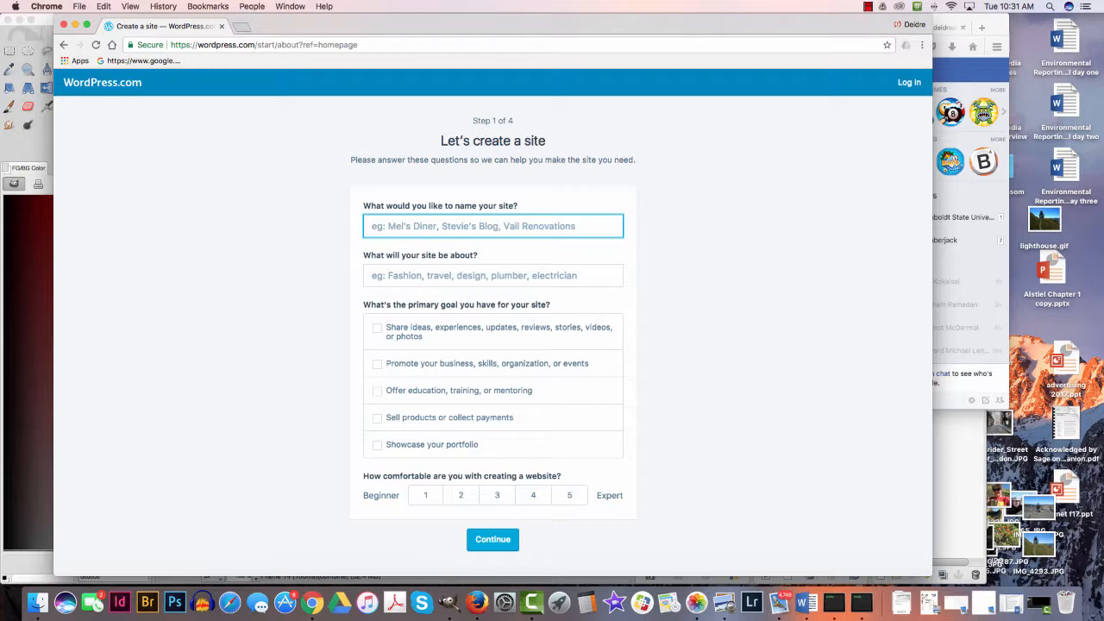
{"action": "type", "text": "Pyketopic"}
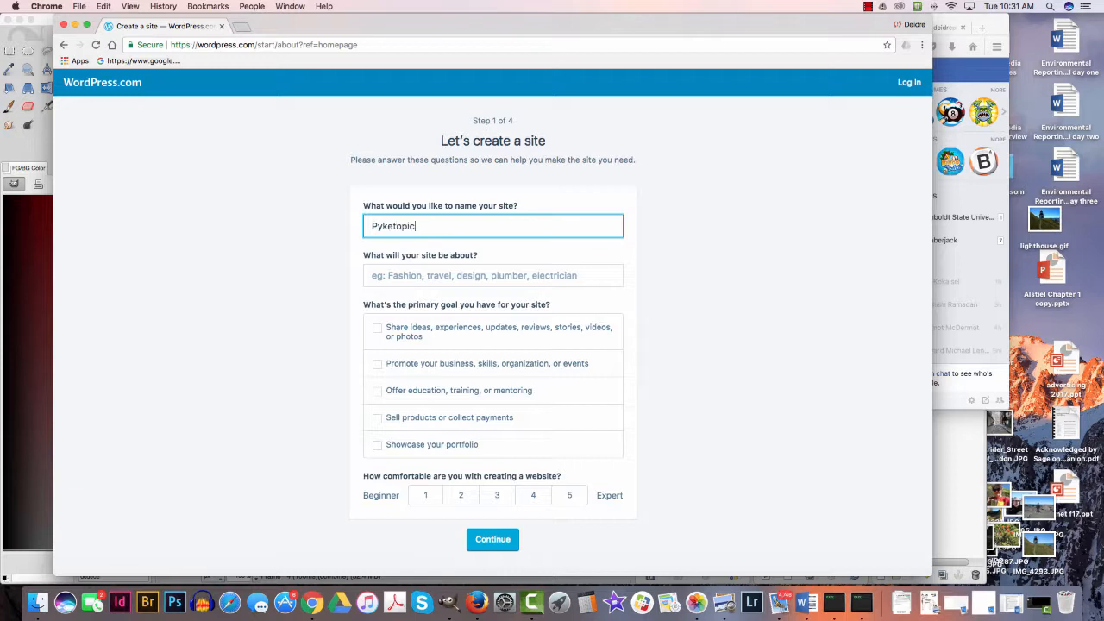
{"action": "key", "text": "BackSpace"}
{"action": "type", "text": "a PO"}
{"action": "key", "text": "BackSpace"}
{"action": "type", "text": "ottery"}
{"action": "key", "text": "Tab"}
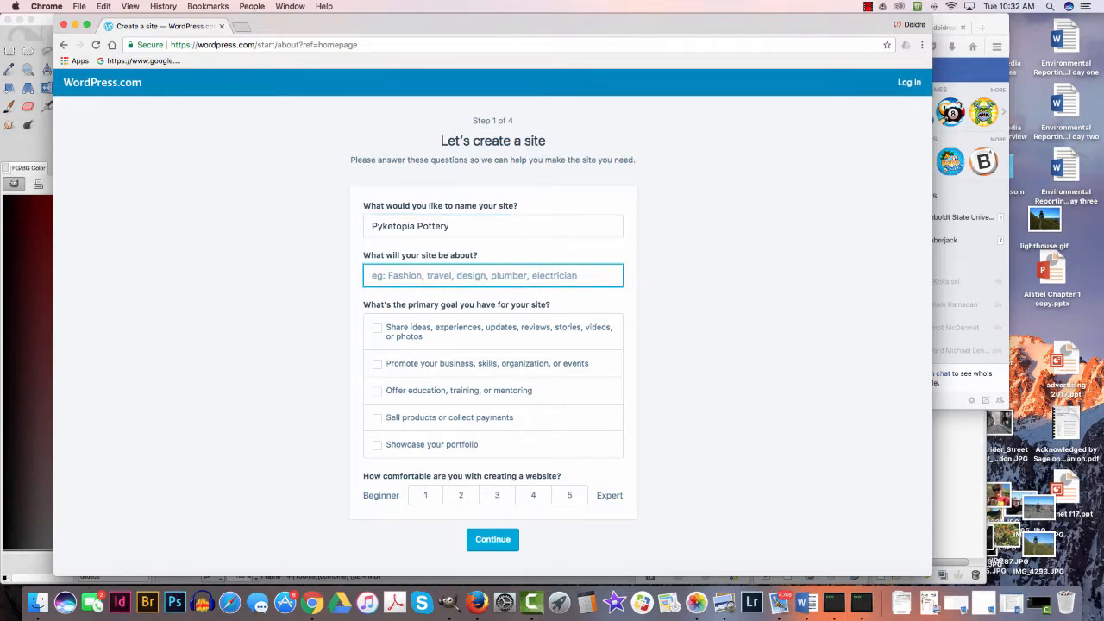
{"action": "type", "text": "Ceramin"}
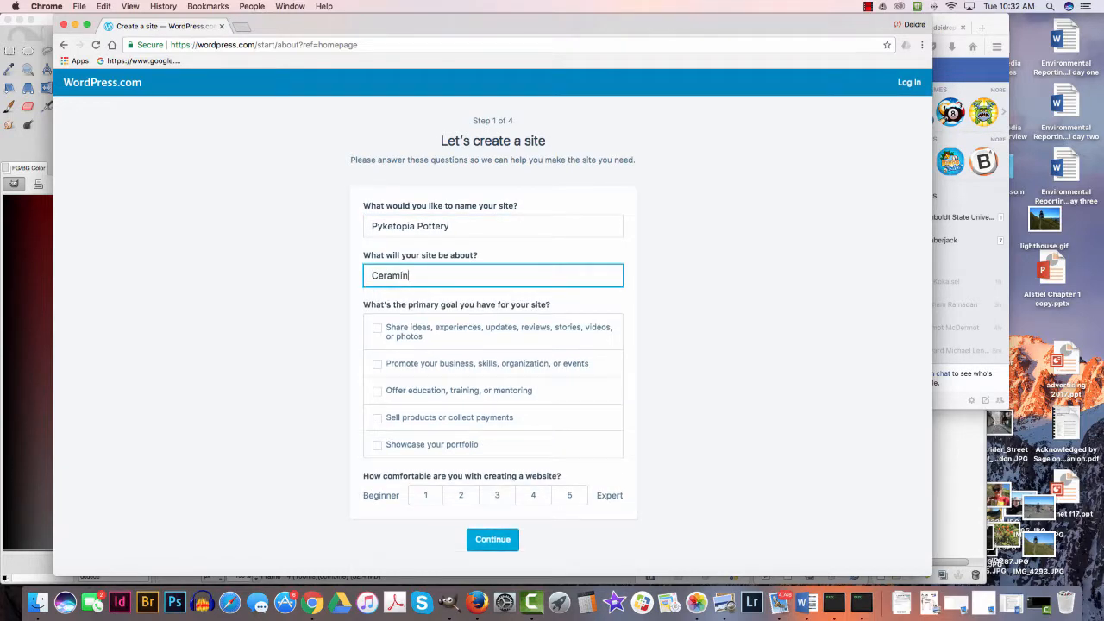
{"action": "key", "text": "BackSpace"}
{"action": "type", "text": "cs"}
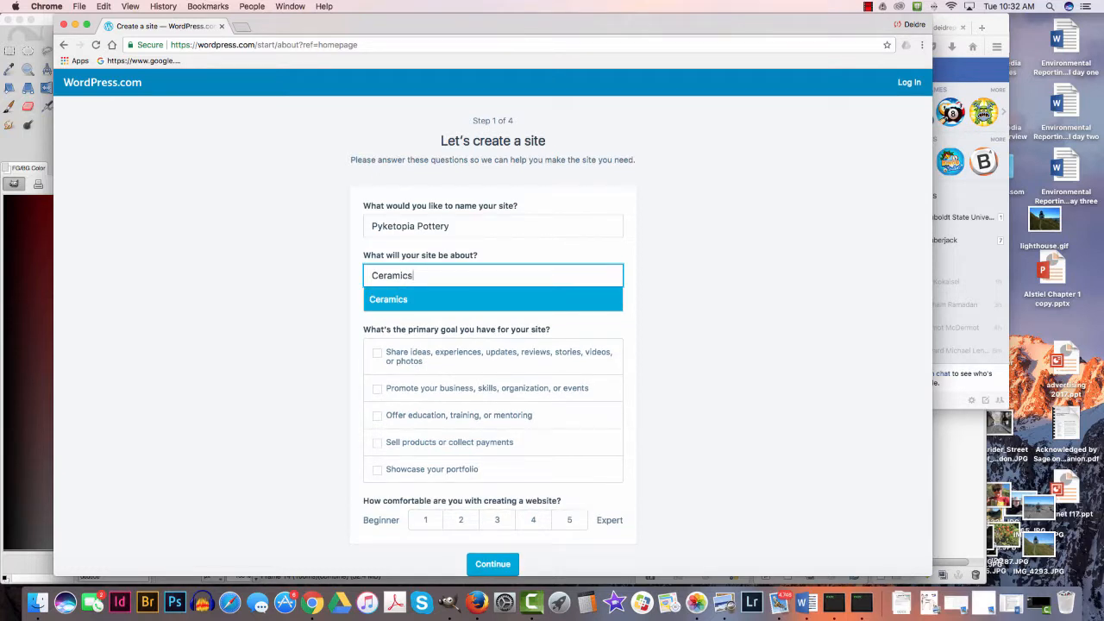
{"action": "key", "text": "Tab"}
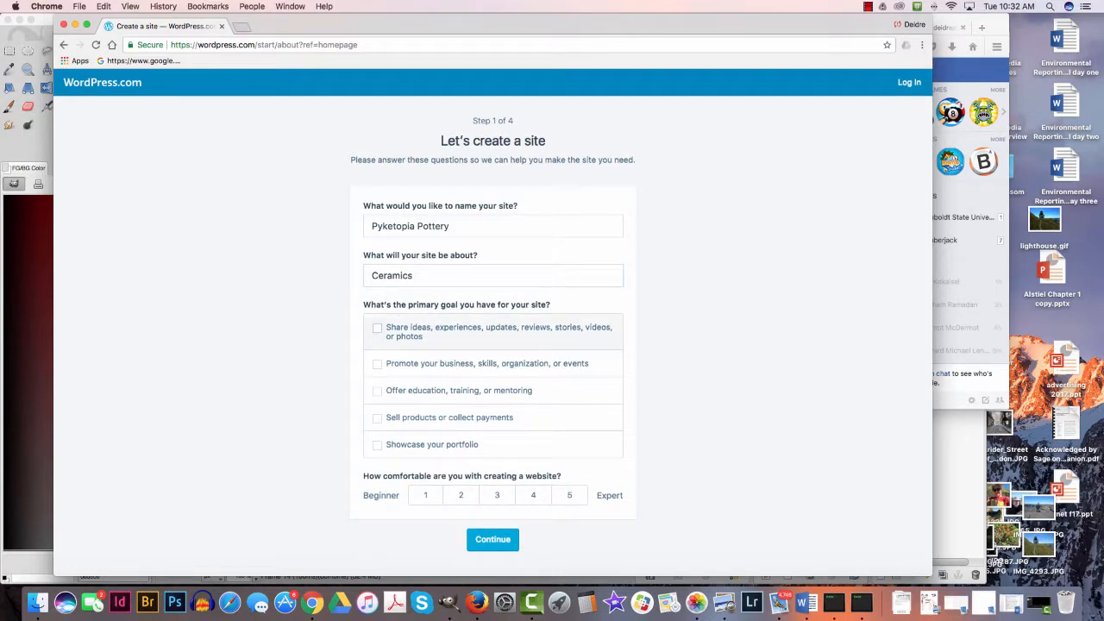
- Choose sharing ideas, experiences, updates, reviews, stories, videos or photos as primary goal, rate website comfort as 2, and continue
{"action": "left_click", "coordinate": [377, 328]}
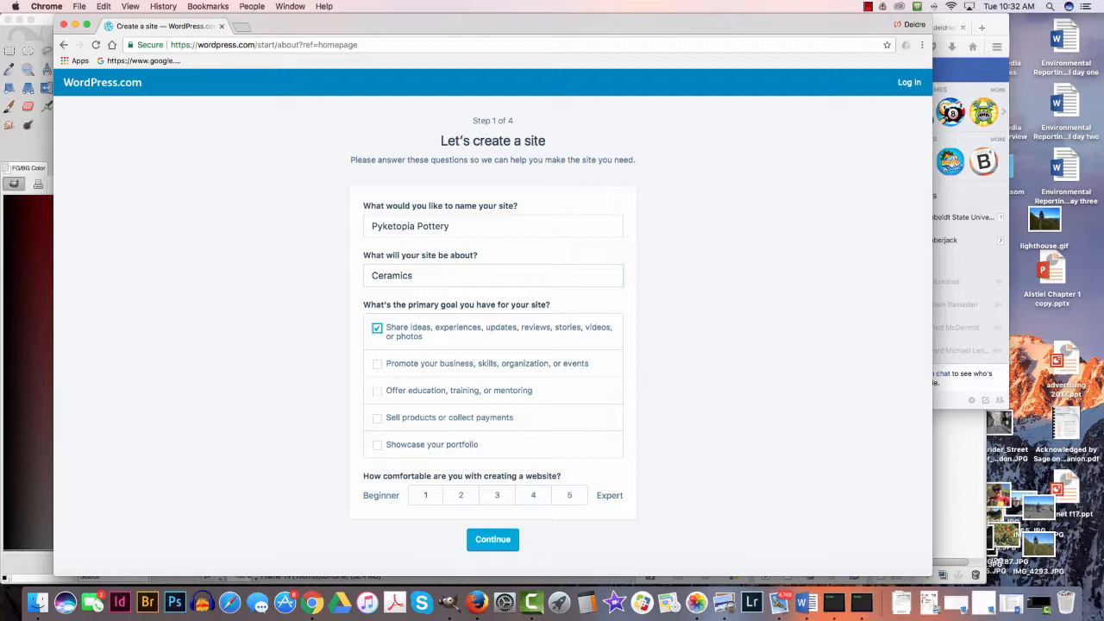
{"action": "left_click", "coordinate": [460, 495]}
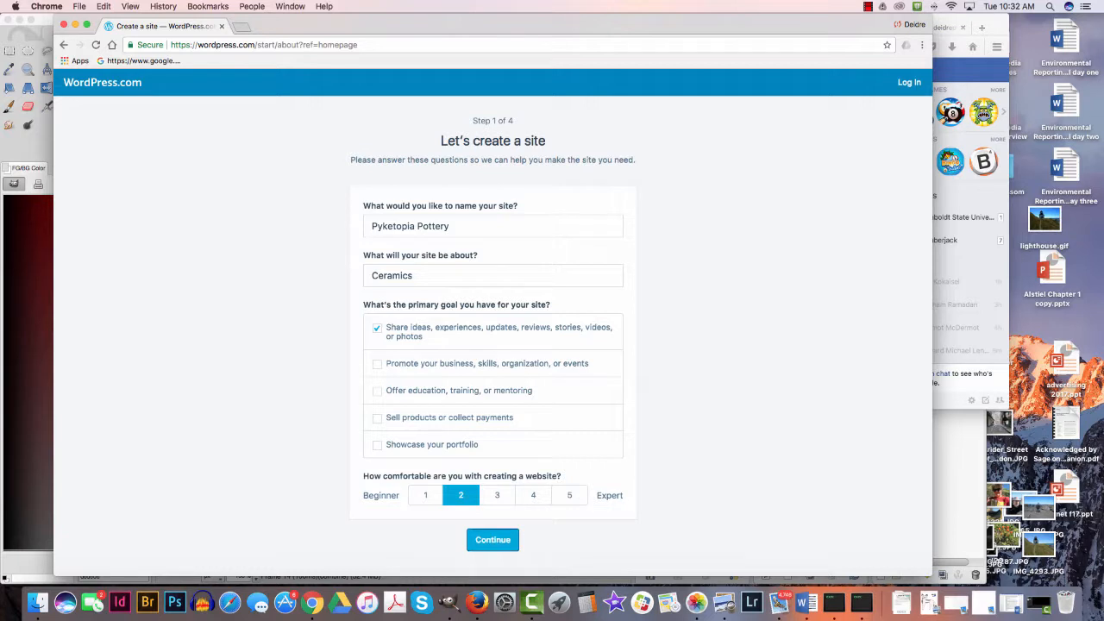
{"action": "left_click", "coordinate": [492, 539]}
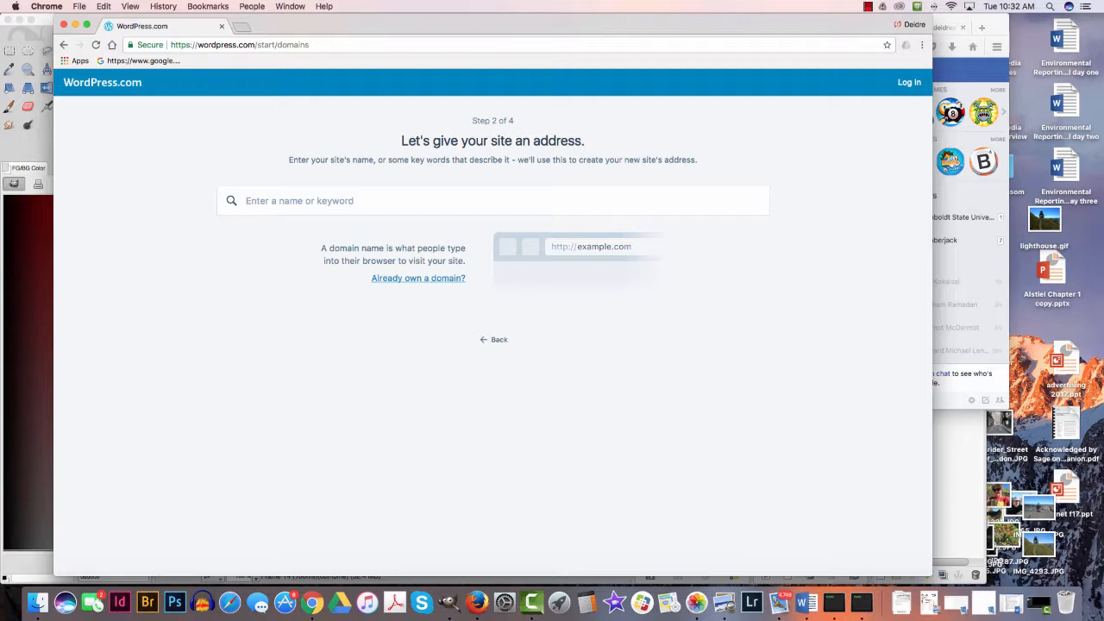
- Search addresses for "pyketopiapottery", select the free pyketopiapottery.wordpress.com address and start with the Free plan
{"action": "left_click_drag", "start_coordinate": [310, 45], "coordinate": [167, 44]}
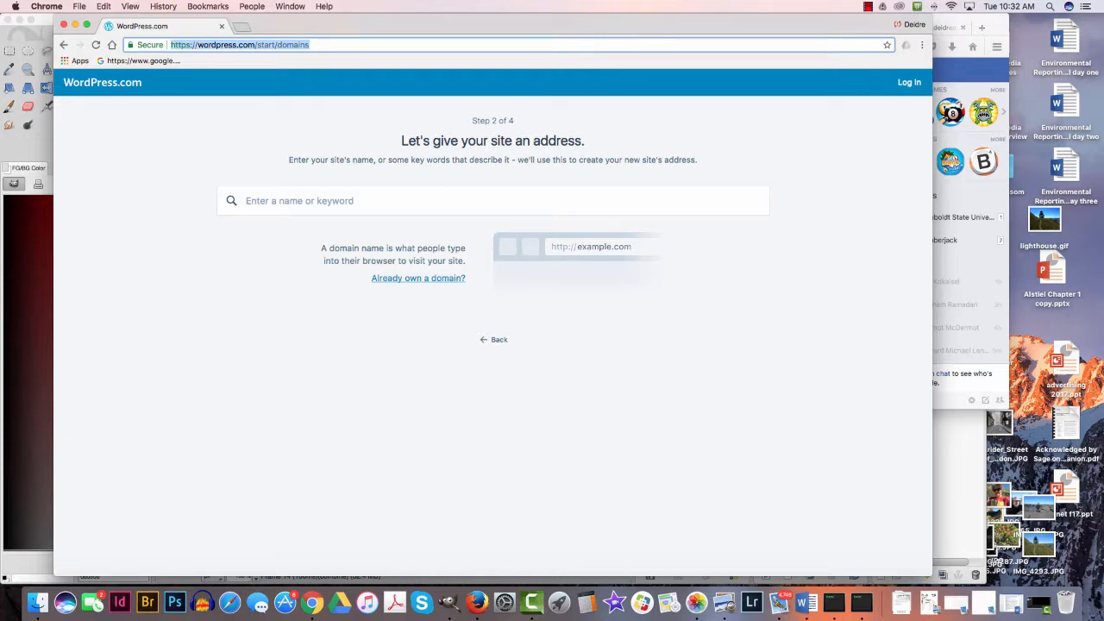
{"action": "key", "text": "Return"}
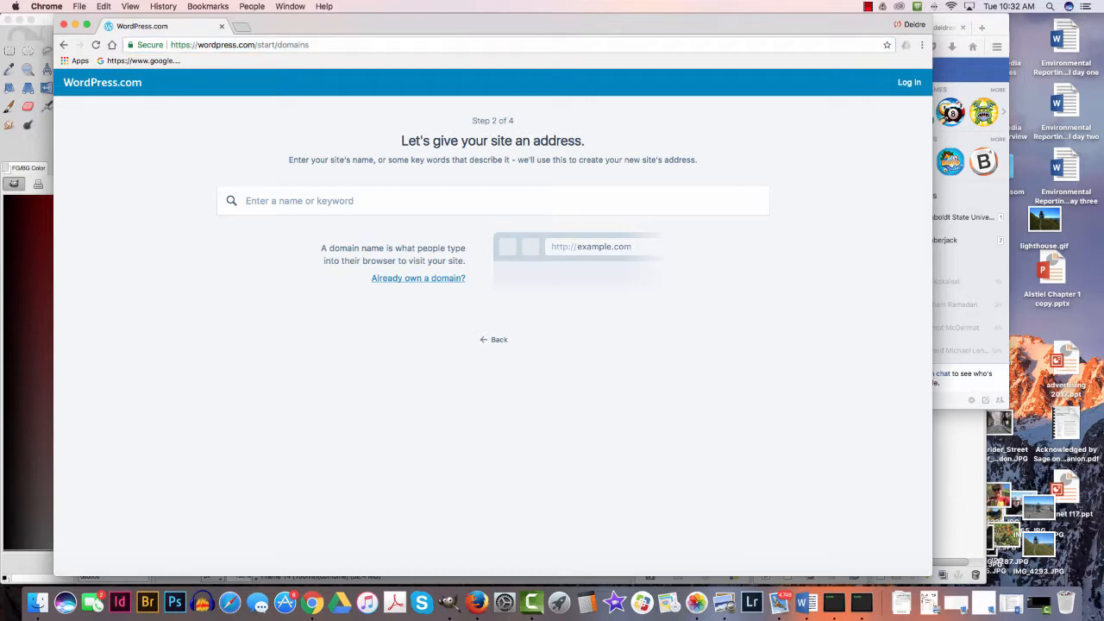
{"action": "type", "text": "py"}
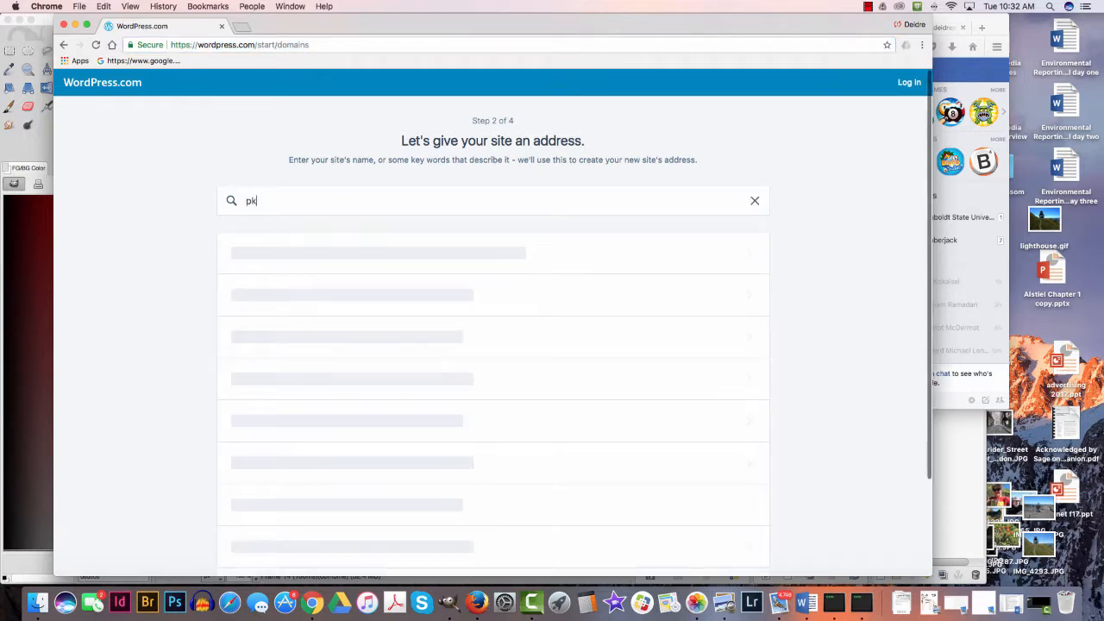
{"action": "type", "text": "k"}
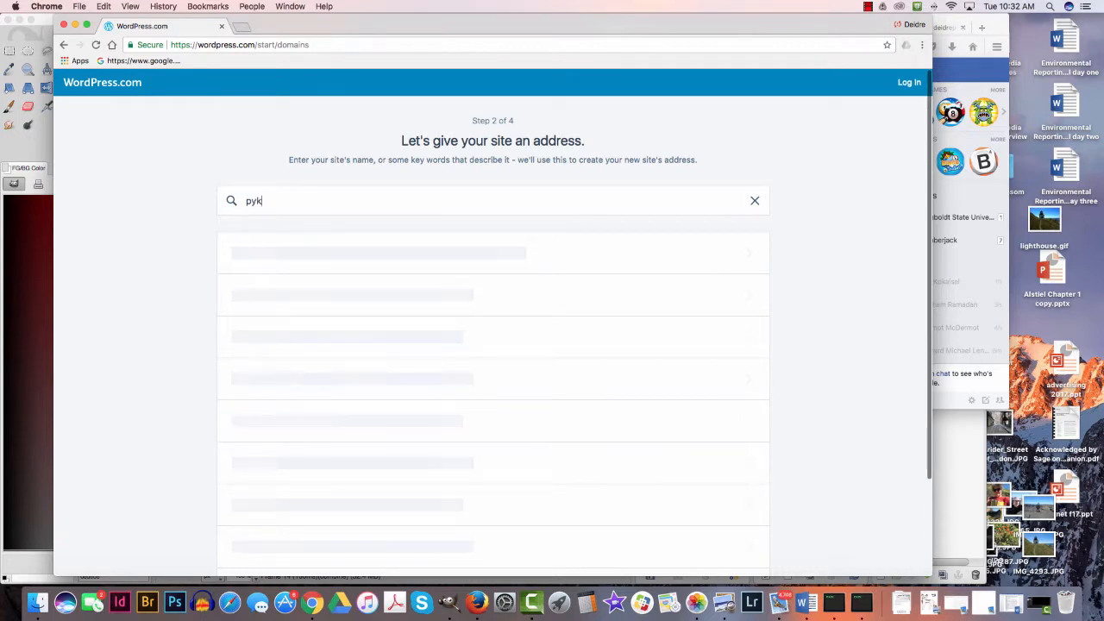
{"action": "type", "text": "etopia"}
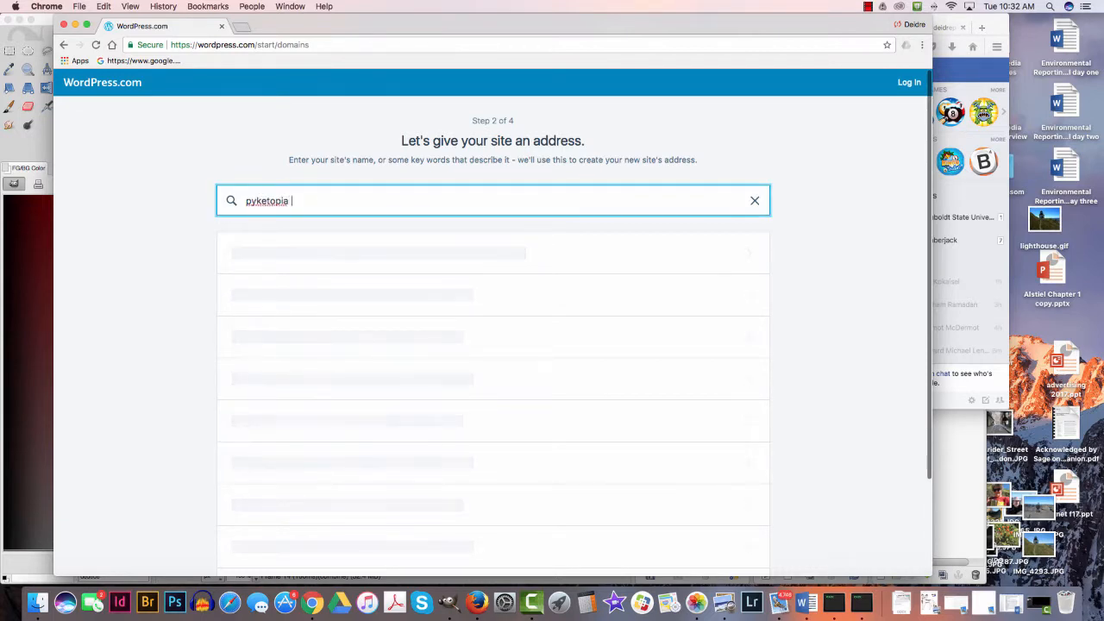
{"action": "type", "text": "pottery"}
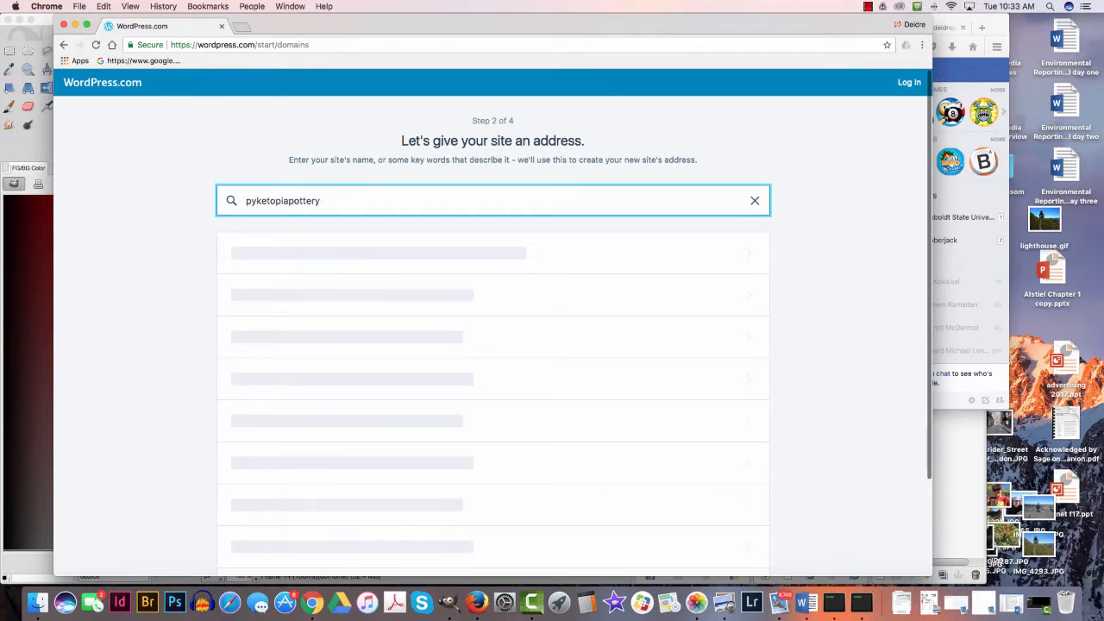
{"action": "key", "text": "Return"}
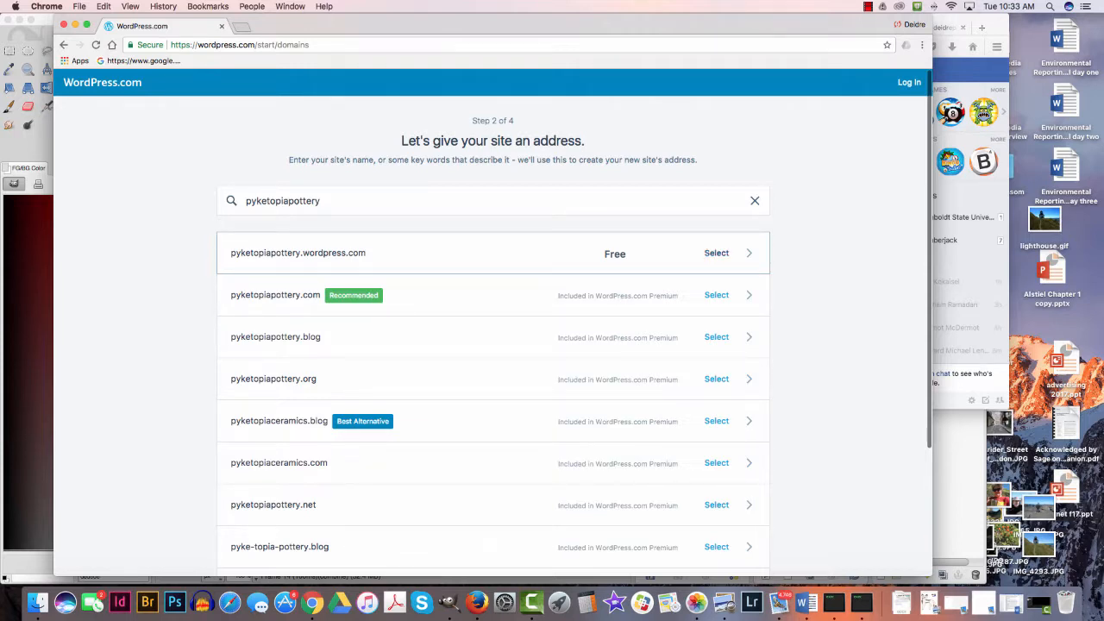
{"action": "left_click", "coordinate": [716, 254]}
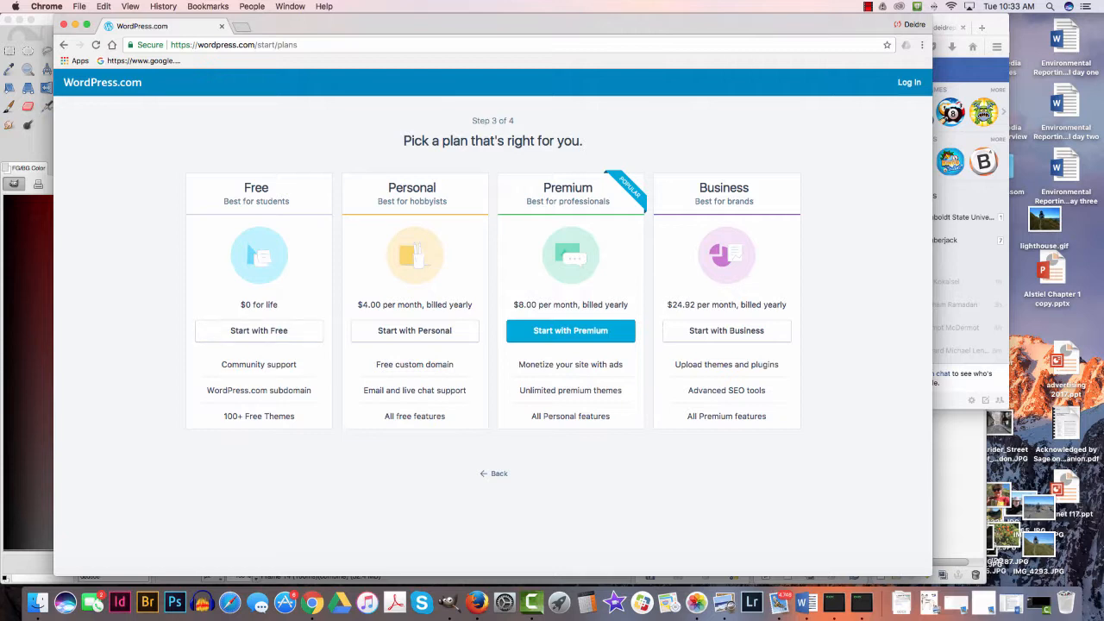
{"action": "left_click", "coordinate": [258, 330]}
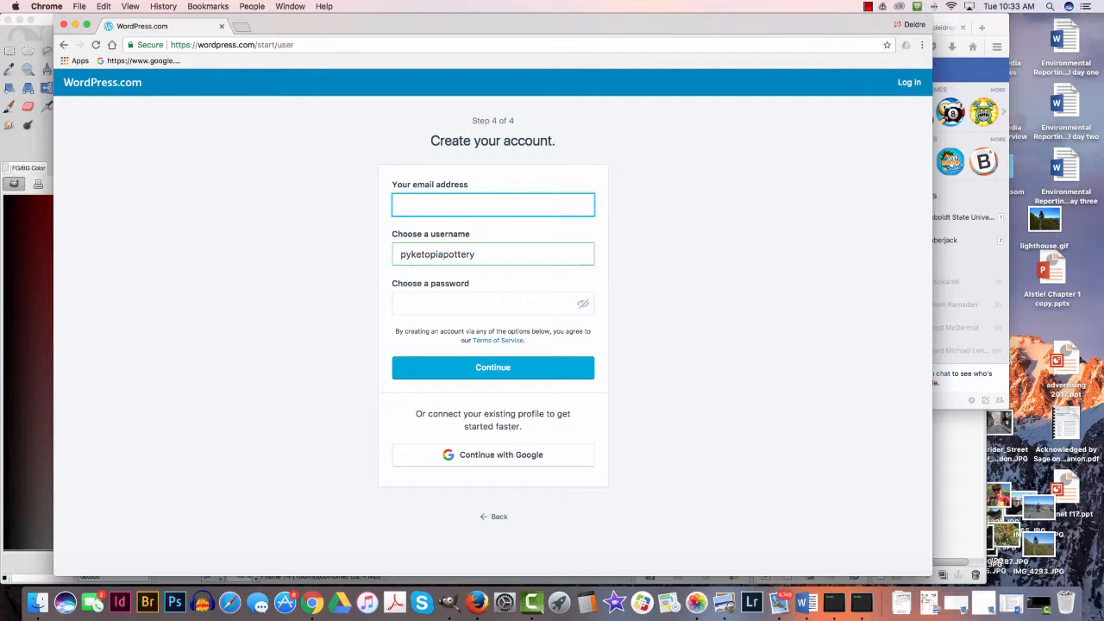
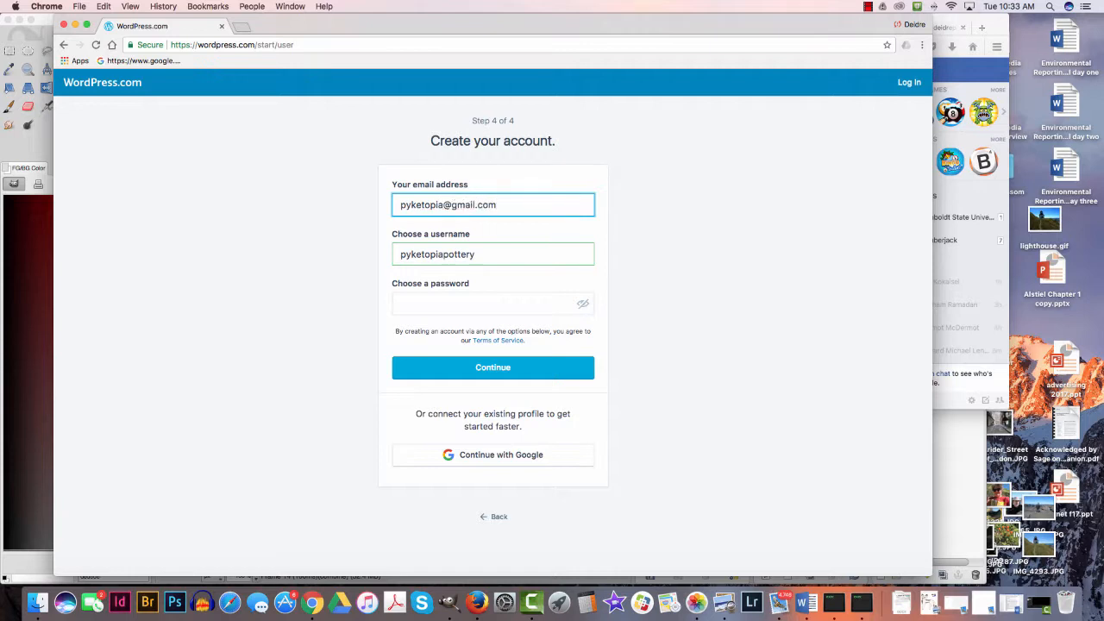
- Enter the account's email address in the sign-up form, keeping the suggested username
{"action": "key", "text": "Return"}
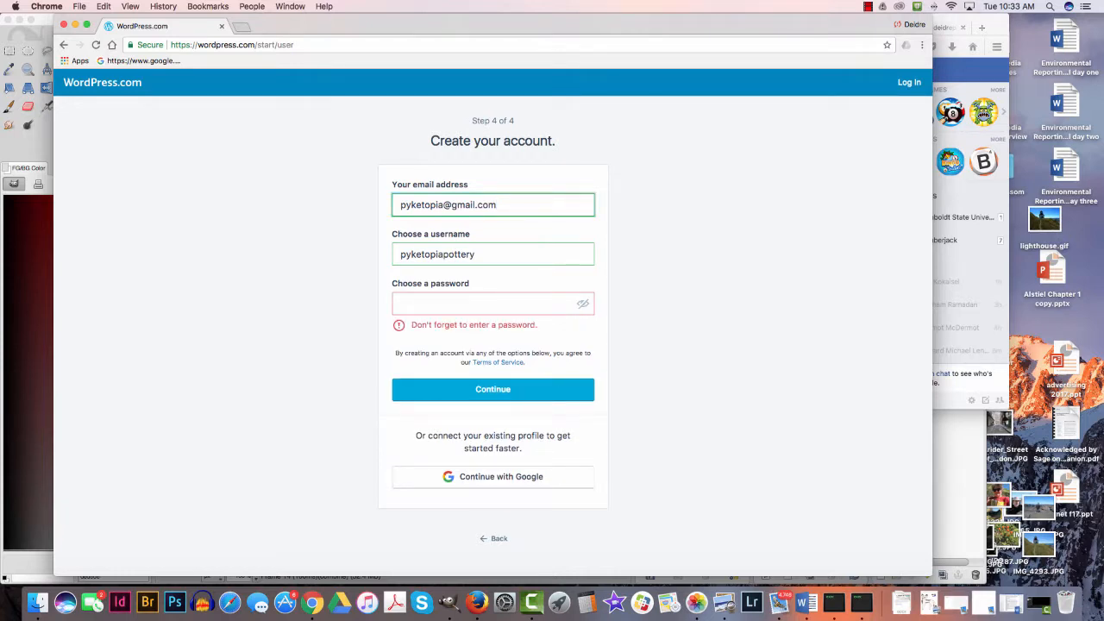
{"action": "left_click_drag", "start_coordinate": [400, 204], "coordinate": [443, 204]}
- Enter the account password, submit the sign-up form and continue to the new site
{"action": "left_click", "coordinate": [401, 303]}
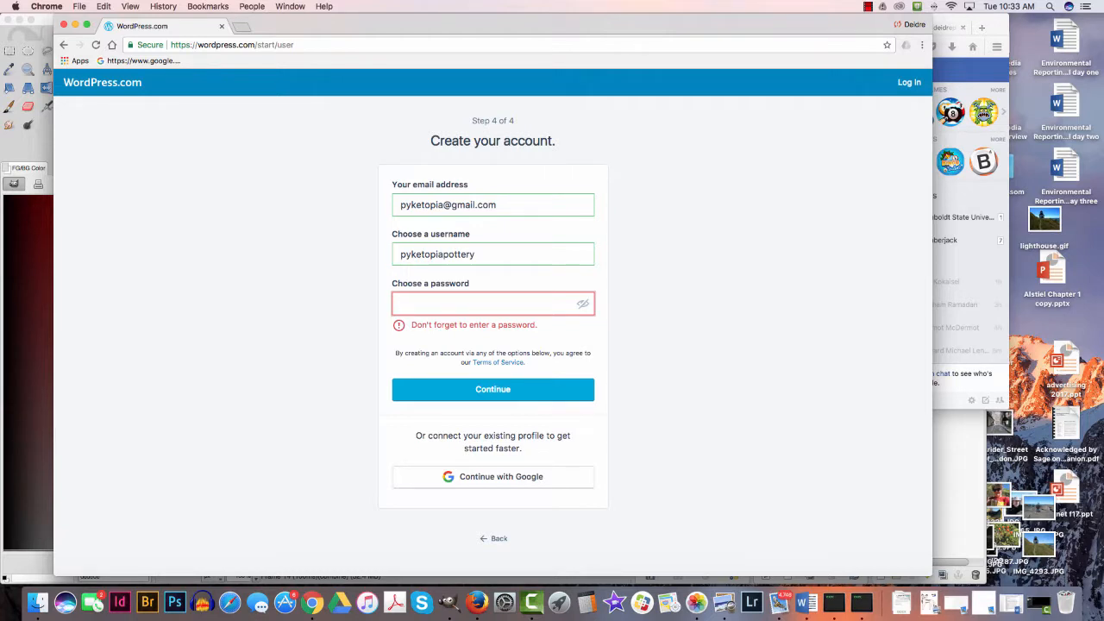
{"action": "type", "text": "•••••"}
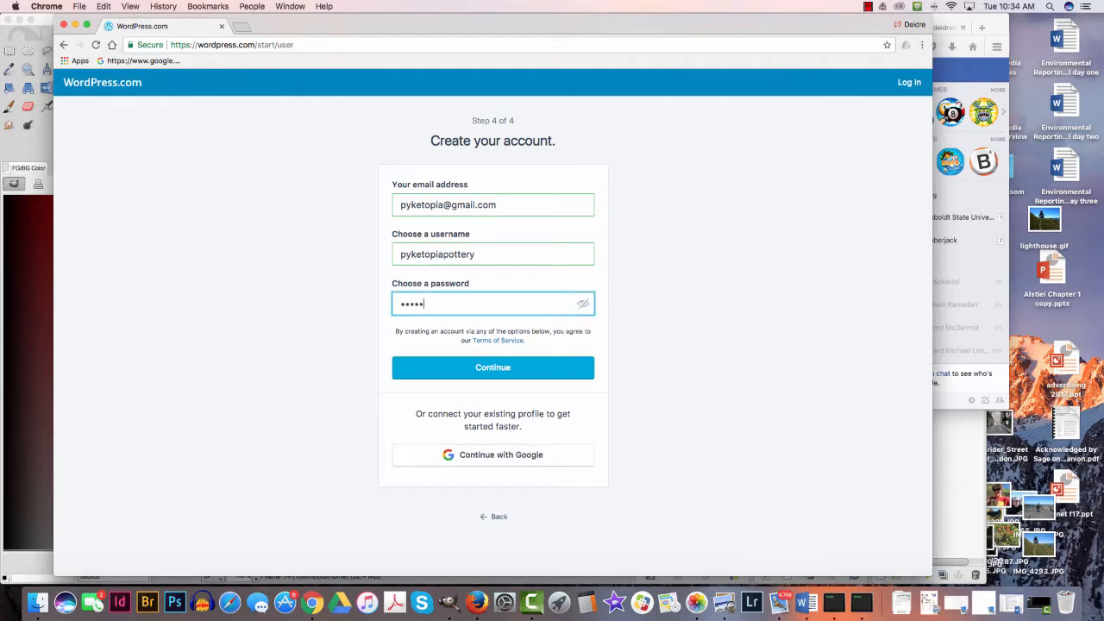
{"action": "key", "text": "BackSpace"}
{"action": "key", "text": "BackSpace"}
{"action": "key", "text": "BackSpace"}
{"action": "key", "text": "BackSpace"}
{"action": "type", "text": "•••••••"}
{"action": "key", "text": "Return"}
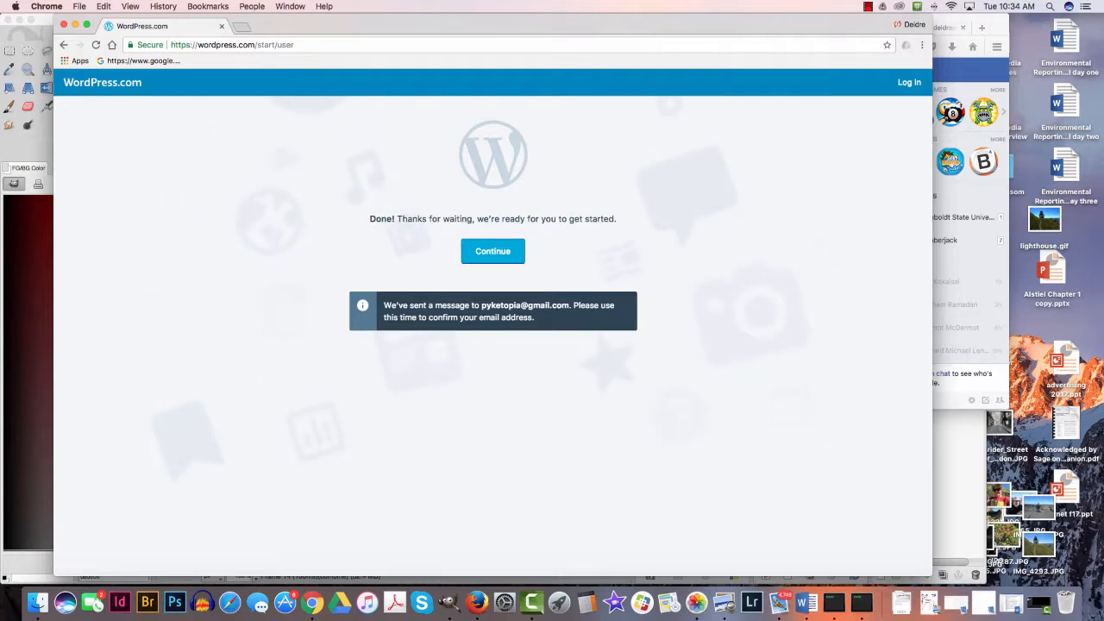
{"action": "left_click", "coordinate": [492, 250]}
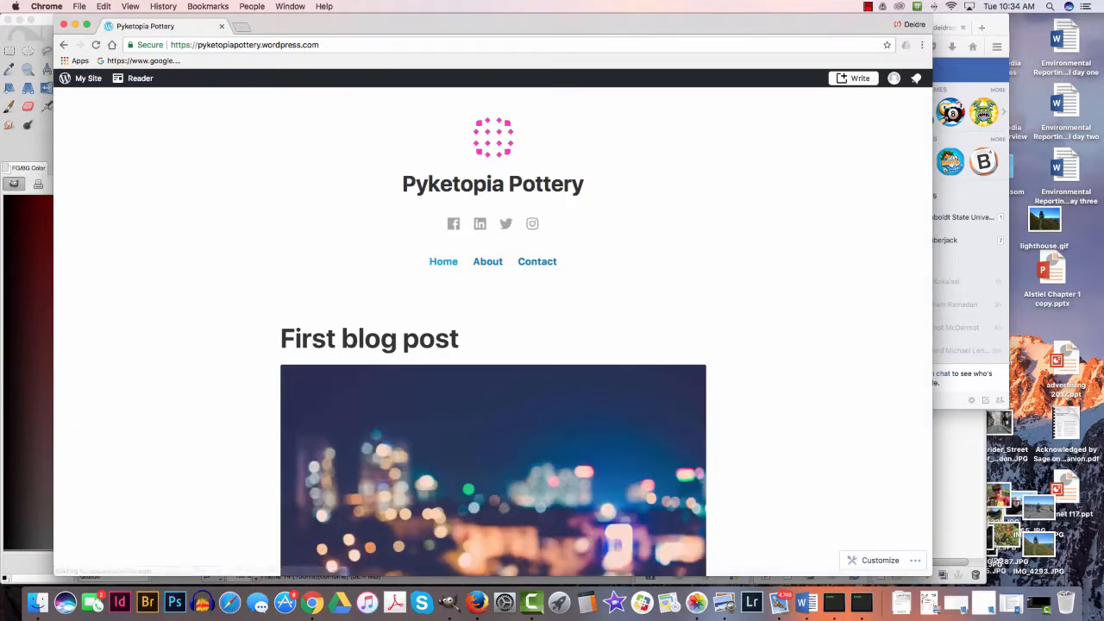
- Switch to Firefox and check the Gmail inbox of the sign-up address for the WordPress confirmation message
{"action": "key", "text": "super+Tab"}
{"action": "scroll", "coordinate": [520, 246], "scroll_direction": "down", "scroll_amount": 1}
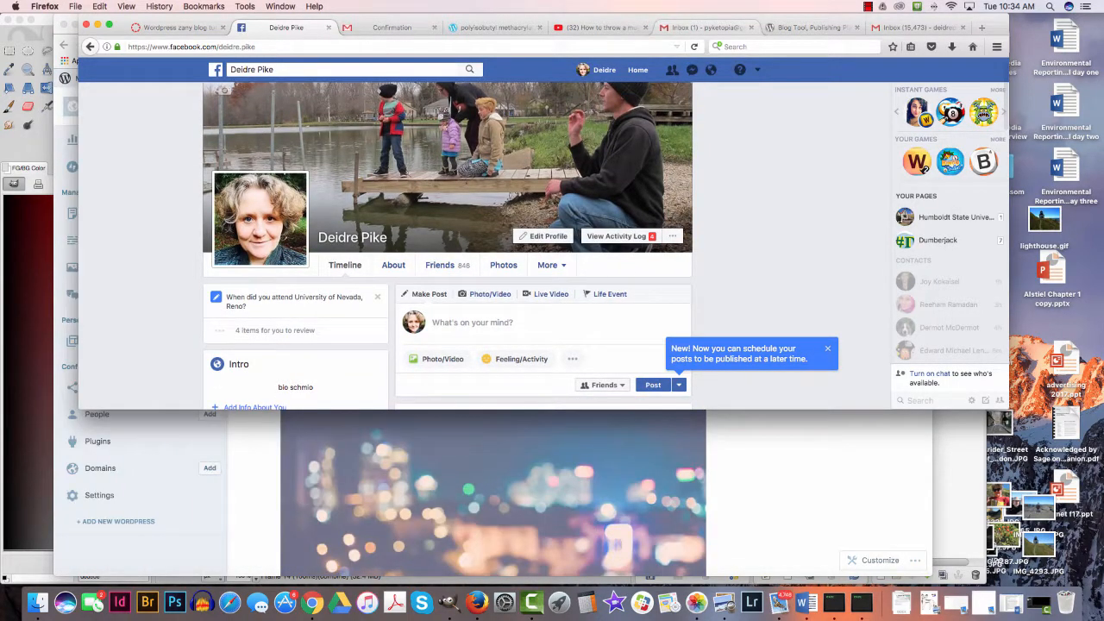
{"action": "left_click", "coordinate": [702, 27]}
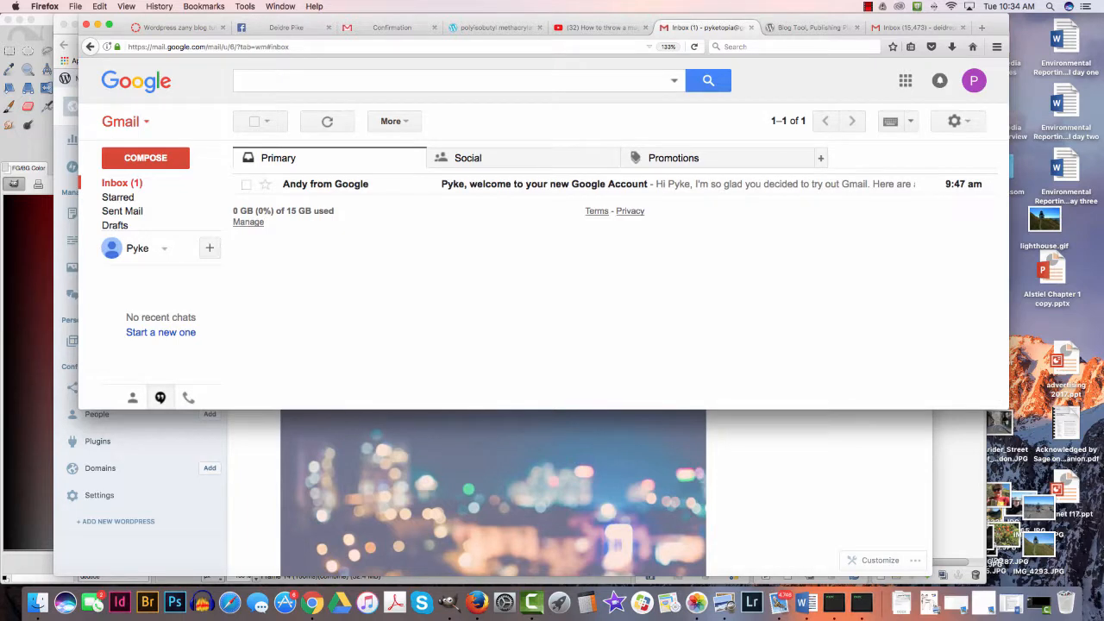
{"action": "left_click", "coordinate": [122, 182]}
- Return to Chrome and go through the WordPress.com welcome tips until they are dismissed
{"action": "key", "text": "super+Tab"}
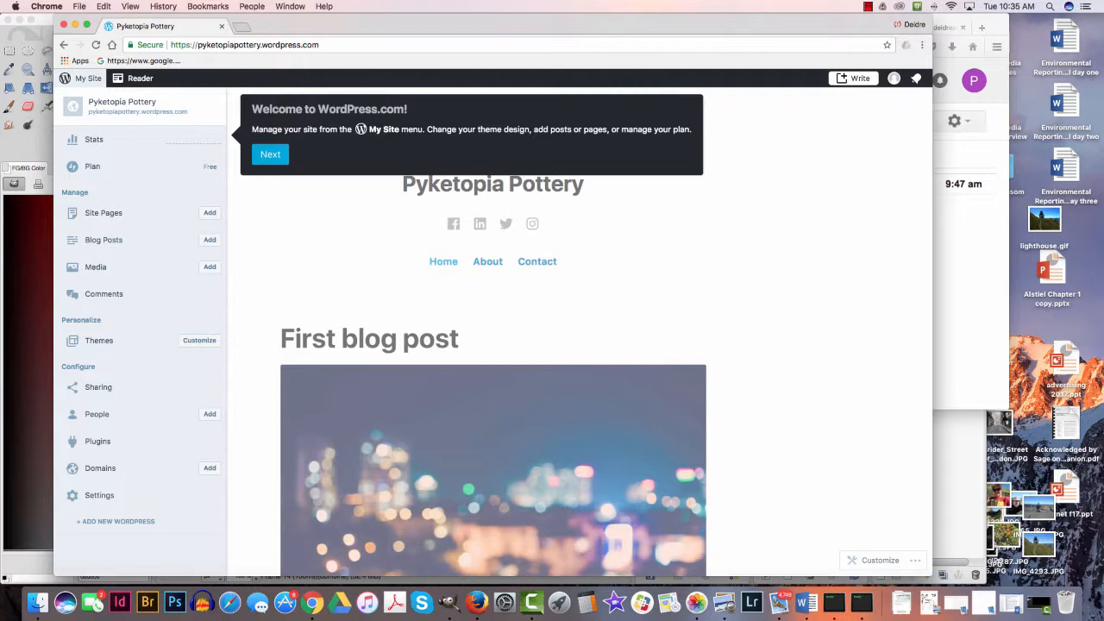
{"action": "left_click", "coordinate": [270, 154]}
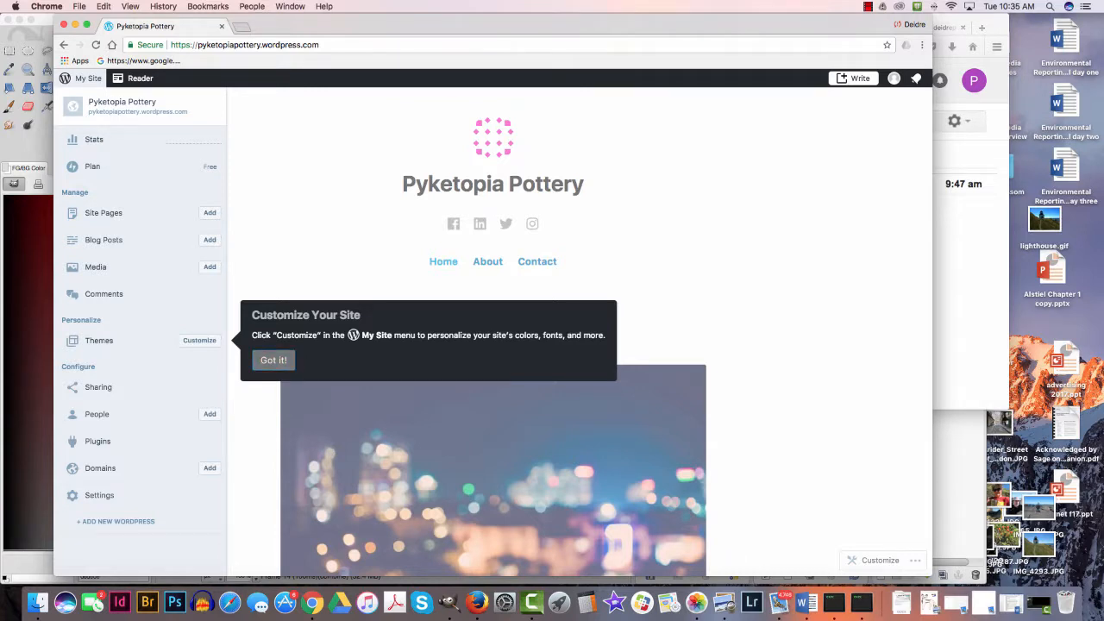
{"action": "left_click", "coordinate": [273, 360]}
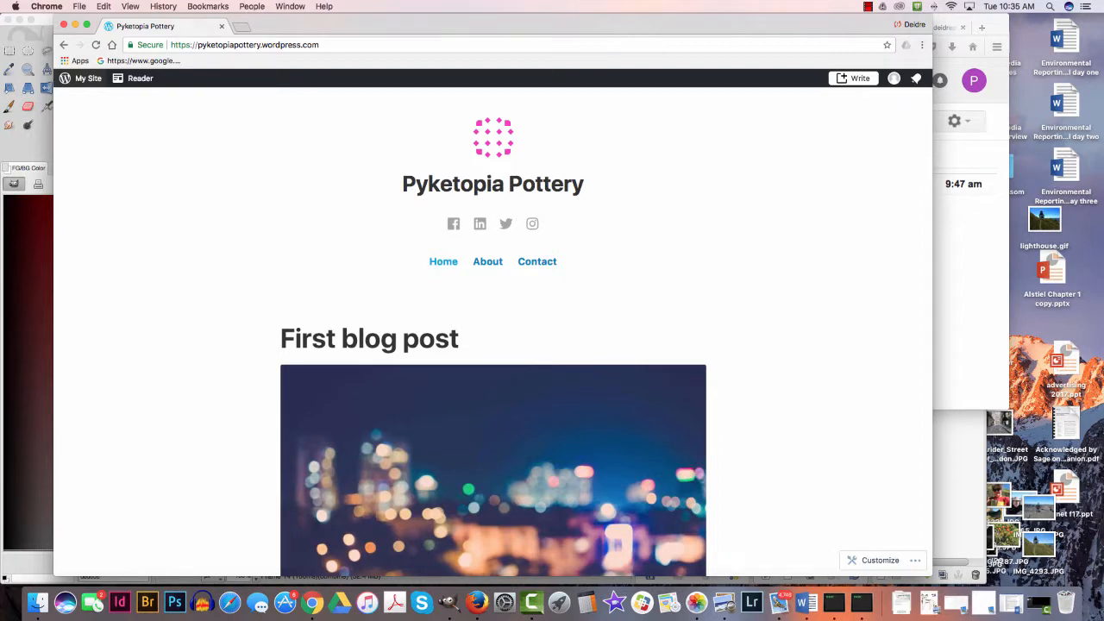
- Look over the new blog's home page and open its site management options
{"action": "scroll", "coordinate": [538, 488], "scroll_direction": "down", "scroll_amount": 5}
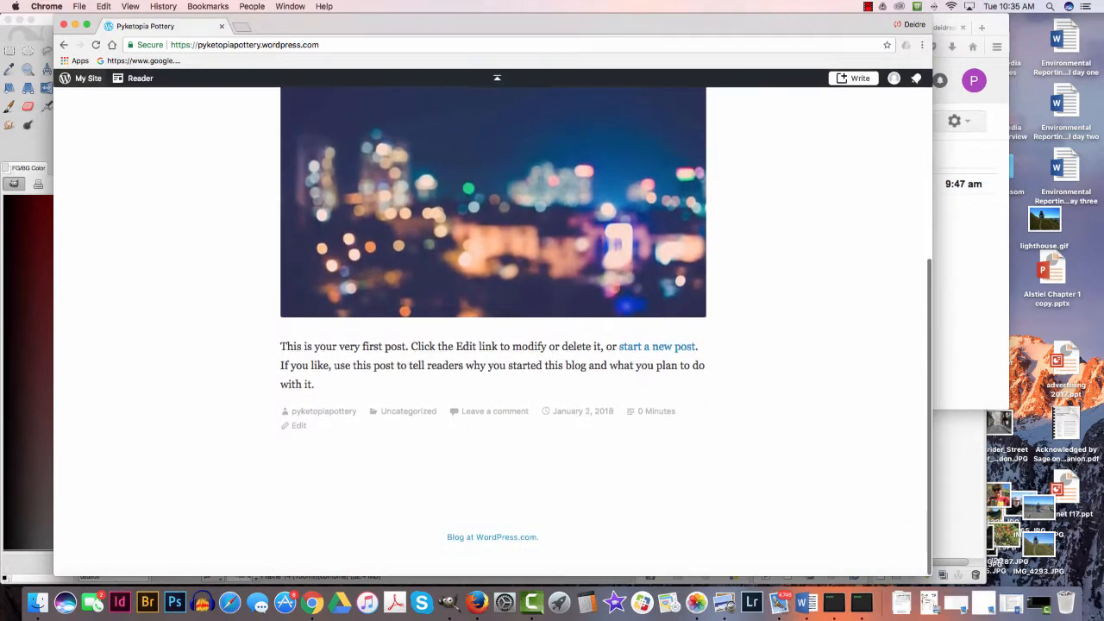
{"action": "scroll", "coordinate": [538, 488], "scroll_direction": "up", "scroll_amount": 5}
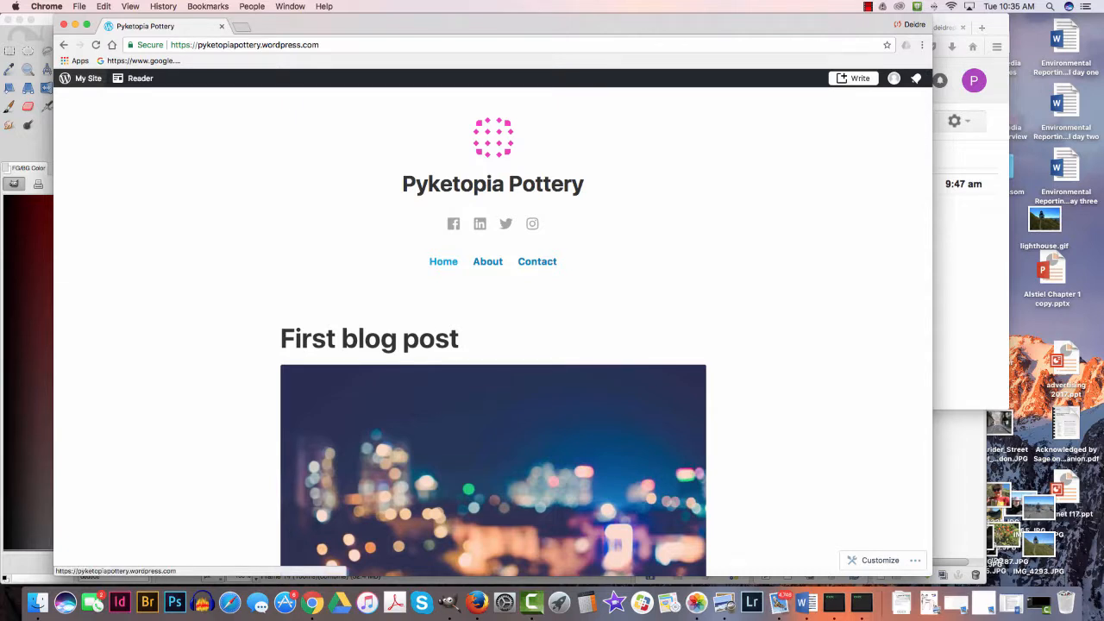
{"action": "left_click", "coordinate": [86, 78]}
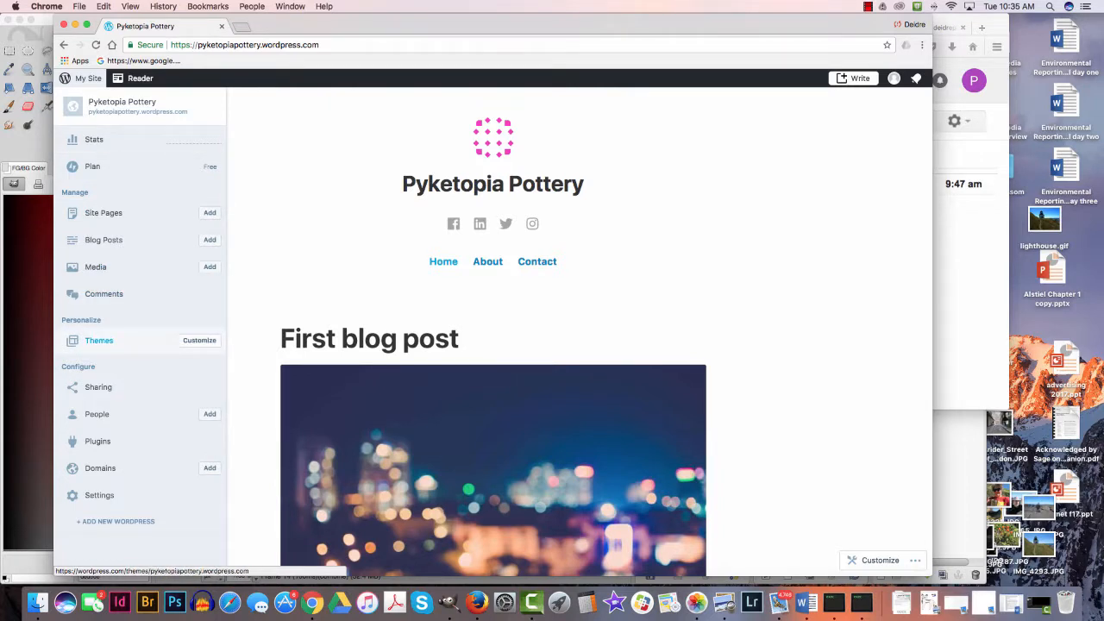
- Open the site's theme gallery, look through the available themes and check which one is currently in use
{"action": "left_click", "coordinate": [98, 340]}
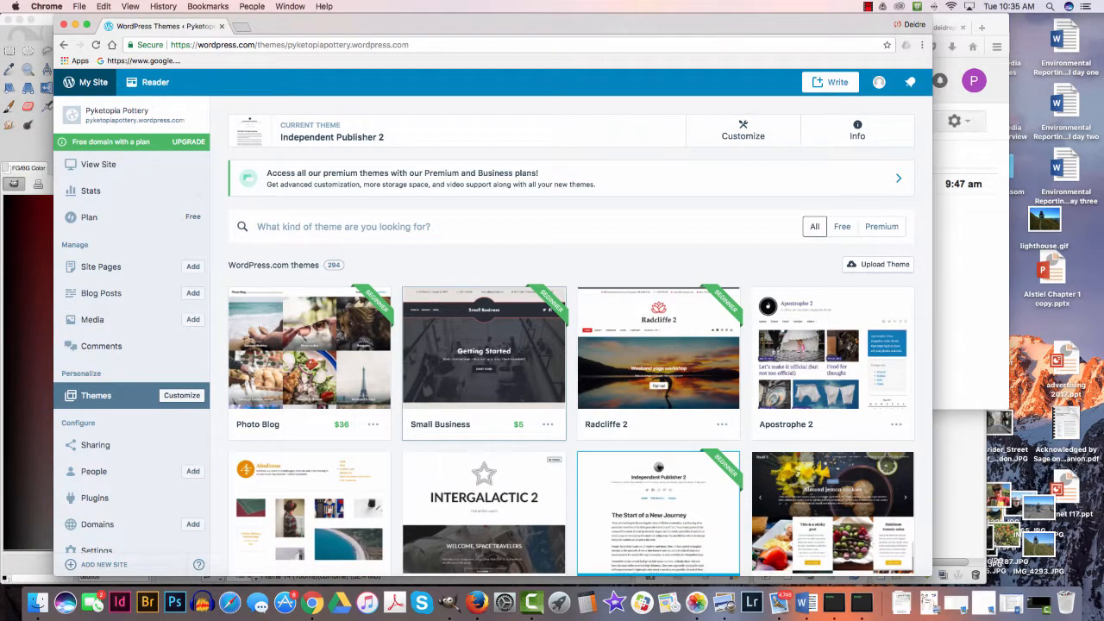
{"action": "scroll", "coordinate": [484, 405], "scroll_direction": "down", "scroll_amount": 2}
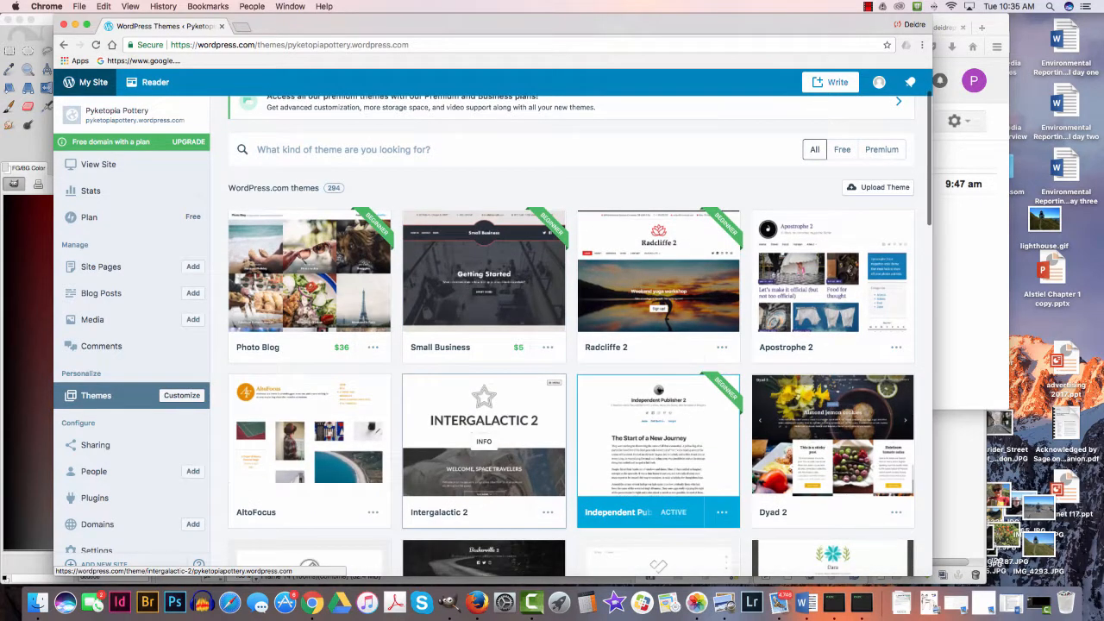
{"action": "scroll", "coordinate": [483, 405], "scroll_direction": "down", "scroll_amount": 1}
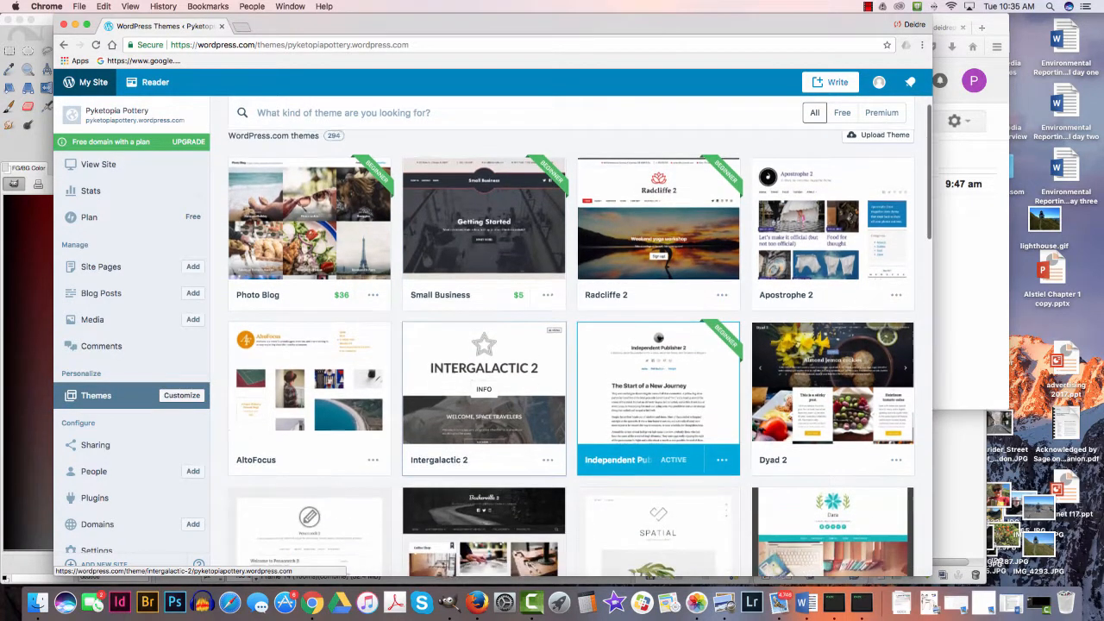
{"action": "scroll", "coordinate": [484, 405], "scroll_direction": "up", "scroll_amount": 2}
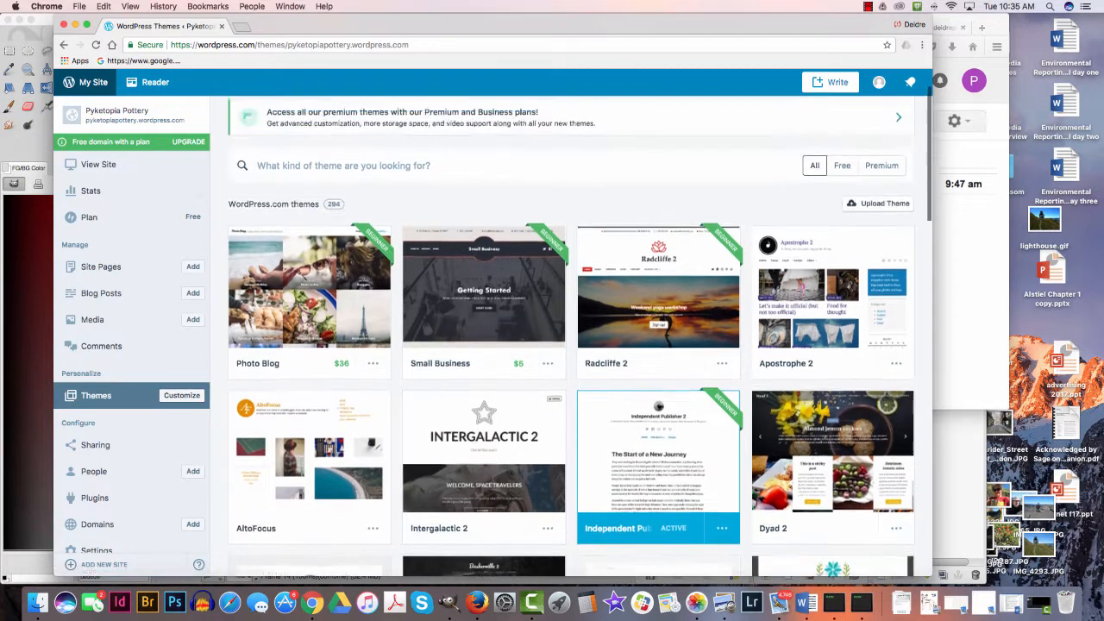
{"action": "scroll", "coordinate": [483, 405], "scroll_direction": "up", "scroll_amount": 1}
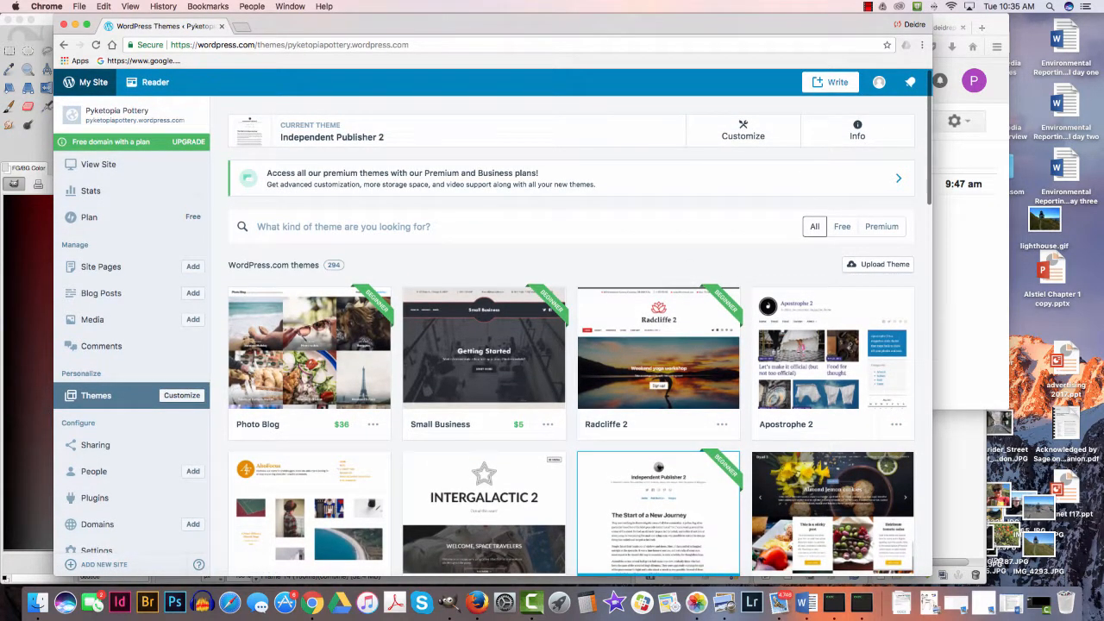
{"action": "left_click_drag", "start_coordinate": [385, 137], "coordinate": [280, 137]}
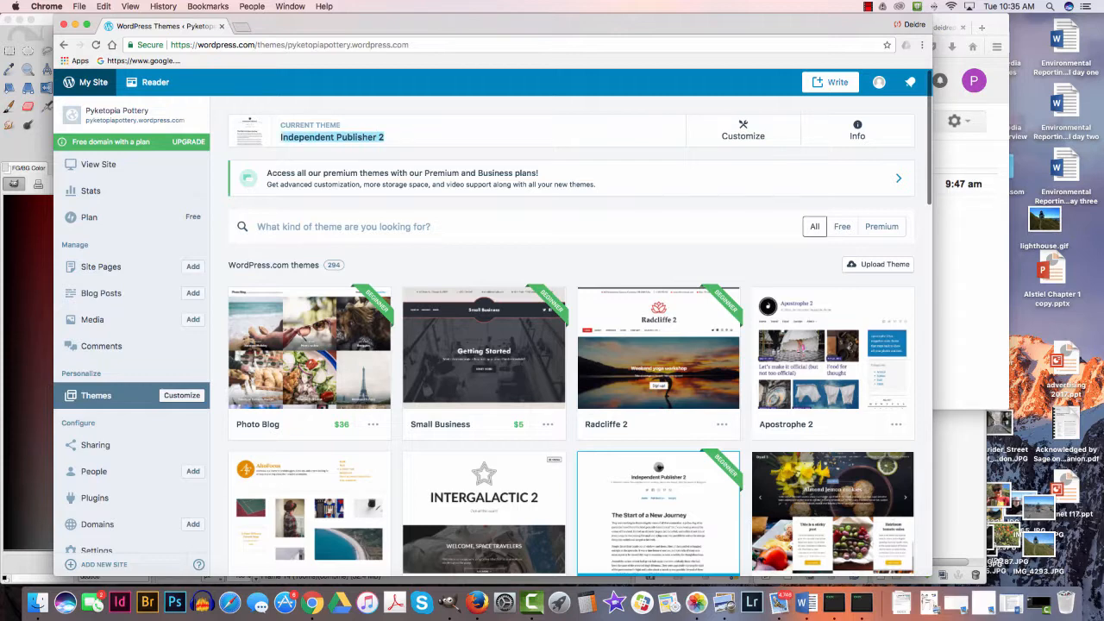
- Find the Baskerville 2 theme in the gallery and activate it for the site
{"action": "scroll", "coordinate": [483, 173], "scroll_direction": "down", "scroll_amount": 5}
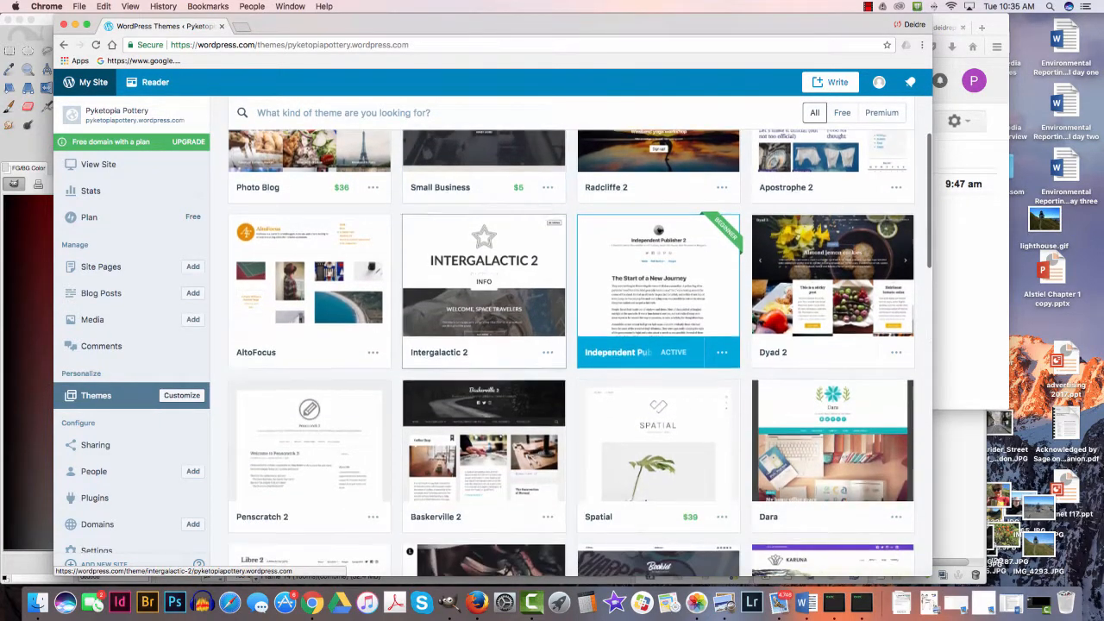
{"action": "scroll", "coordinate": [484, 194], "scroll_direction": "down", "scroll_amount": 2}
{"action": "scroll", "coordinate": [483, 293], "scroll_direction": "down", "scroll_amount": 2}
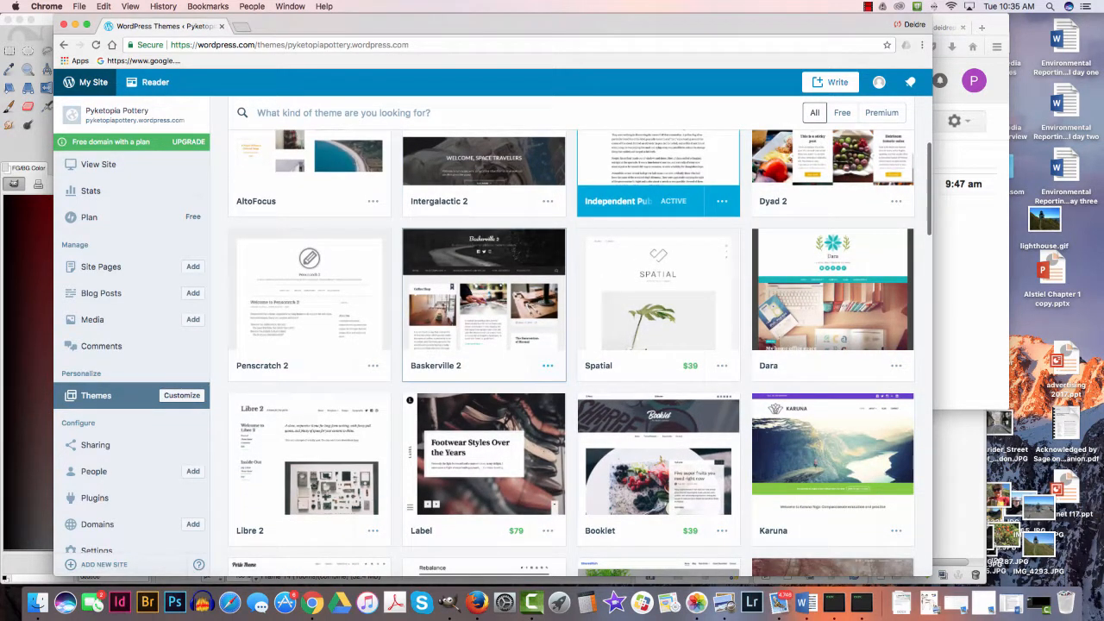
{"action": "left_click", "coordinate": [547, 365]}
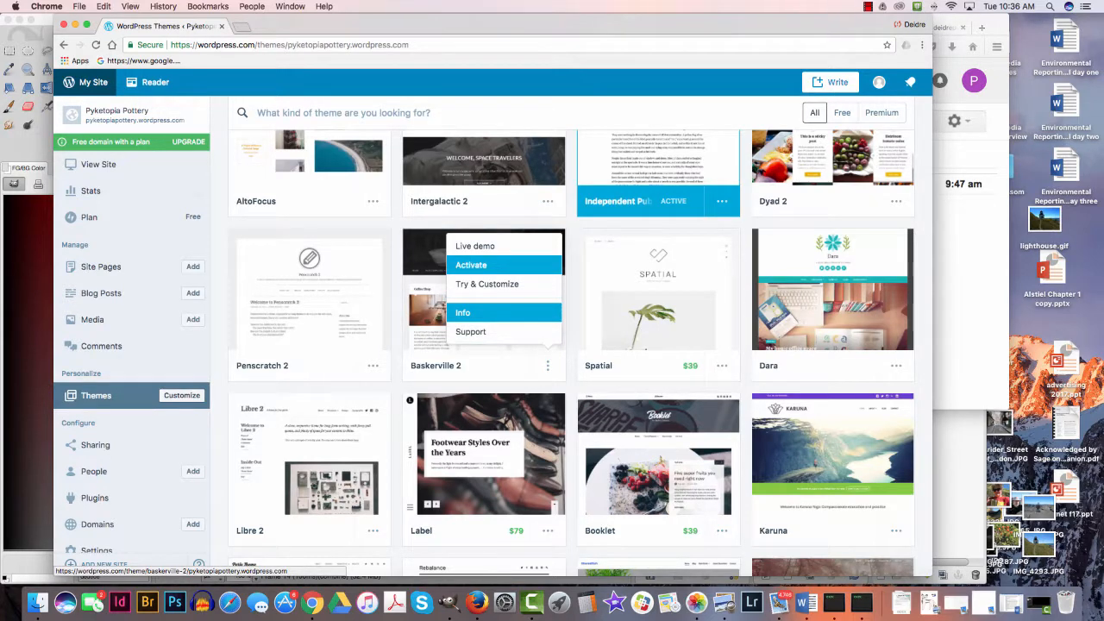
{"action": "left_click", "coordinate": [471, 265]}
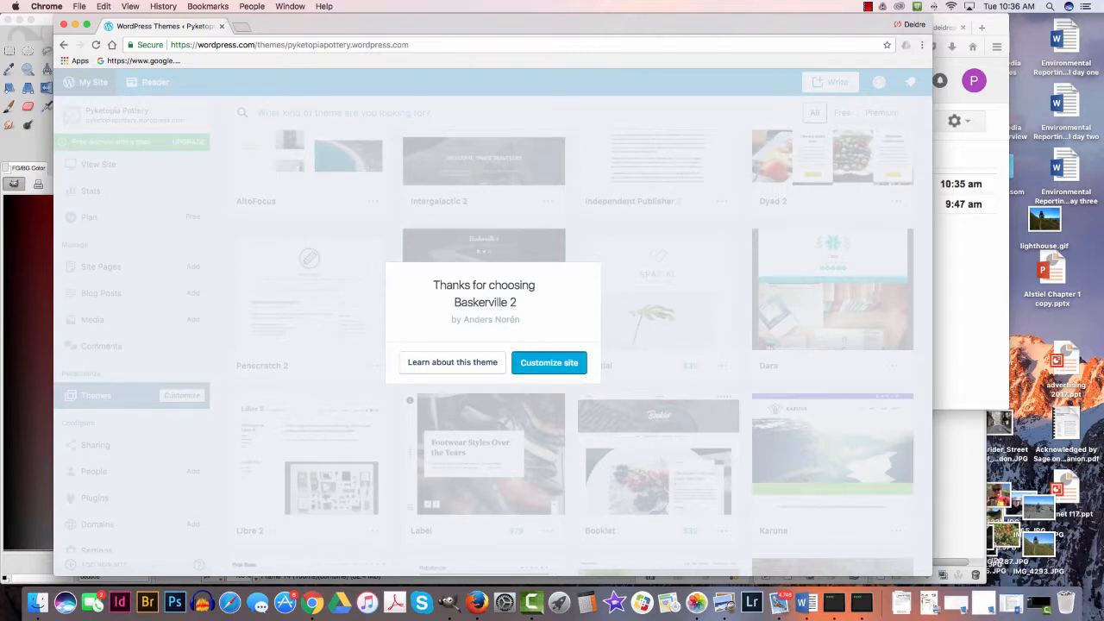
- Open the site customizer, dismiss its introductory tip, look over the options and page preview, and close it
{"action": "left_click", "coordinate": [548, 362]}
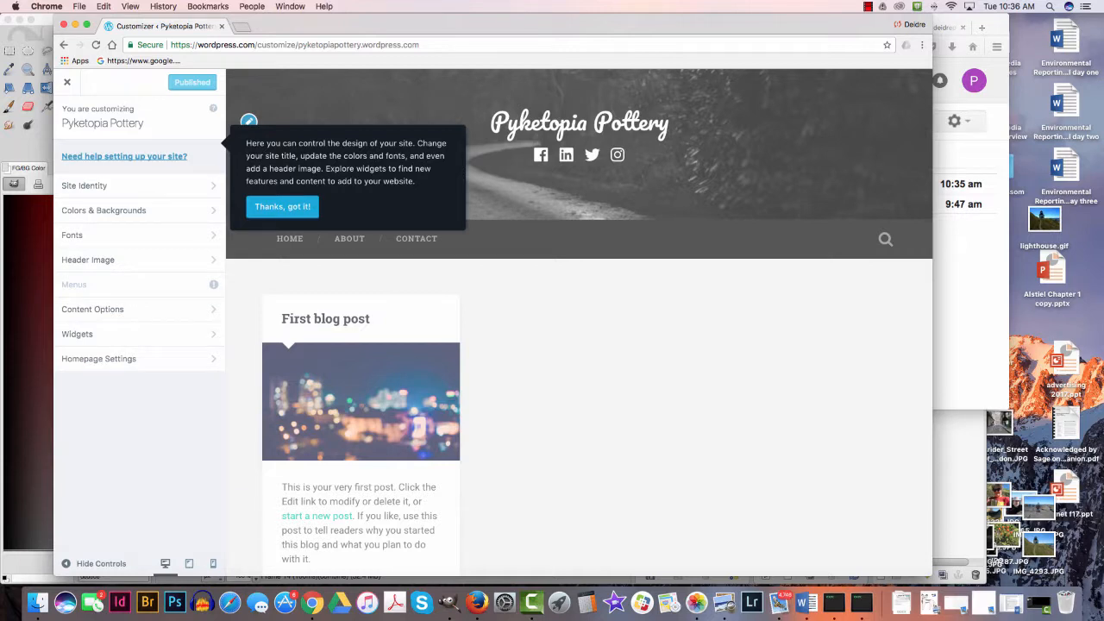
{"action": "left_click", "coordinate": [282, 207]}
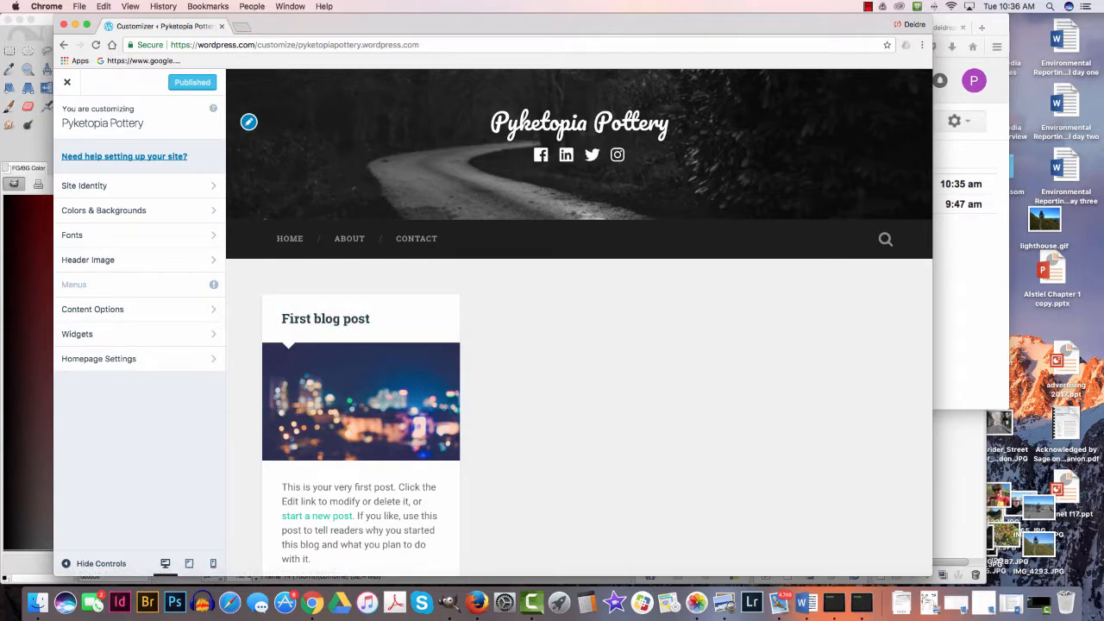
{"action": "scroll", "coordinate": [577, 344], "scroll_direction": "down", "scroll_amount": 5}
{"action": "scroll", "coordinate": [577, 345], "scroll_direction": "up", "scroll_amount": 5}
{"action": "left_click", "coordinate": [67, 82]}
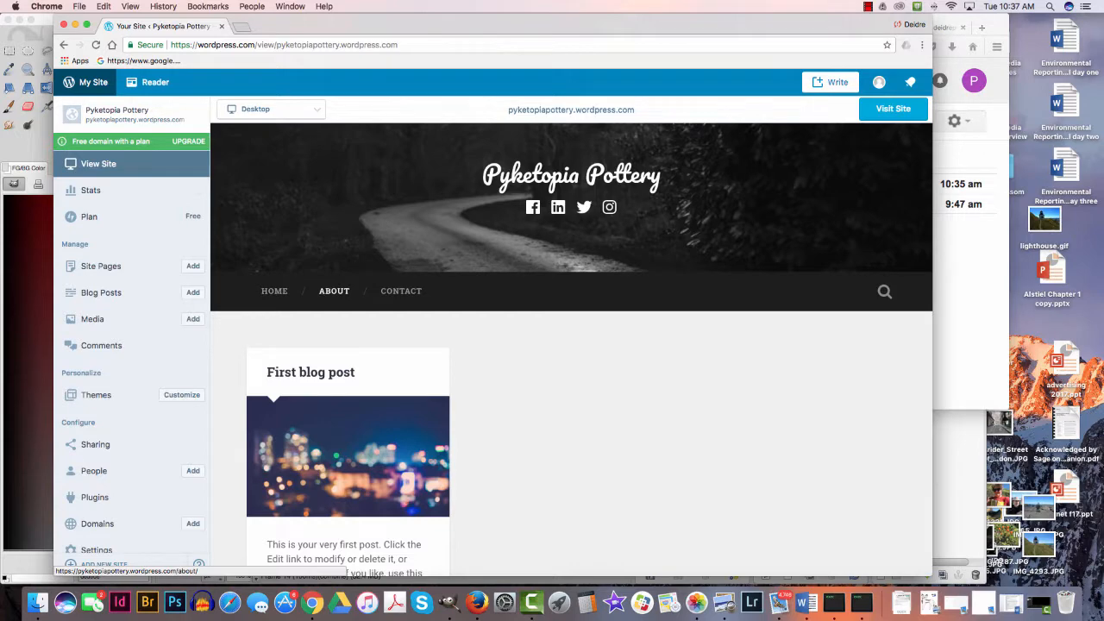
{"action": "left_click", "coordinate": [333, 291]}
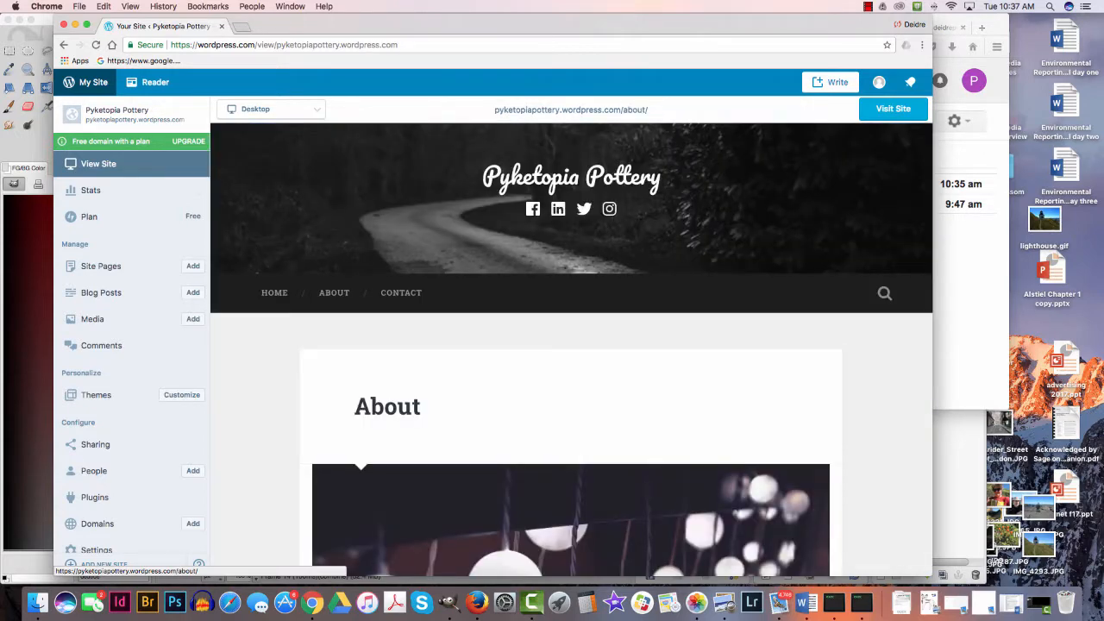
{"action": "scroll", "coordinate": [571, 351], "scroll_direction": "down", "scroll_amount": 10}
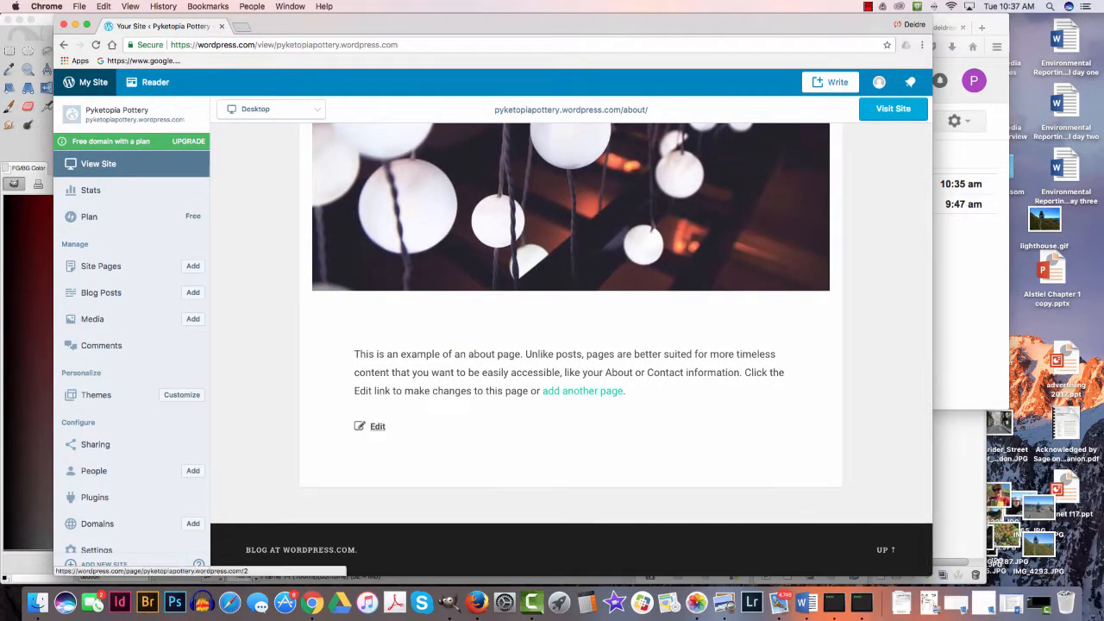
{"action": "left_click", "coordinate": [372, 426]}
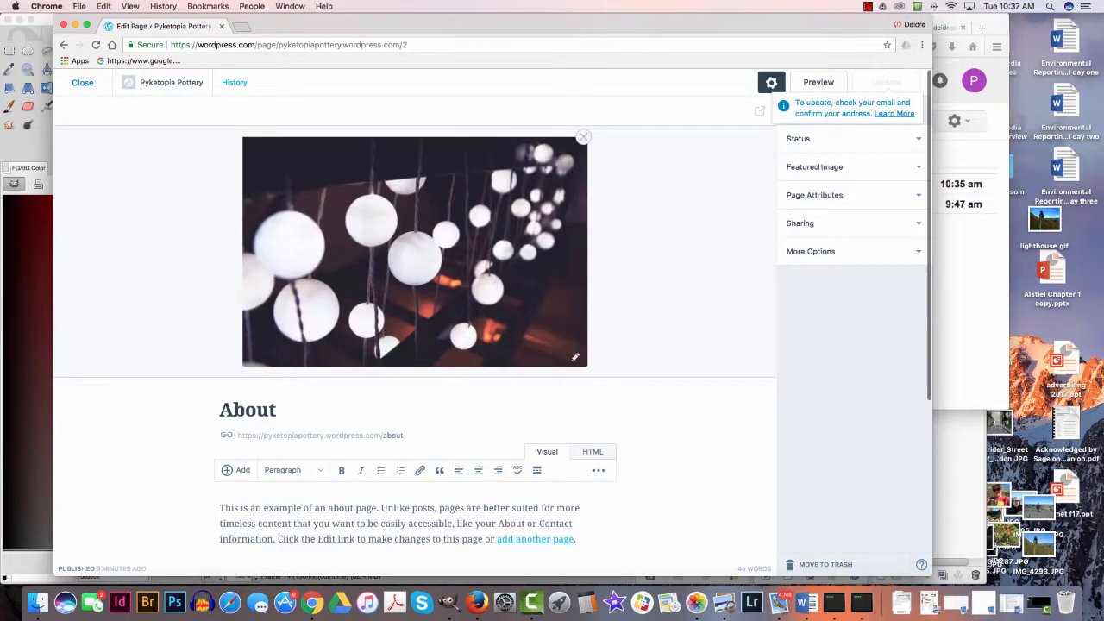
{"action": "left_click", "coordinate": [64, 45]}
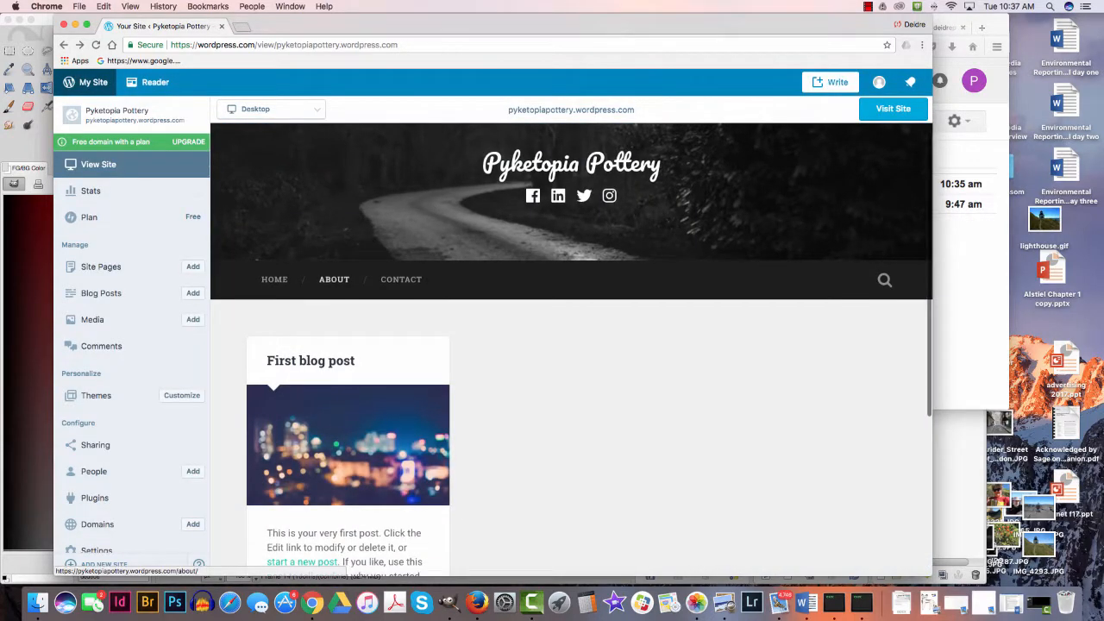
- Open the blog's About page and start editing it in the page editor
{"action": "left_click", "coordinate": [334, 282]}
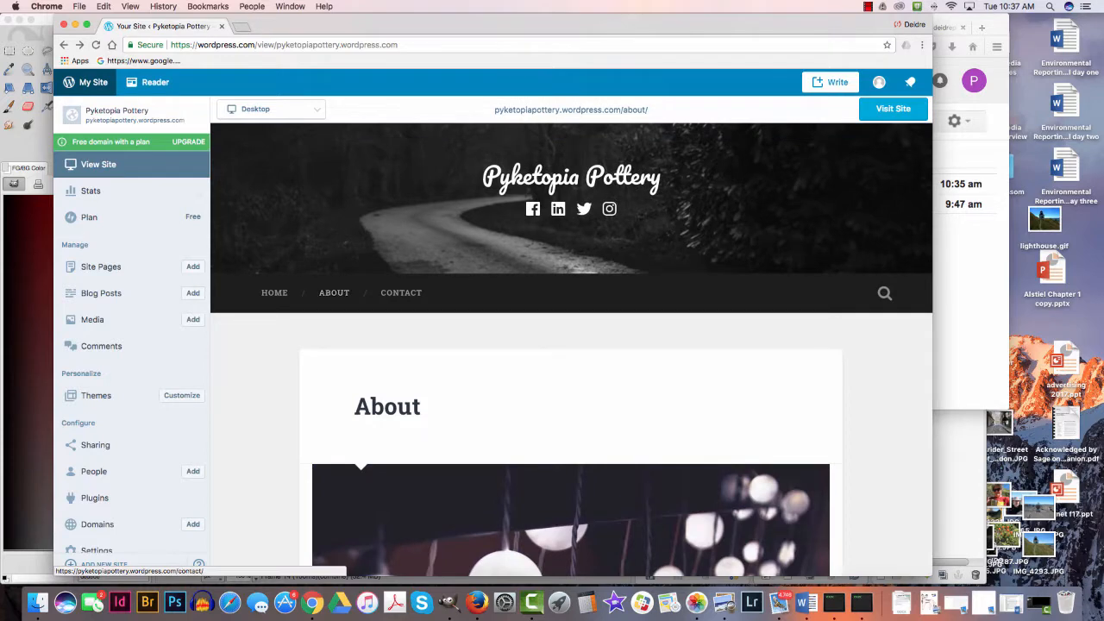
{"action": "scroll", "coordinate": [570, 345], "scroll_direction": "down", "scroll_amount": 10}
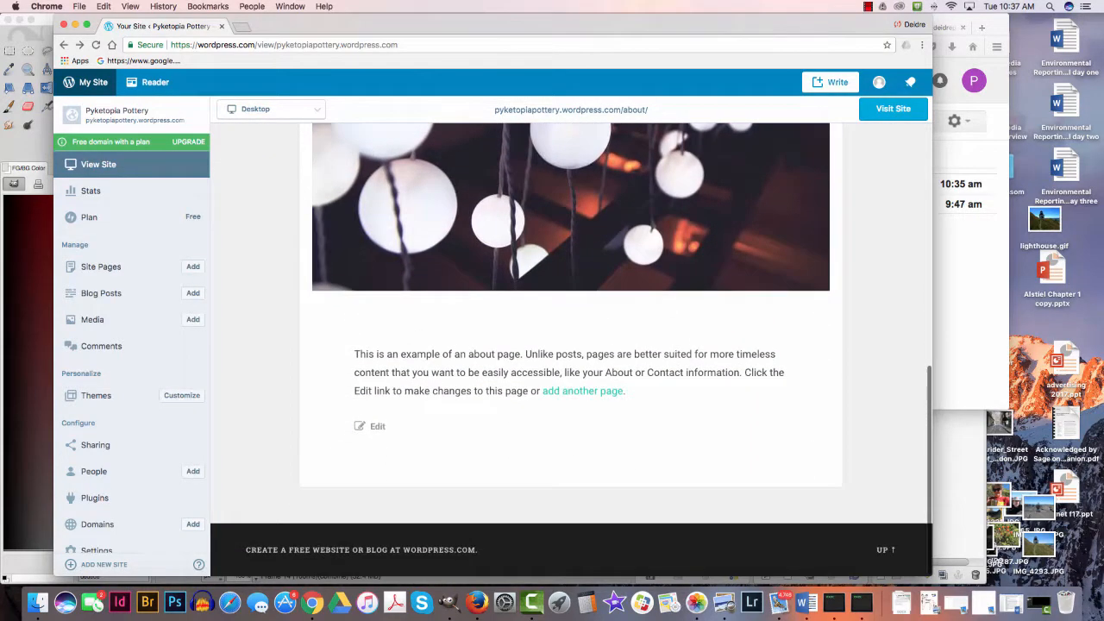
{"action": "left_click", "coordinate": [377, 426]}
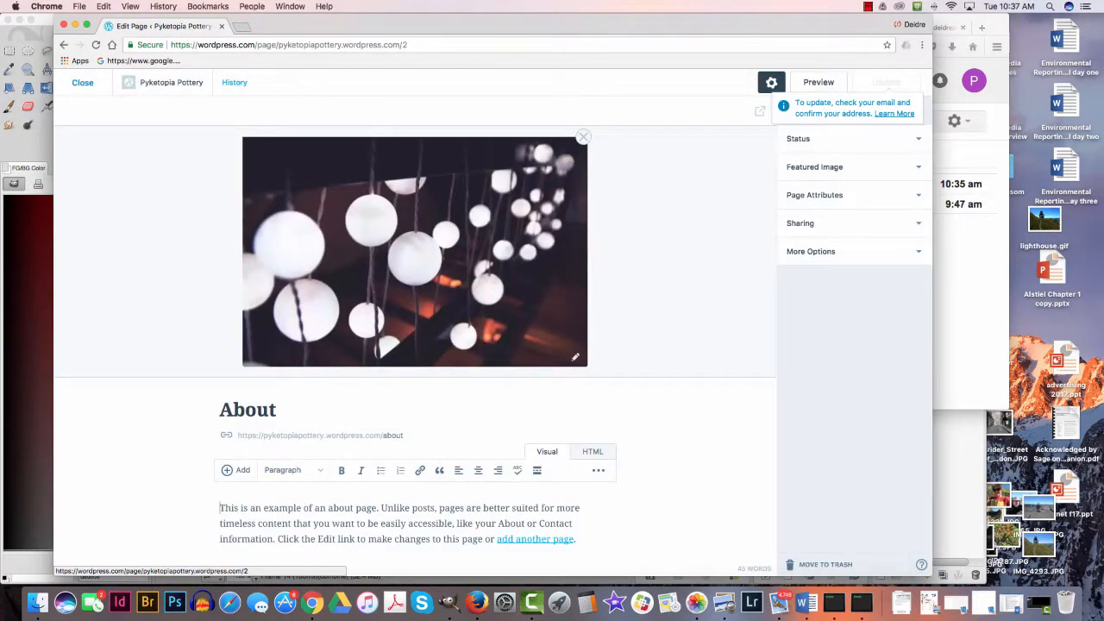
- Extend the page title to "About Pyketopia Pottery"
{"action": "double_click", "coordinate": [256, 409]}
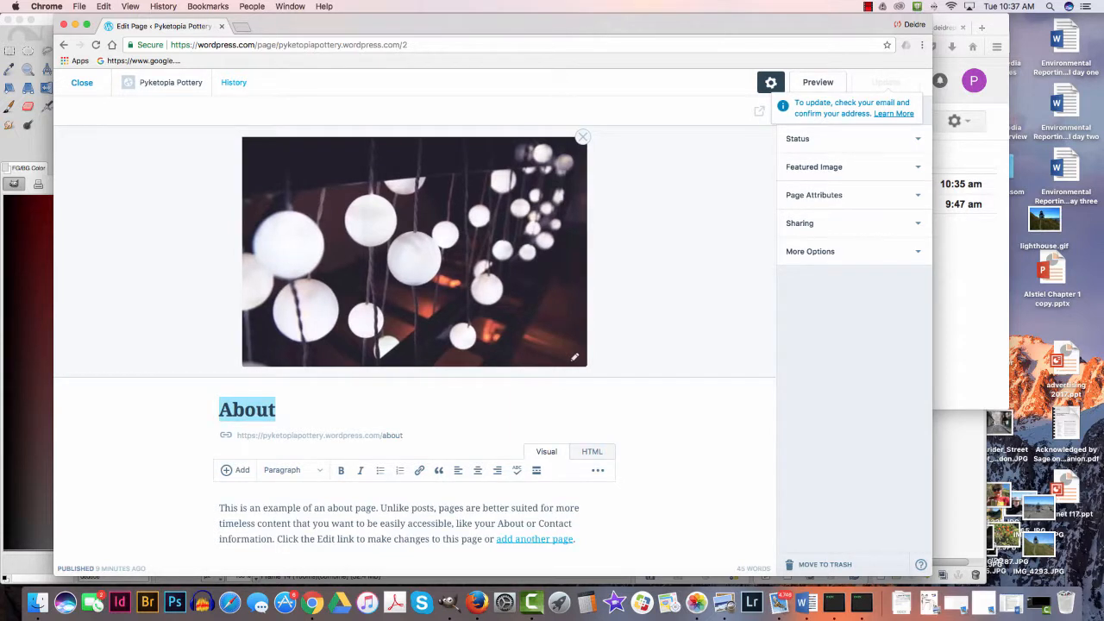
{"action": "key", "text": "Right"}
{"action": "type", "text": "P"}
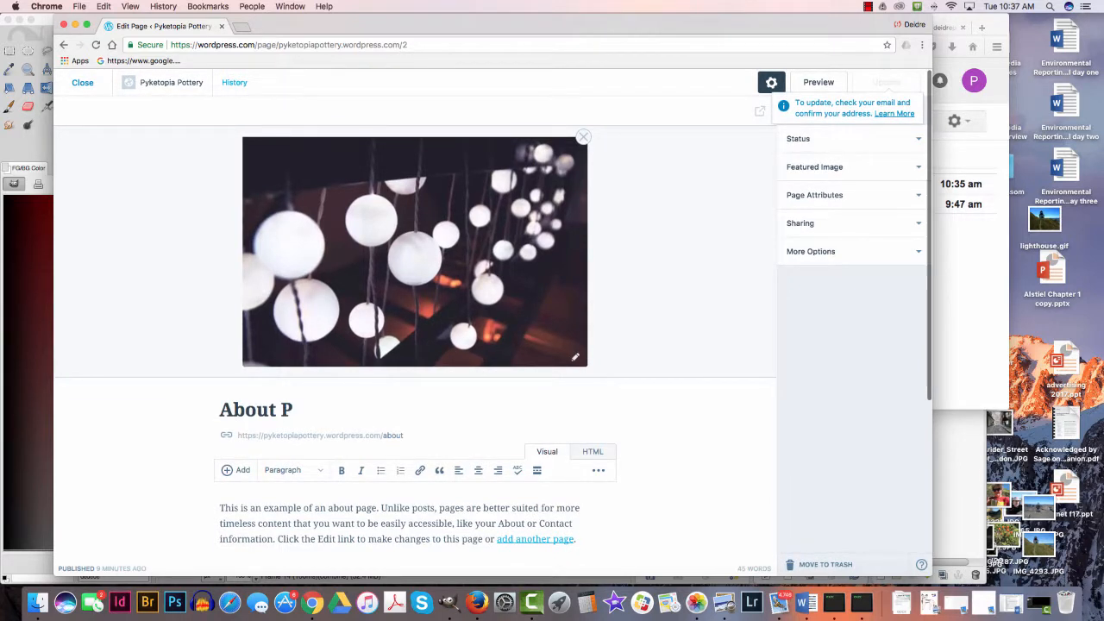
{"action": "type", "text": "yketopi"}
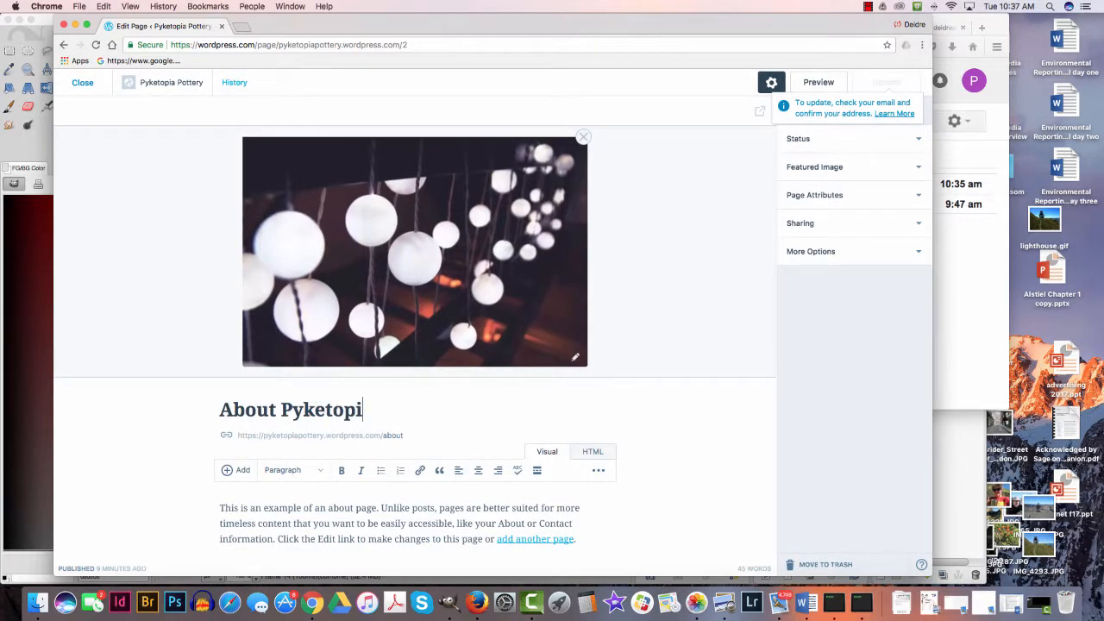
{"action": "type", "text": "a Potte"}
{"action": "key", "text": "BackSpace"}
{"action": "type", "text": "tte"}
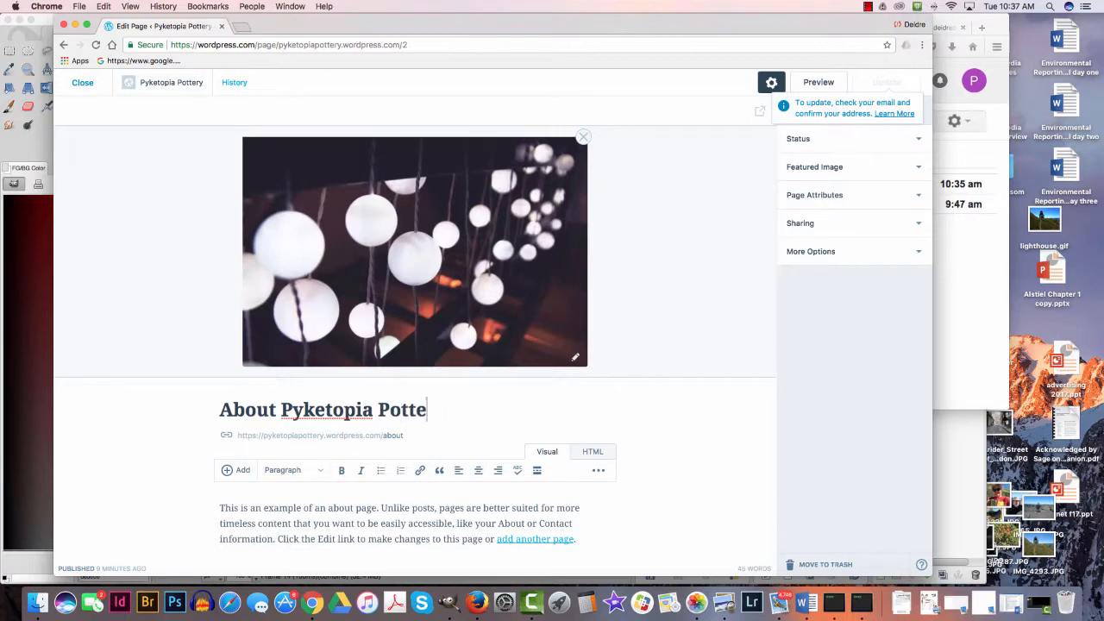
{"action": "type", "text": "ry"}
- Replace the example text with "Pyketopia Pottery is an imaginary ceramics business that might come to fruition when [owner's full name] retires in about a million years."
{"action": "scroll", "coordinate": [414, 319], "scroll_direction": "down", "scroll_amount": 1}
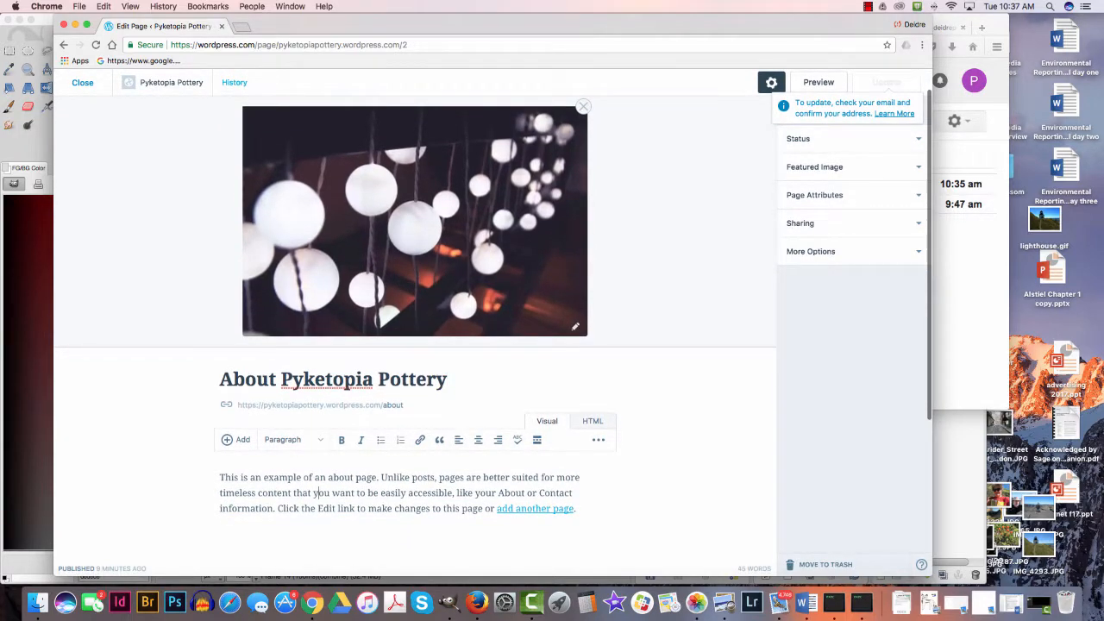
{"action": "left_click_drag", "start_coordinate": [575, 508], "coordinate": [235, 477]}
{"action": "type", "text": "Pyke"}
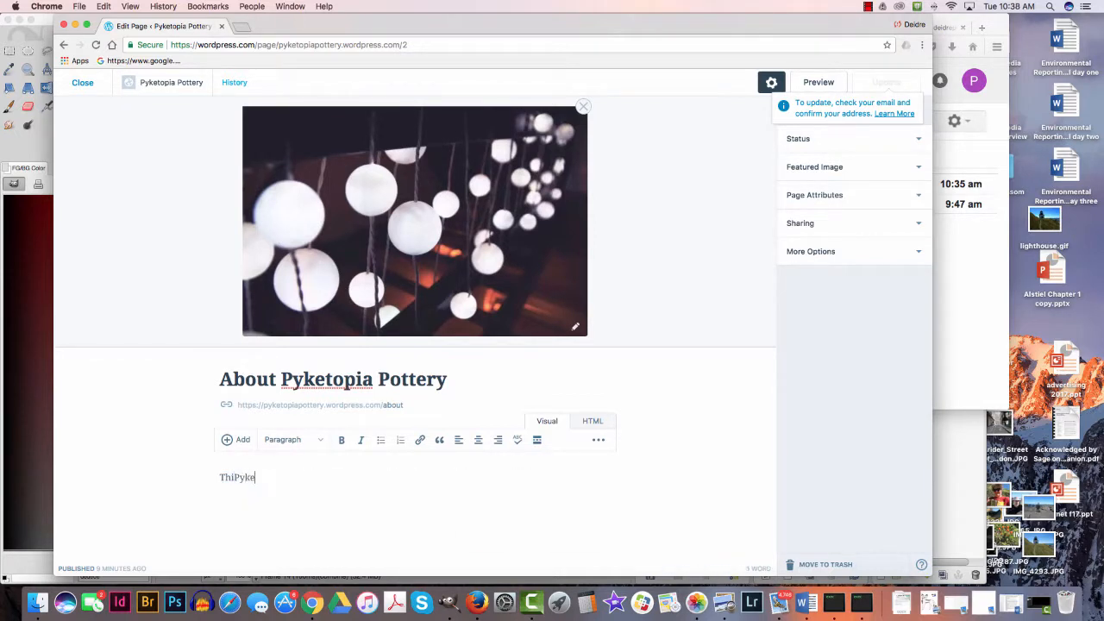
{"action": "key", "text": "BackSpace"}
{"action": "key", "text": "BackSpace"}
{"action": "key", "text": "BackSpace"}
{"action": "key", "text": "BackSpace"}
{"action": "key", "text": "BackSpace"}
{"action": "key", "text": "BackSpace"}
{"action": "key", "text": "BackSpace"}
{"action": "type", "text": "Pyketopia Pottery is an ima"}
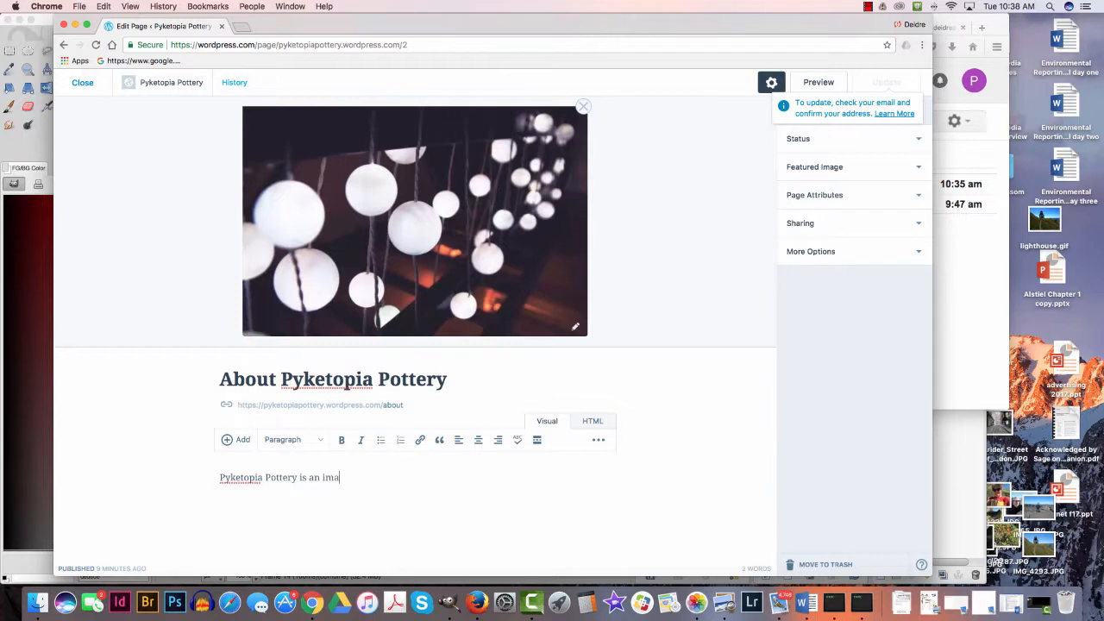
{"action": "type", "text": "ginary ceramics buisiness"}
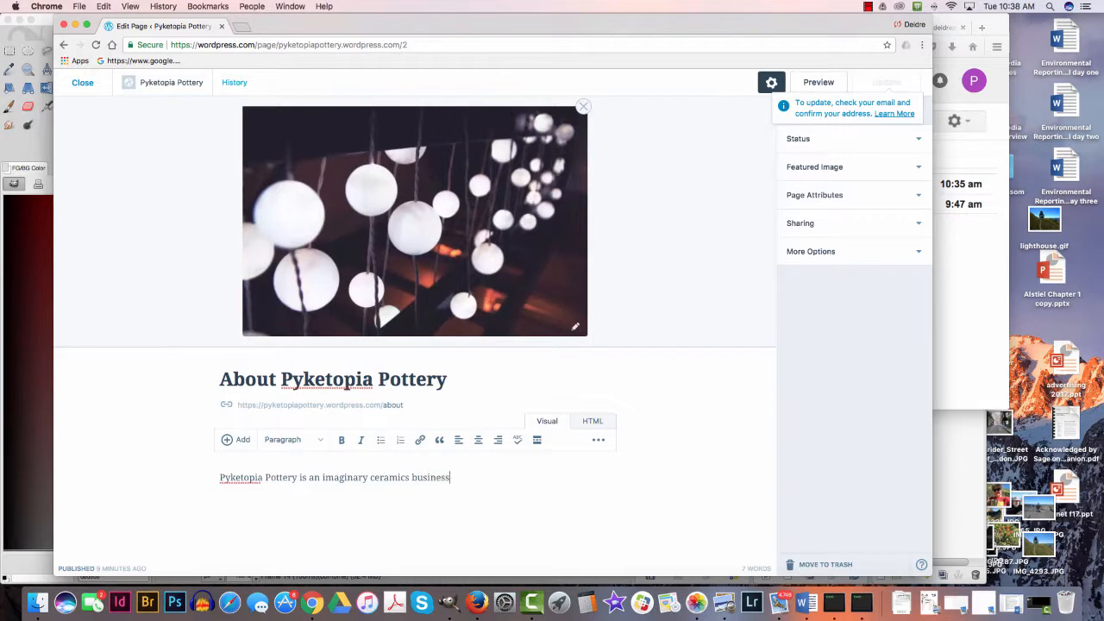
{"action": "type", "text": " that might come to fruition whe"}
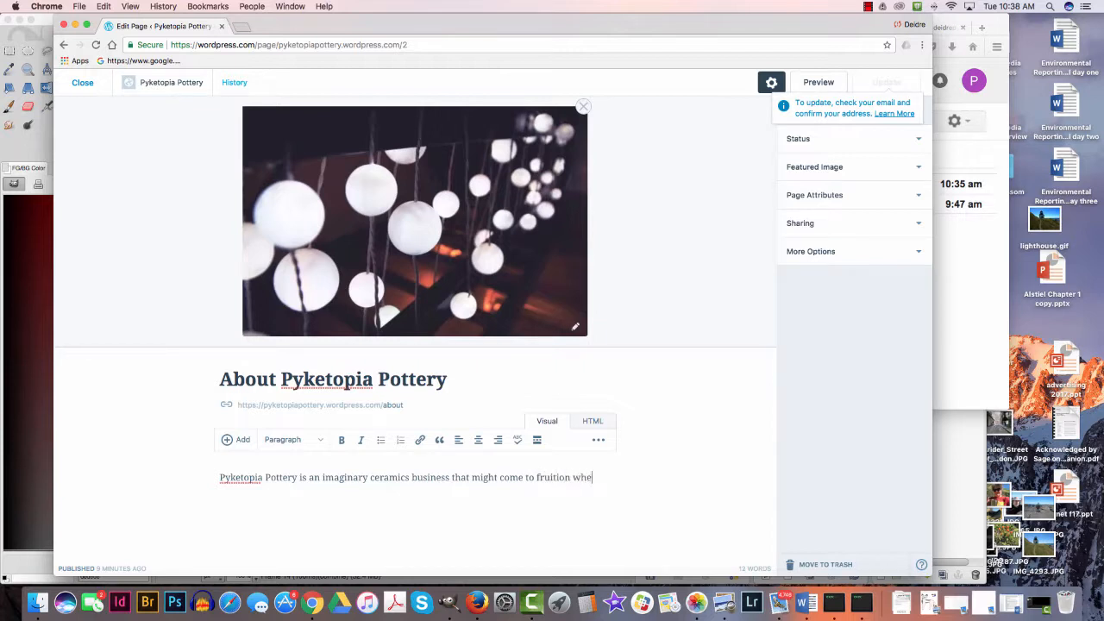
{"action": "type", "text": "s in about "}
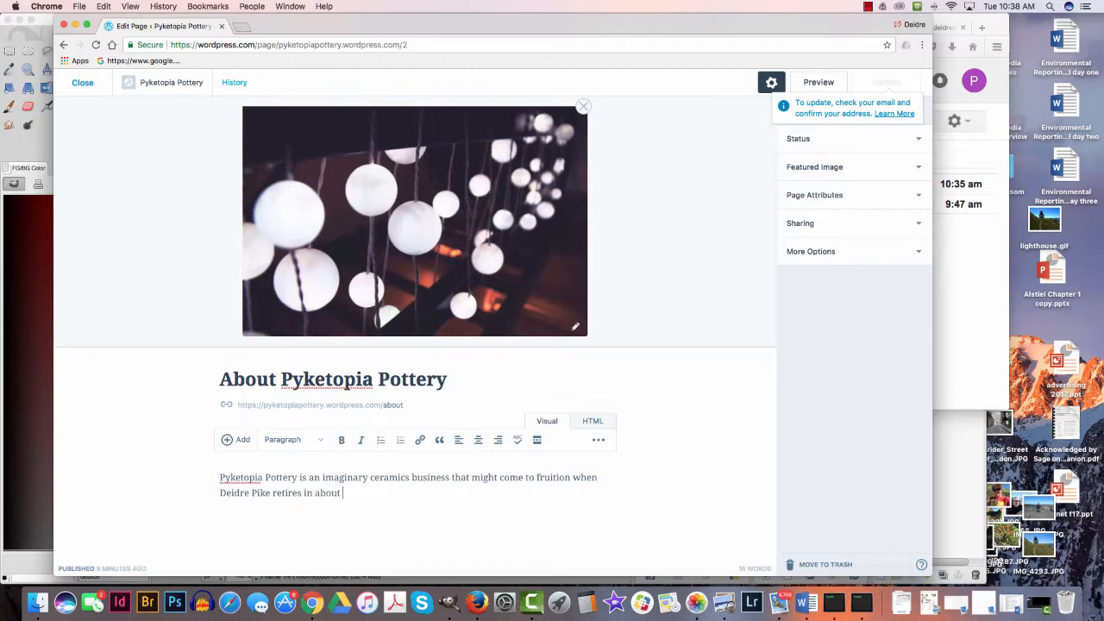
{"action": "type", "text": "a million years."}
- Save the page open in the editor to the Downloads folder as a complete webpage
{"action": "scroll", "coordinate": [348, 416], "scroll_direction": "down", "scroll_amount": 5}
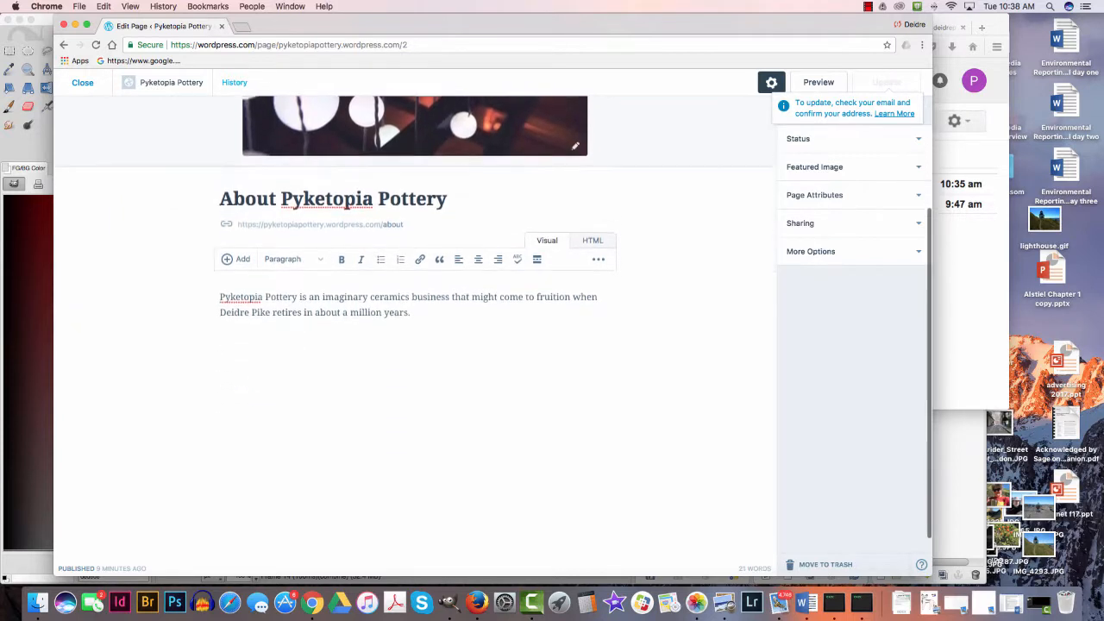
{"action": "scroll", "coordinate": [347, 416], "scroll_direction": "up", "scroll_amount": 6}
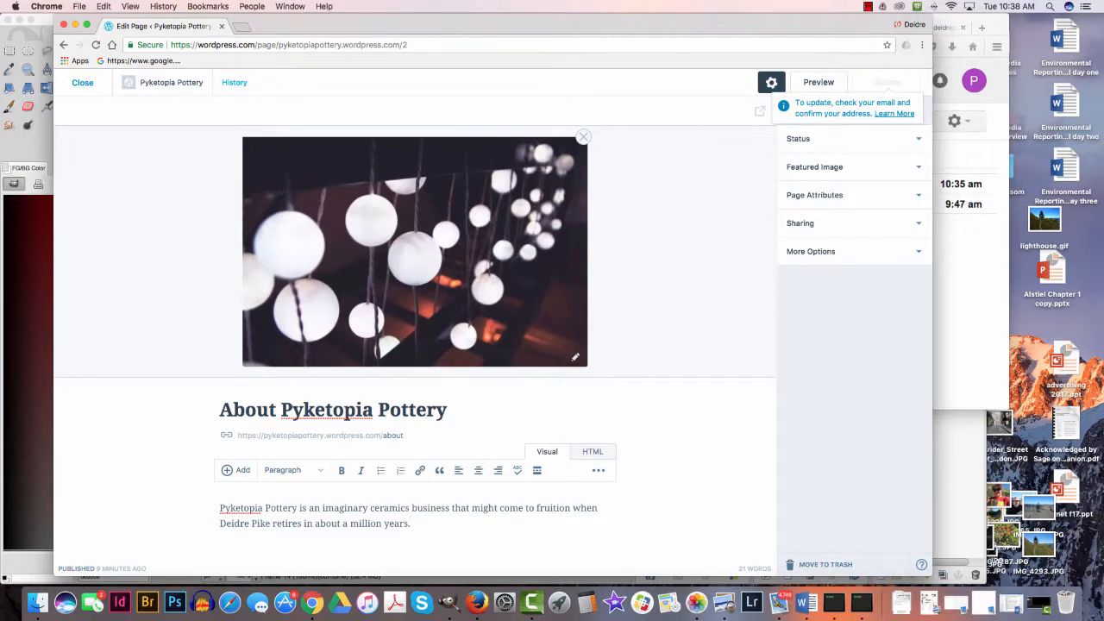
{"action": "scroll", "coordinate": [414, 345], "scroll_direction": "down", "scroll_amount": 1}
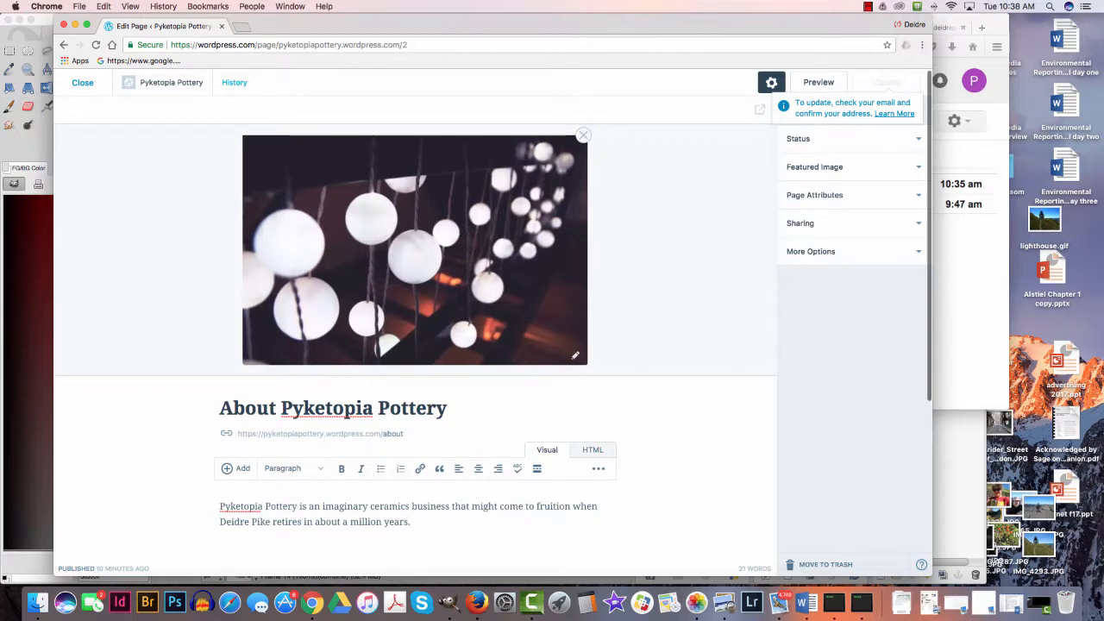
{"action": "scroll", "coordinate": [414, 344], "scroll_direction": "up", "scroll_amount": 1}
{"action": "key", "text": "super+s"}
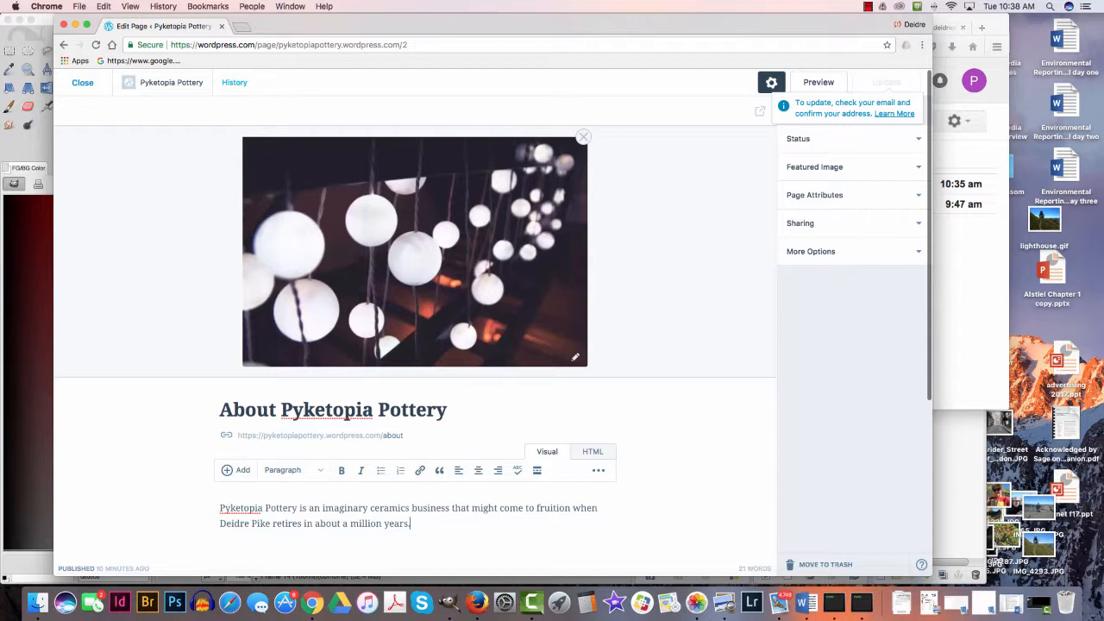
{"action": "key", "text": "super+s"}
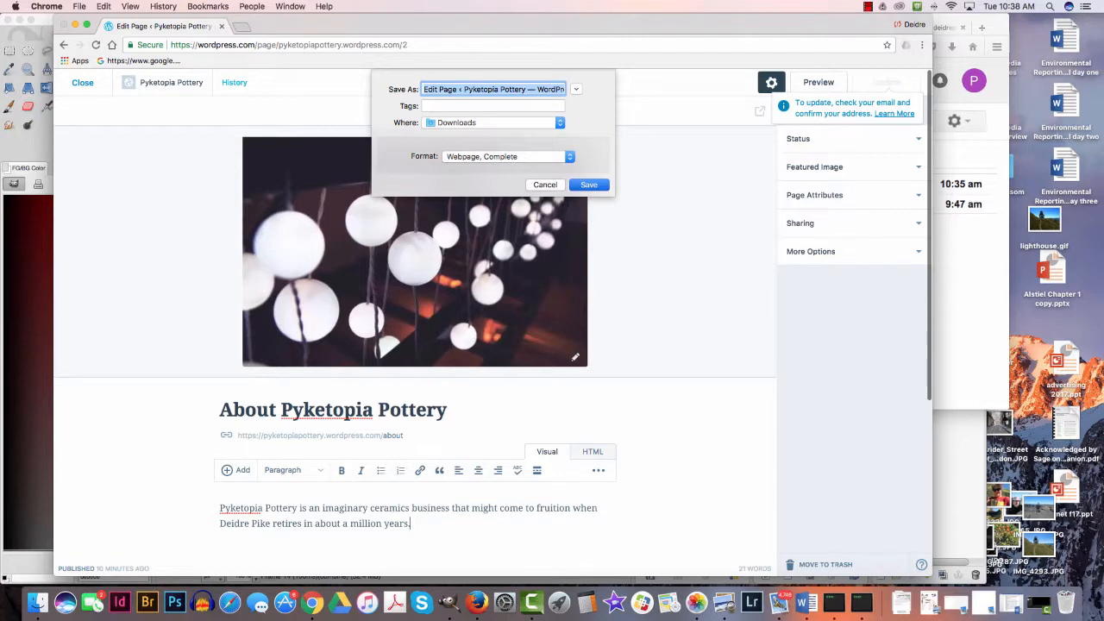
{"action": "key", "text": "Return"}
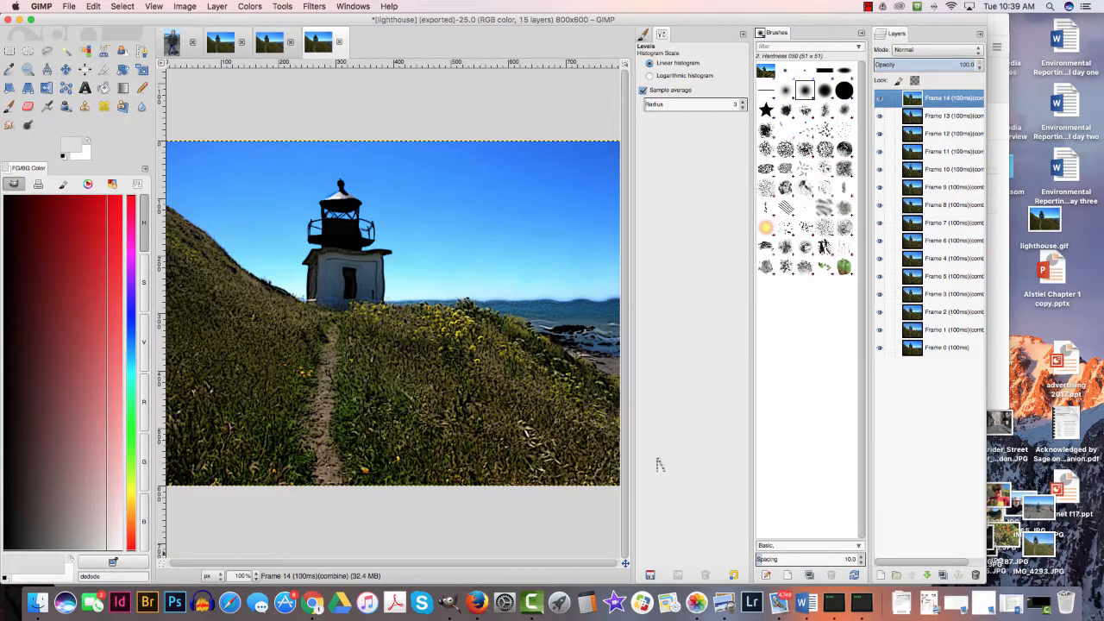
- Switch to Gmail in Firefox, check the Spam folder for the WordPress.com confirmation email, and return to the inbox
{"action": "left_click", "coordinate": [476, 602]}
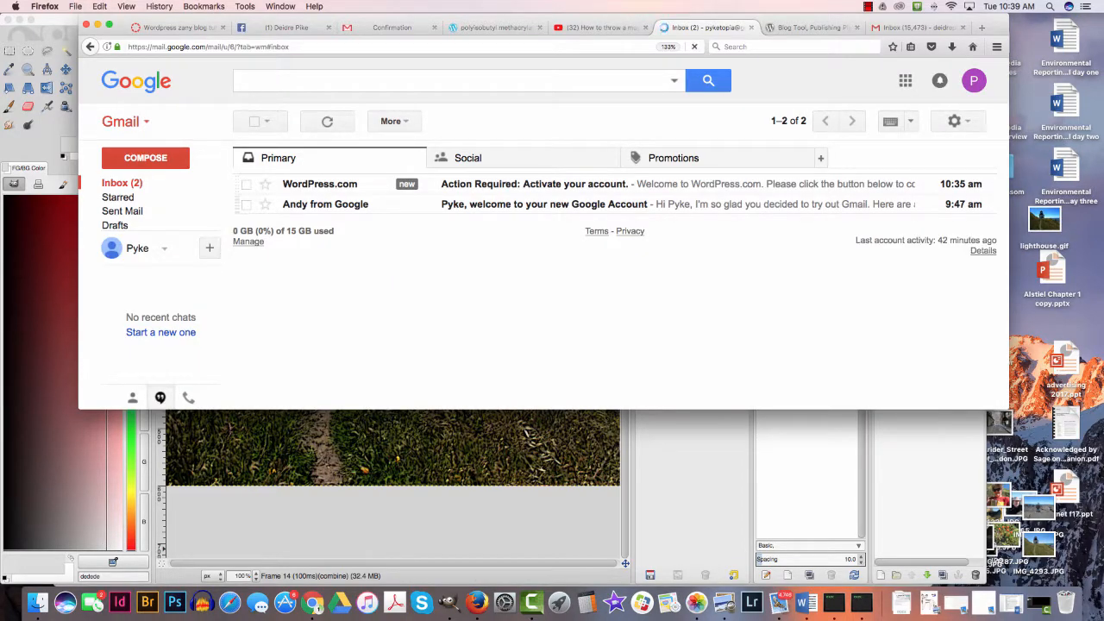
{"action": "mouse_move", "coordinate": [357, 205]}
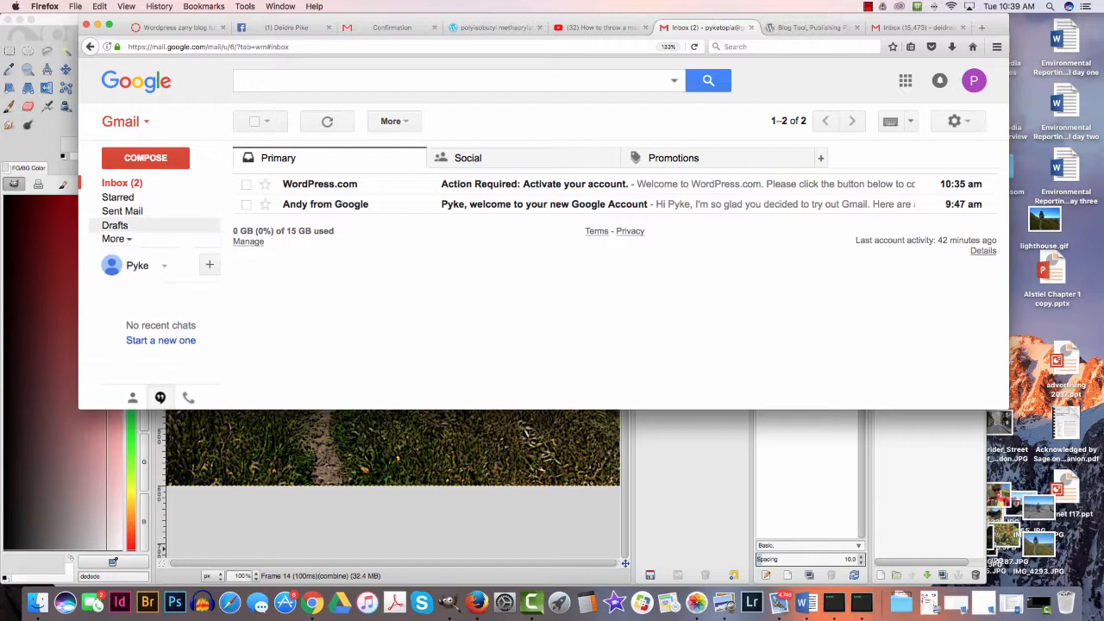
{"action": "left_click", "coordinate": [114, 239]}
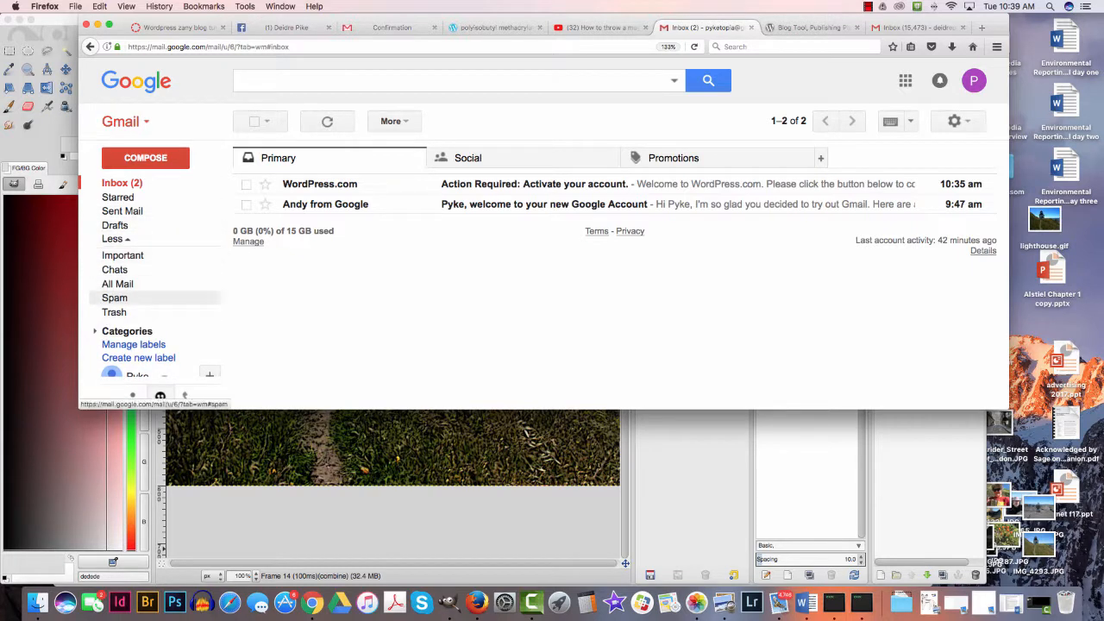
{"action": "left_click", "coordinate": [114, 297]}
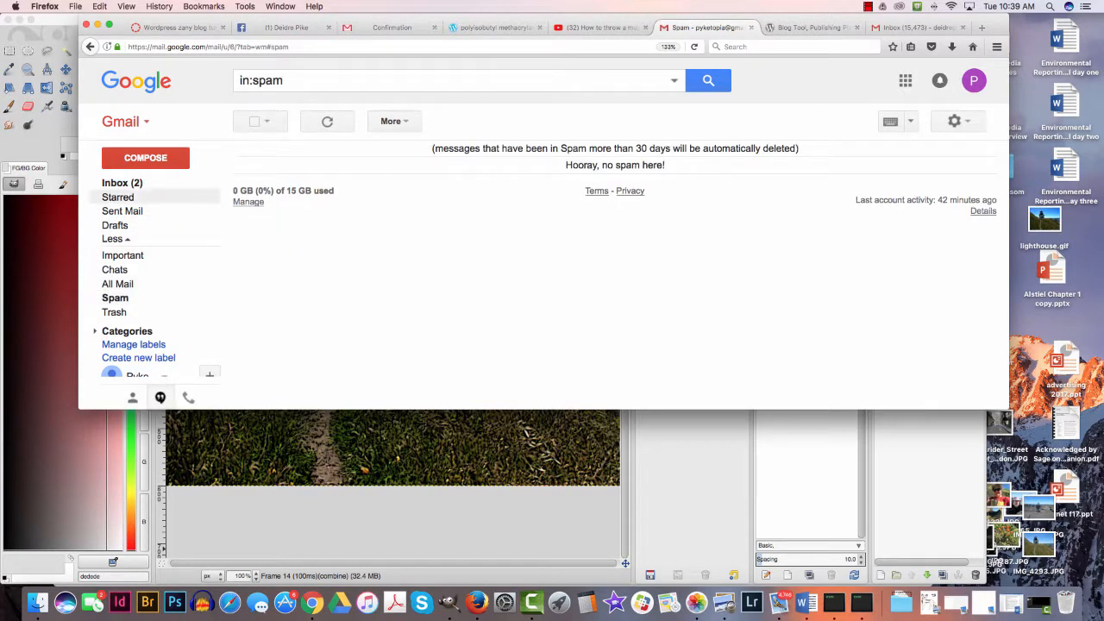
{"action": "left_click", "coordinate": [121, 183]}
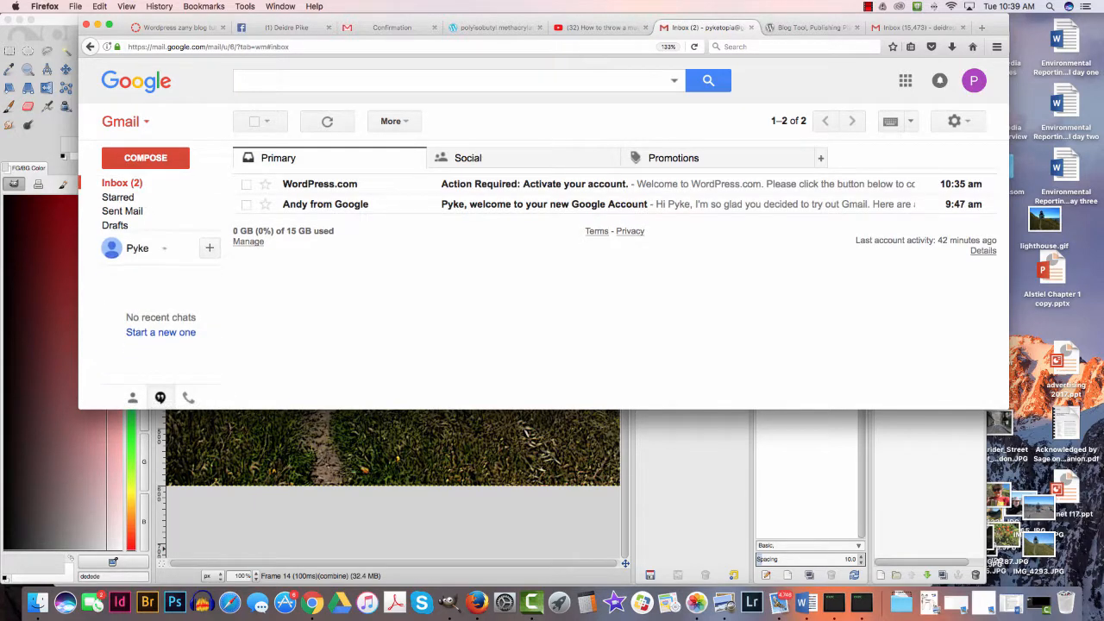
- Open the WordPress.com account activation email and follow its link to confirm the email address
{"action": "left_click", "coordinate": [517, 184]}
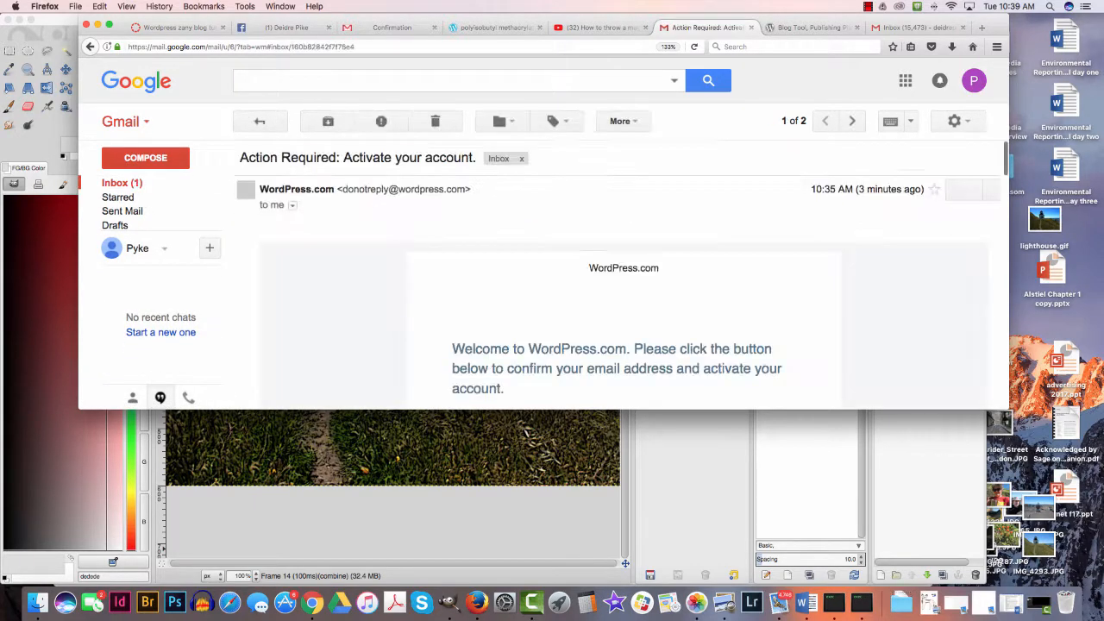
{"action": "scroll", "coordinate": [614, 293], "scroll_direction": "down", "scroll_amount": 2}
{"action": "scroll", "coordinate": [614, 275], "scroll_direction": "down", "scroll_amount": 3}
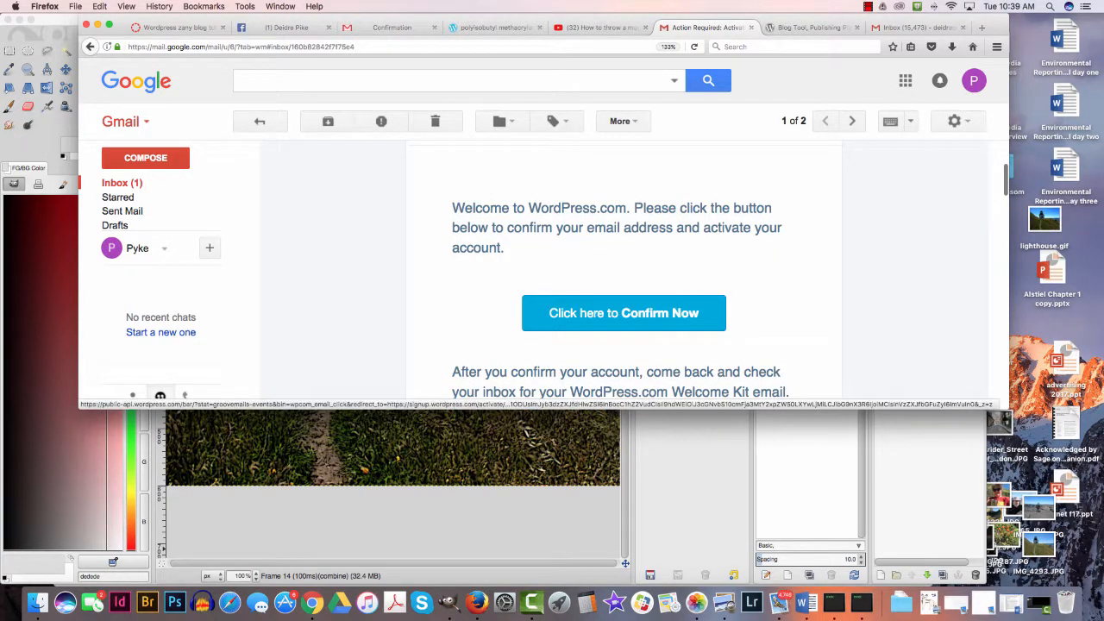
{"action": "left_click", "coordinate": [623, 313]}
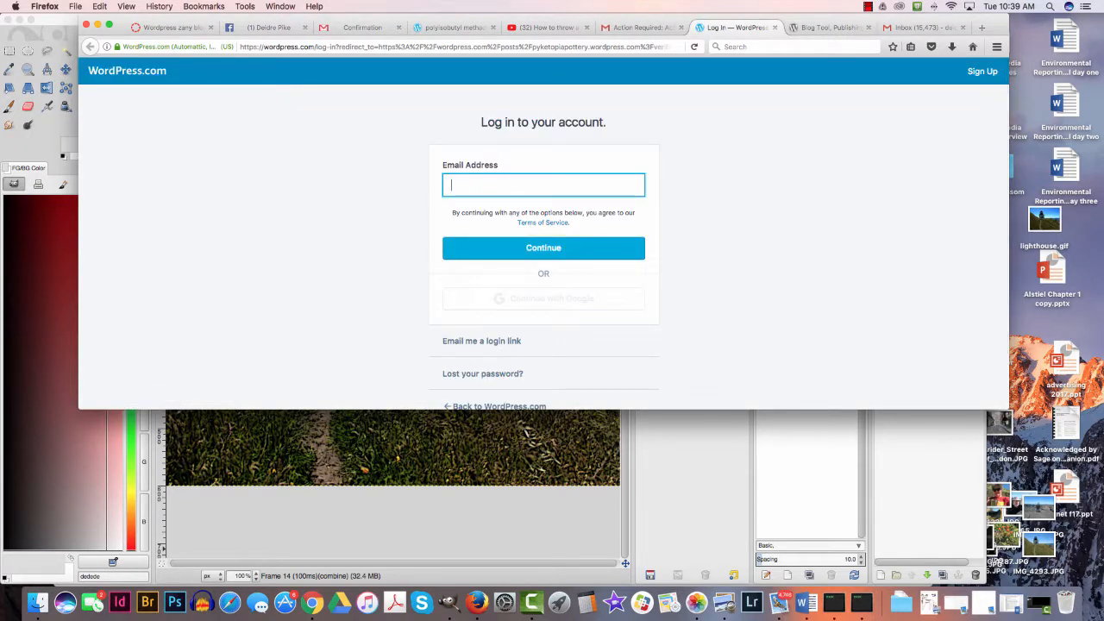
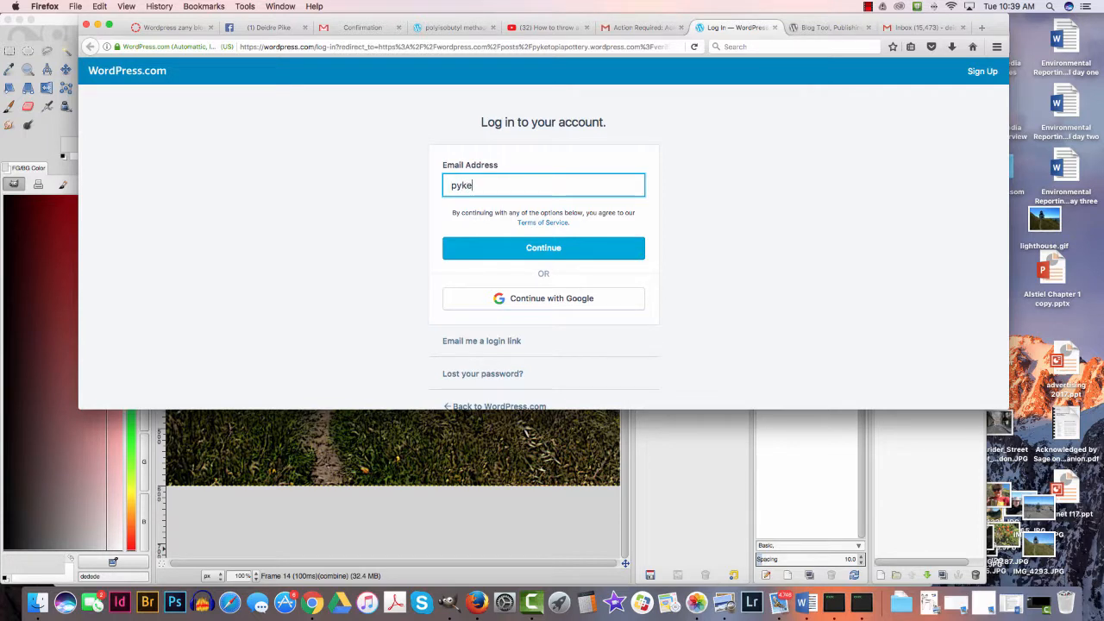
- Log in to WordPress.com with the account's email address and password to complete the email confirmation
{"action": "key", "text": "Return"}
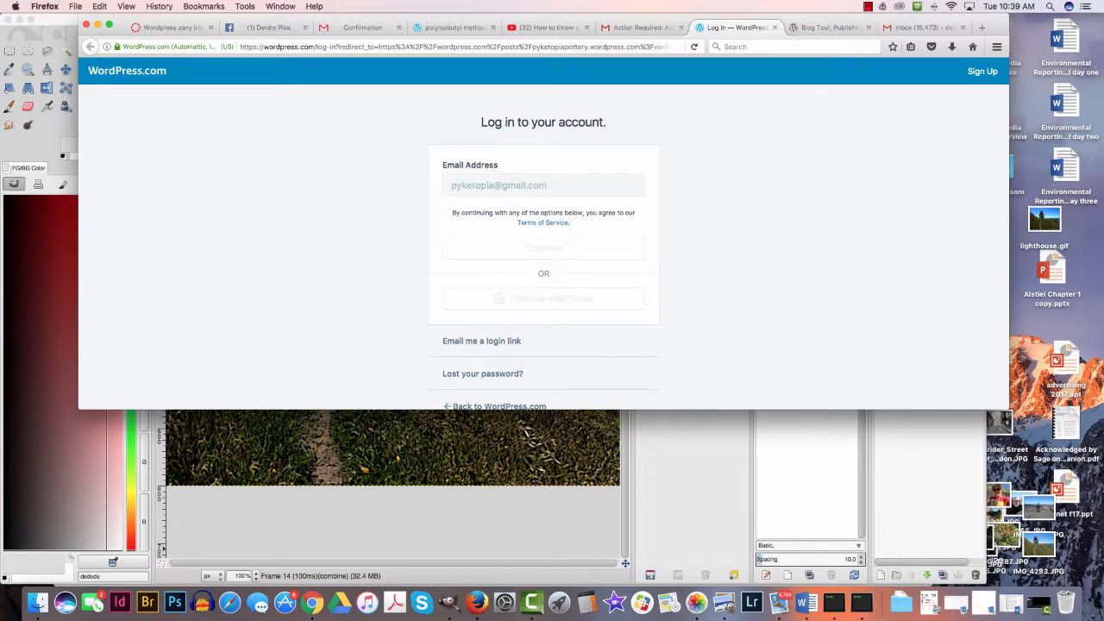
{"action": "type", "text": "*******"}
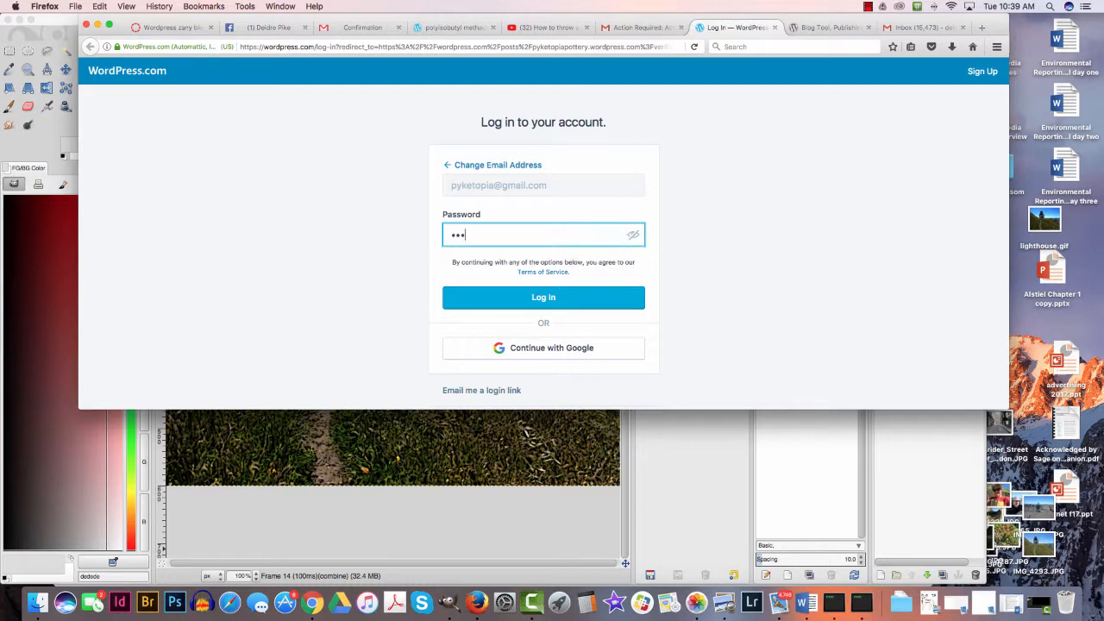
{"action": "type", "text": "*"}
{"action": "key", "text": "Return"}
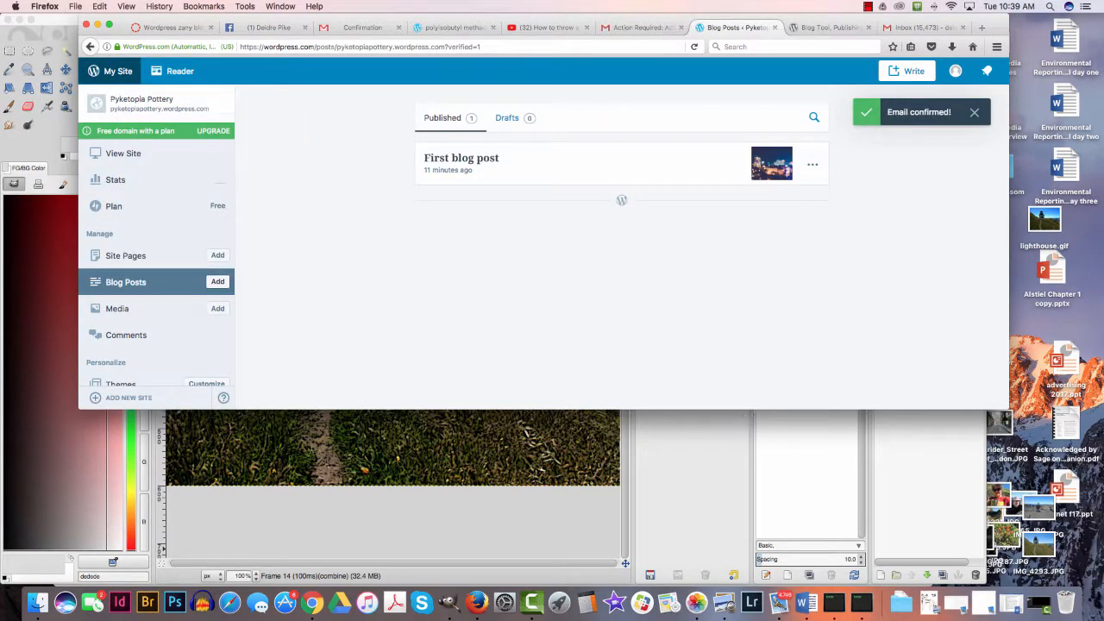
- Switch back to the About page editor in Chrome and publish the page's changes
{"action": "left_click", "coordinate": [313, 601]}
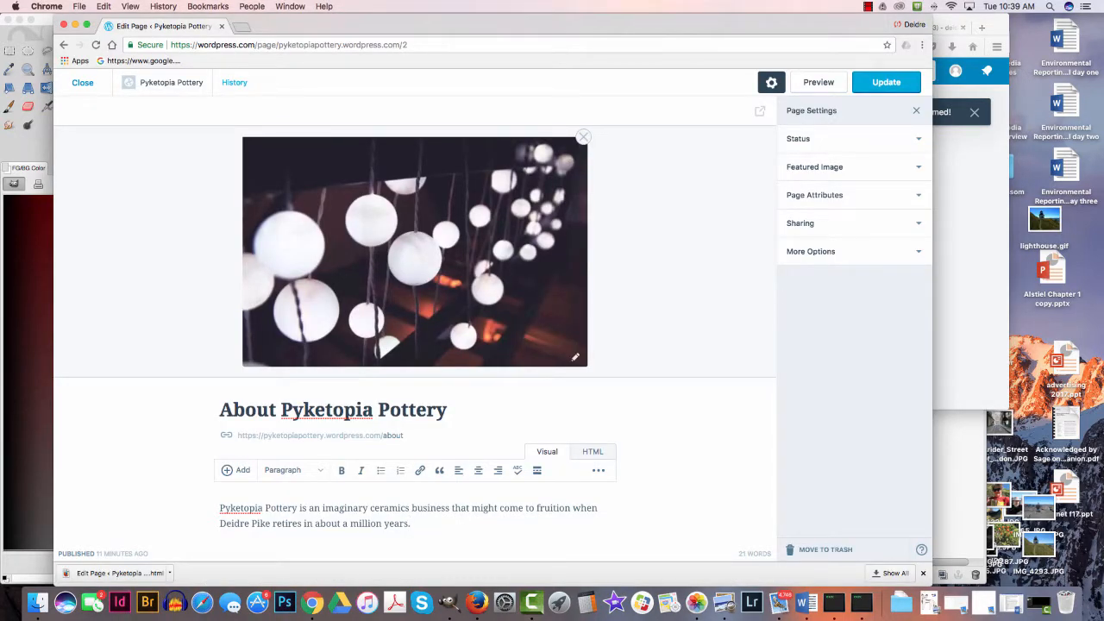
{"action": "left_click", "coordinate": [885, 81]}
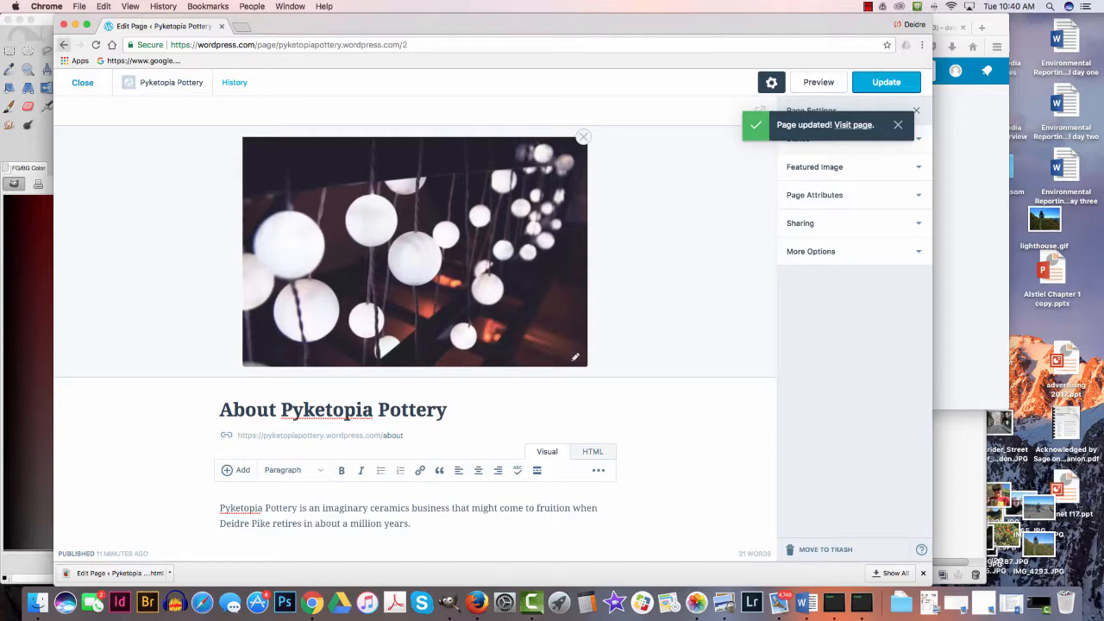
- Return to the site view, open the About Pyketopia Pottery page, and examine its title, image and text
{"action": "left_click", "coordinate": [64, 45]}
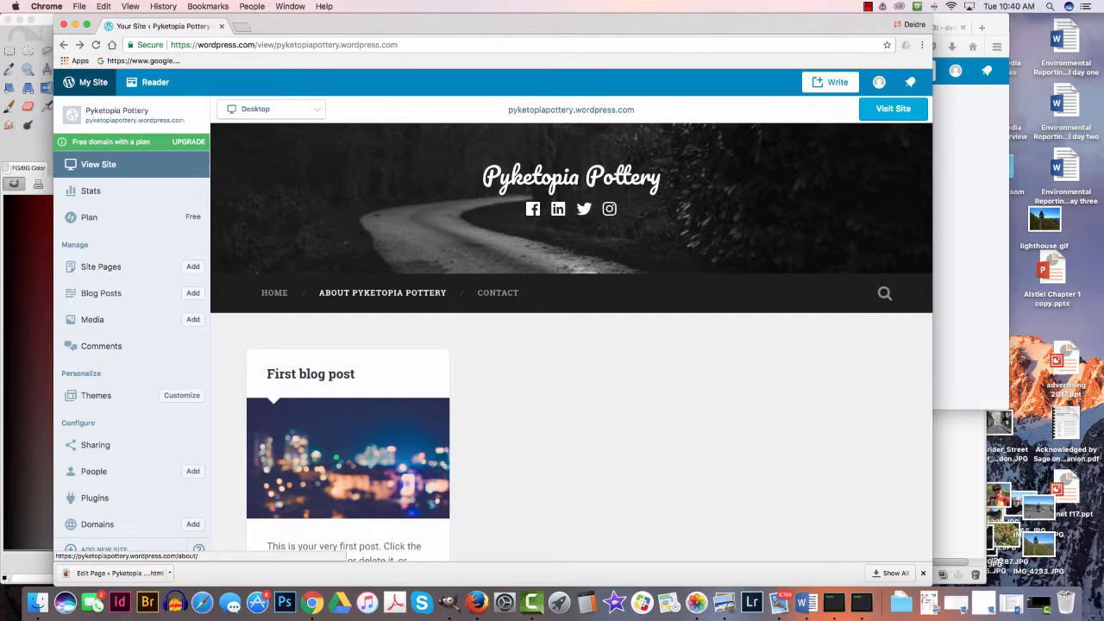
{"action": "left_click", "coordinate": [382, 292]}
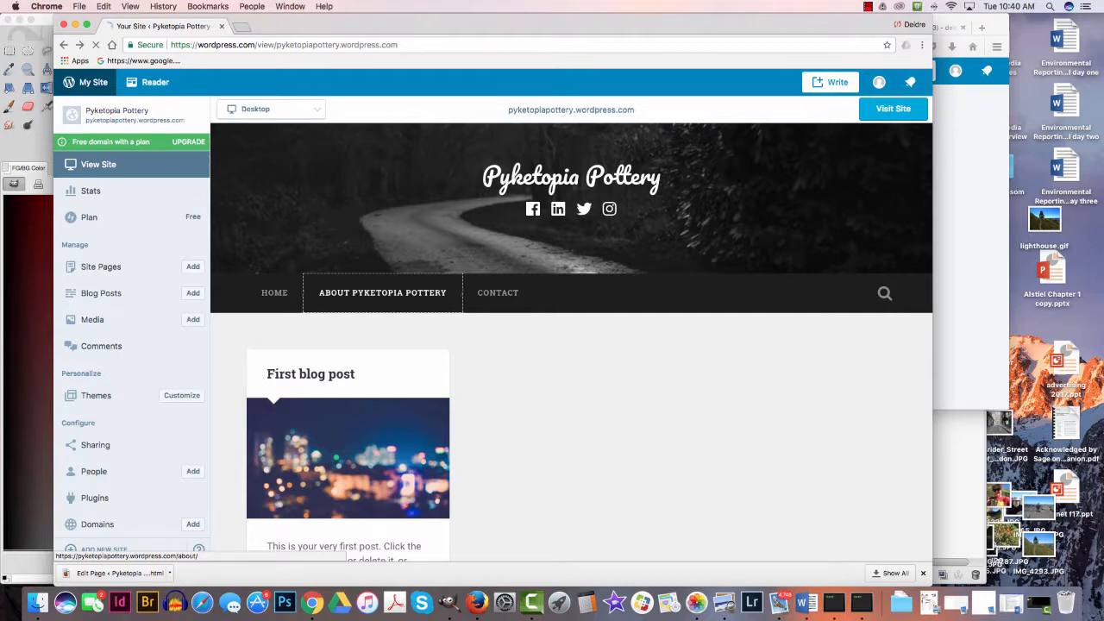
{"action": "scroll", "coordinate": [571, 342], "scroll_direction": "down", "scroll_amount": 5}
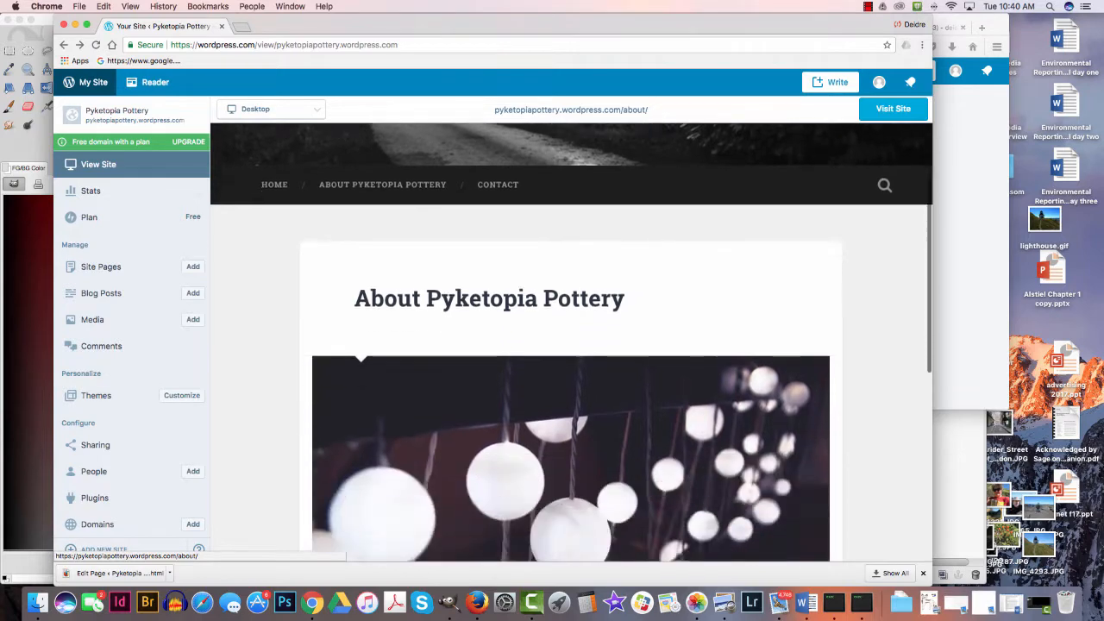
{"action": "scroll", "coordinate": [570, 342], "scroll_direction": "up", "scroll_amount": 3}
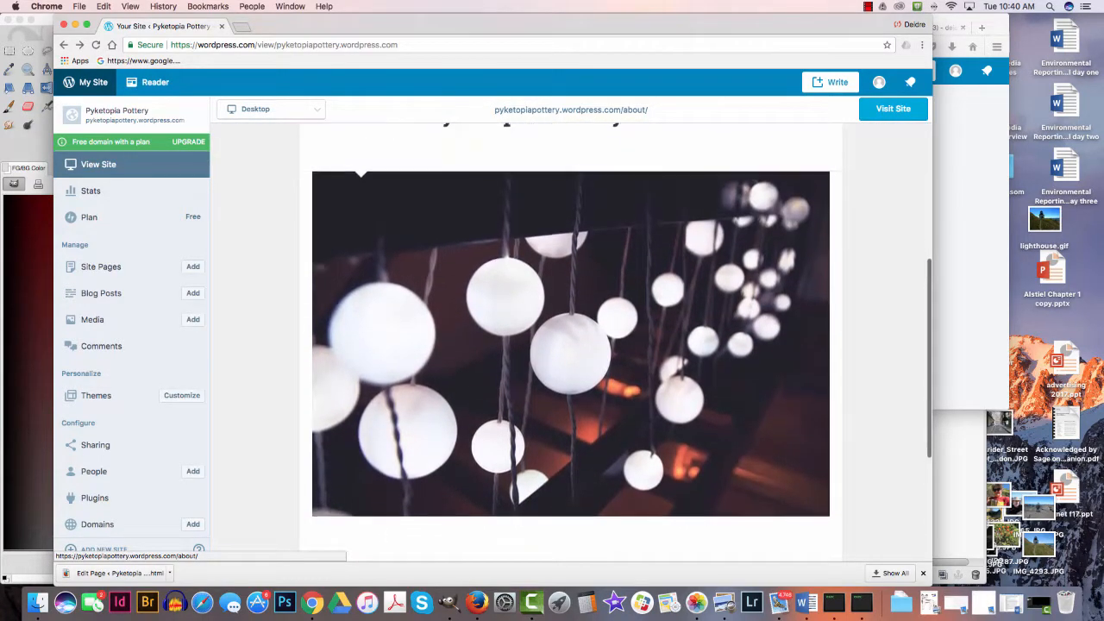
{"action": "scroll", "coordinate": [571, 342], "scroll_direction": "down", "scroll_amount": 2}
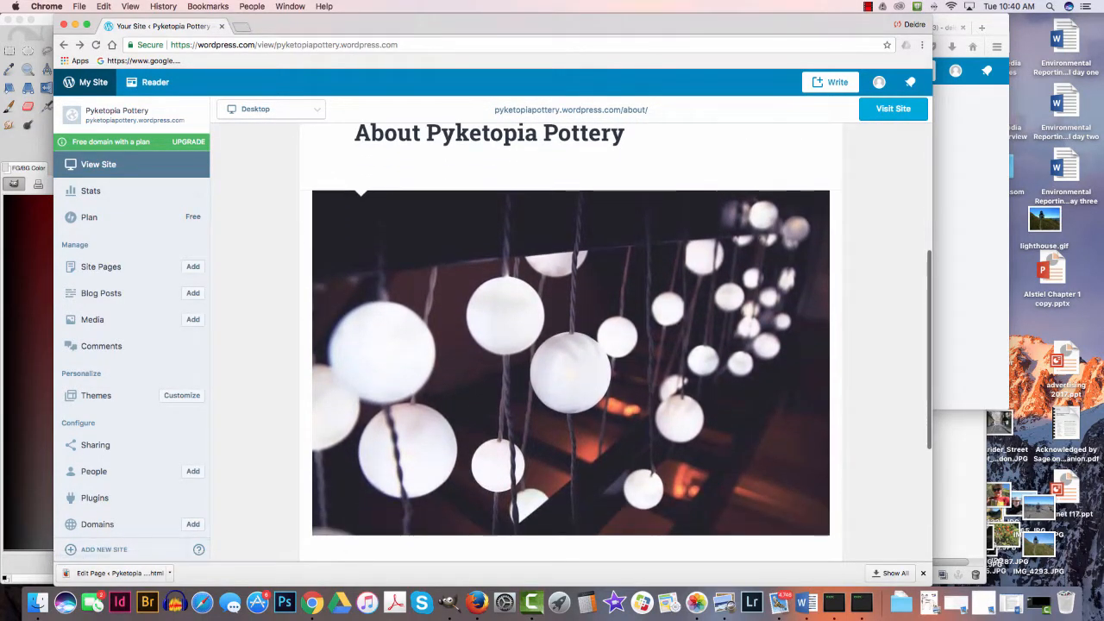
{"action": "scroll", "coordinate": [571, 342], "scroll_direction": "up", "scroll_amount": 1}
{"action": "scroll", "coordinate": [571, 343], "scroll_direction": "down", "scroll_amount": 4}
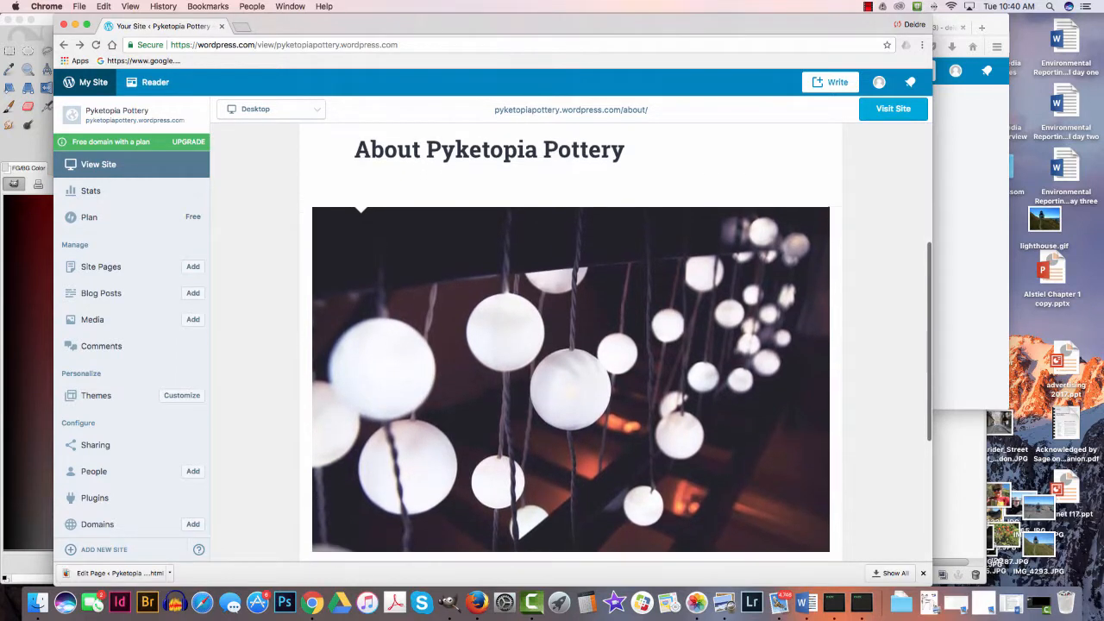
{"action": "scroll", "coordinate": [571, 343], "scroll_direction": "up", "scroll_amount": 1}
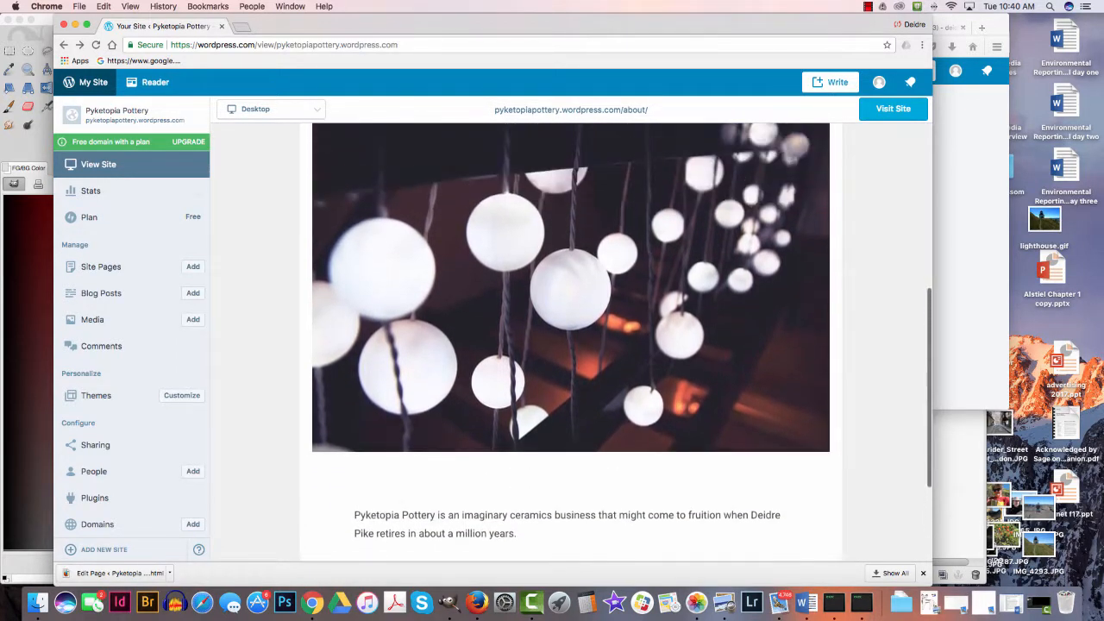
- Reopen the About page for editing and upload art mugs.jpg from the Desktop as a new choice for its featured image
{"action": "left_click", "coordinate": [376, 493]}
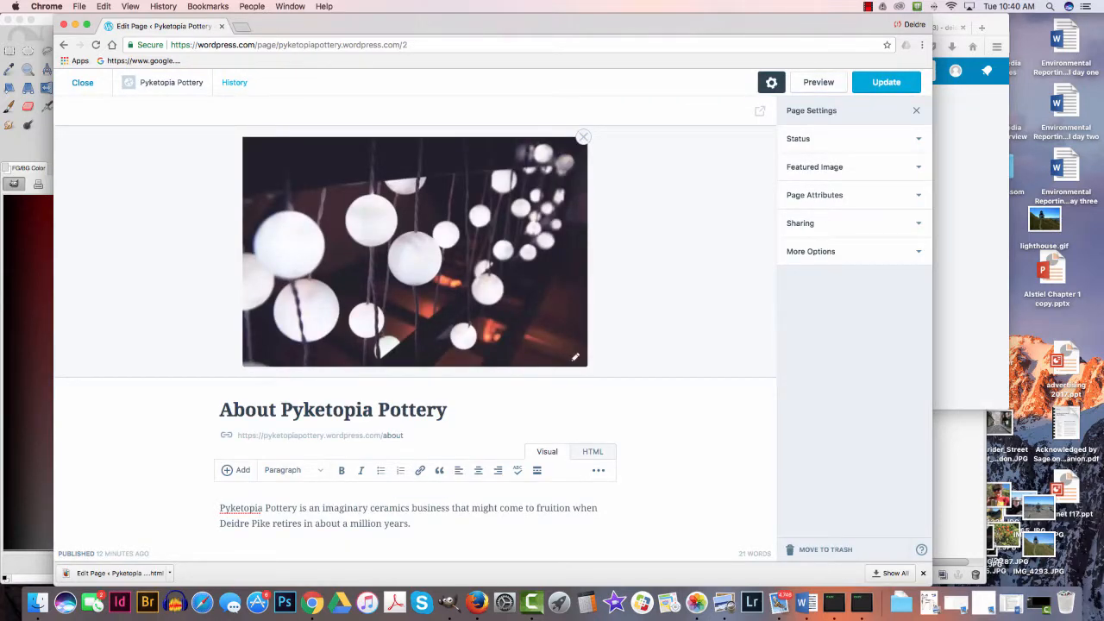
{"action": "left_click", "coordinate": [576, 356]}
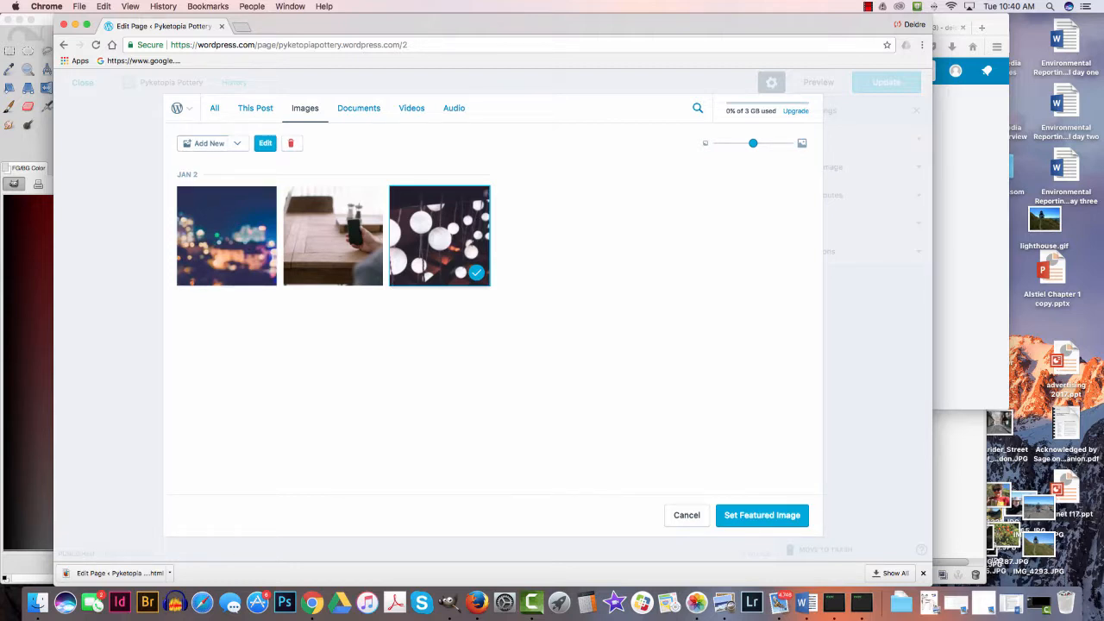
{"action": "left_click", "coordinate": [205, 143]}
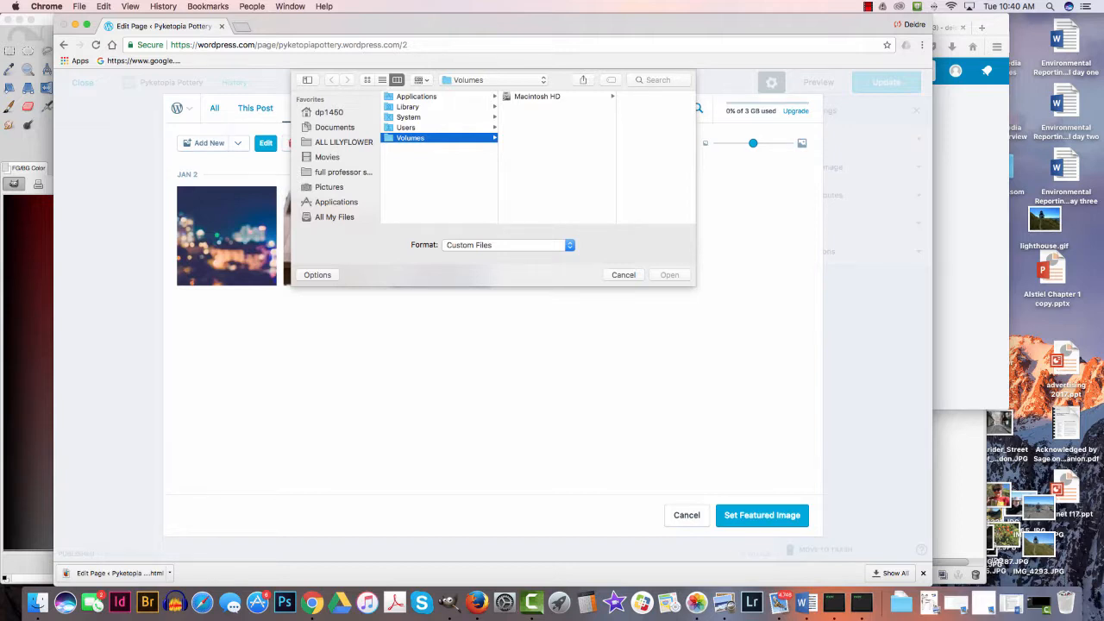
{"action": "left_click", "coordinate": [407, 128]}
{"action": "left_click", "coordinate": [528, 96]}
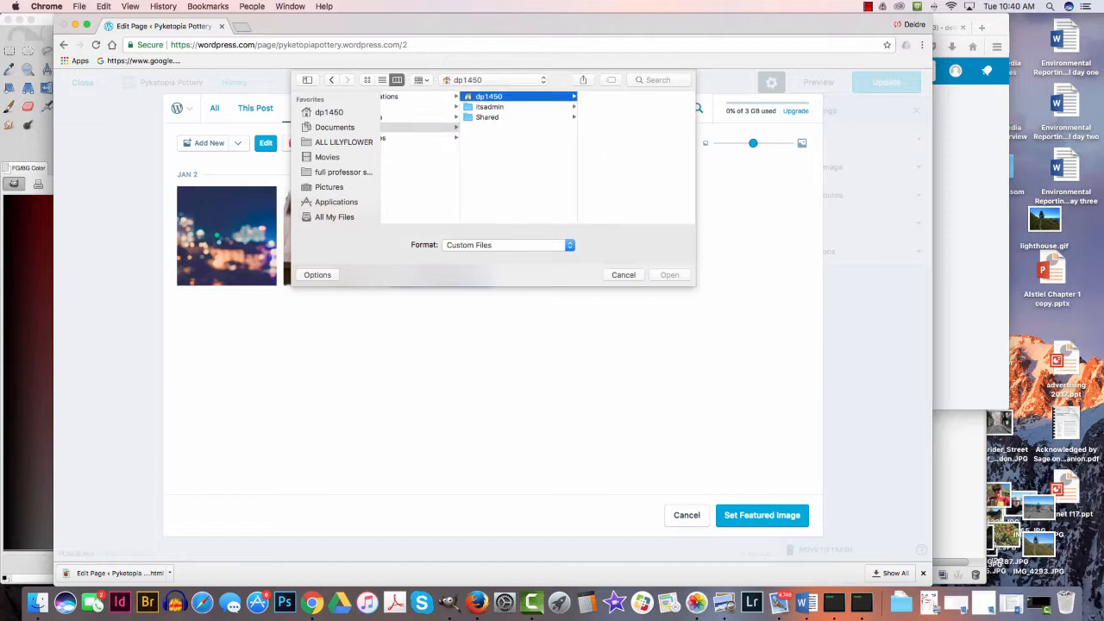
{"action": "left_click", "coordinate": [607, 107]}
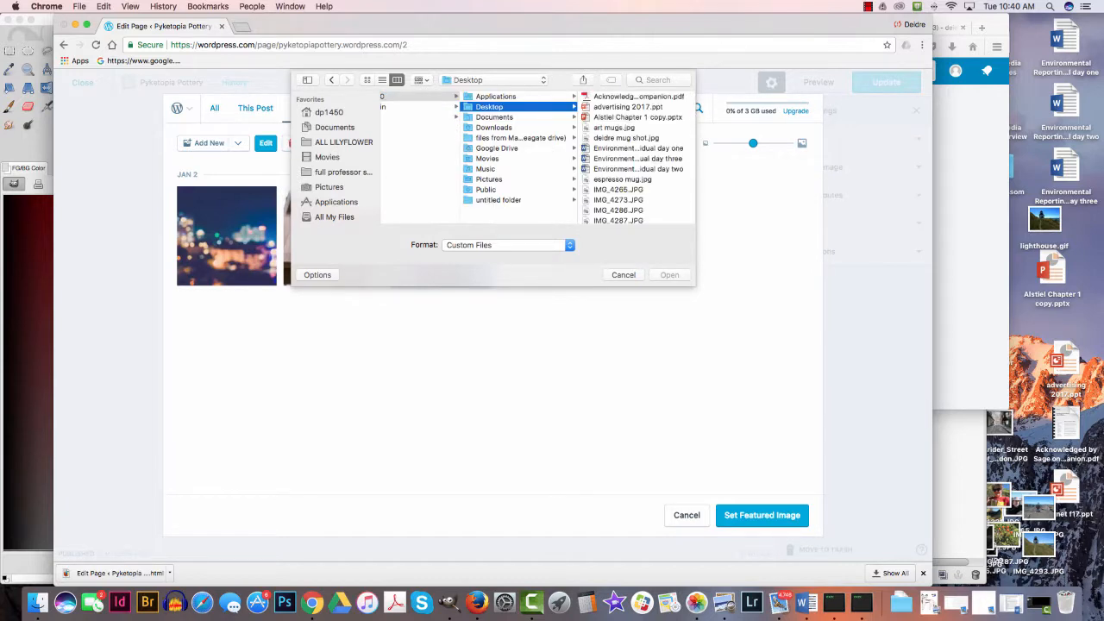
{"action": "scroll", "coordinate": [636, 159], "scroll_direction": "down", "scroll_amount": 1}
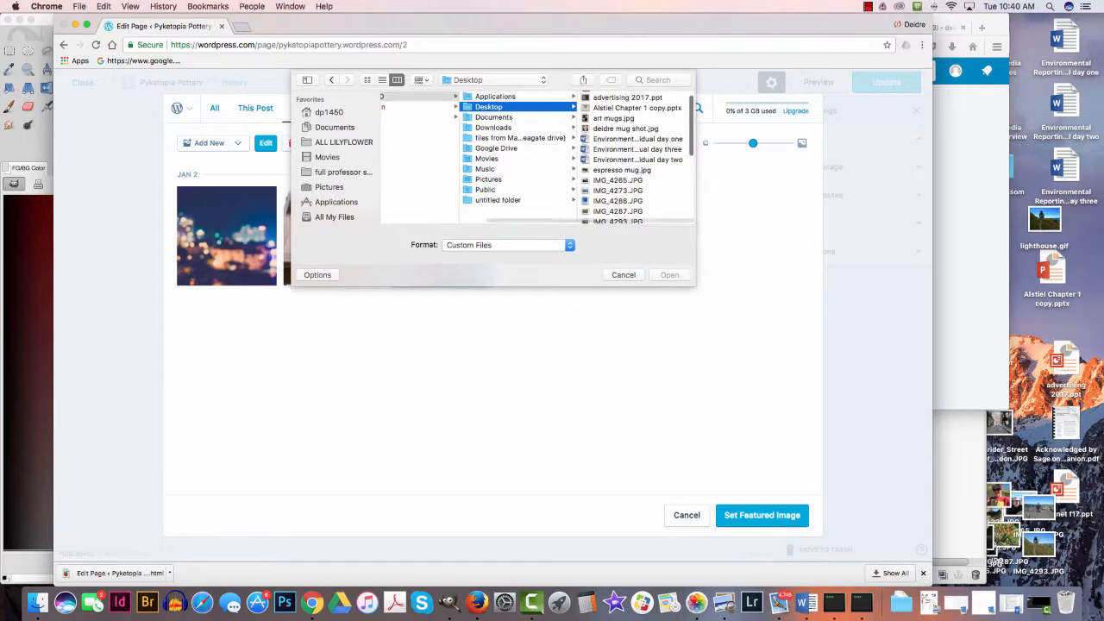
{"action": "left_click", "coordinate": [615, 118]}
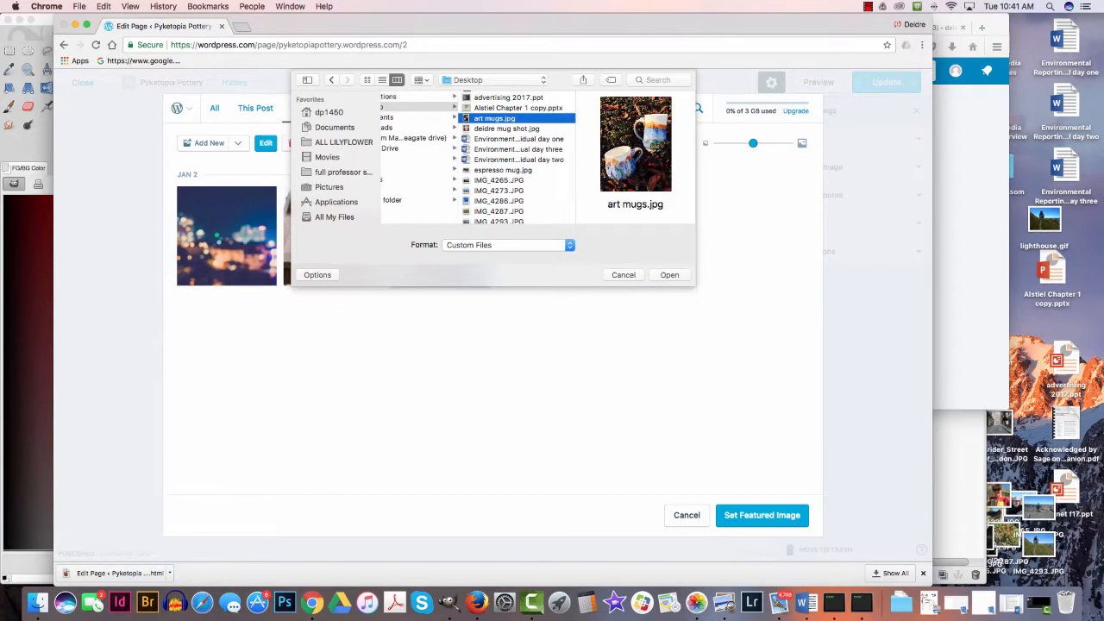
{"action": "left_click", "coordinate": [669, 275]}
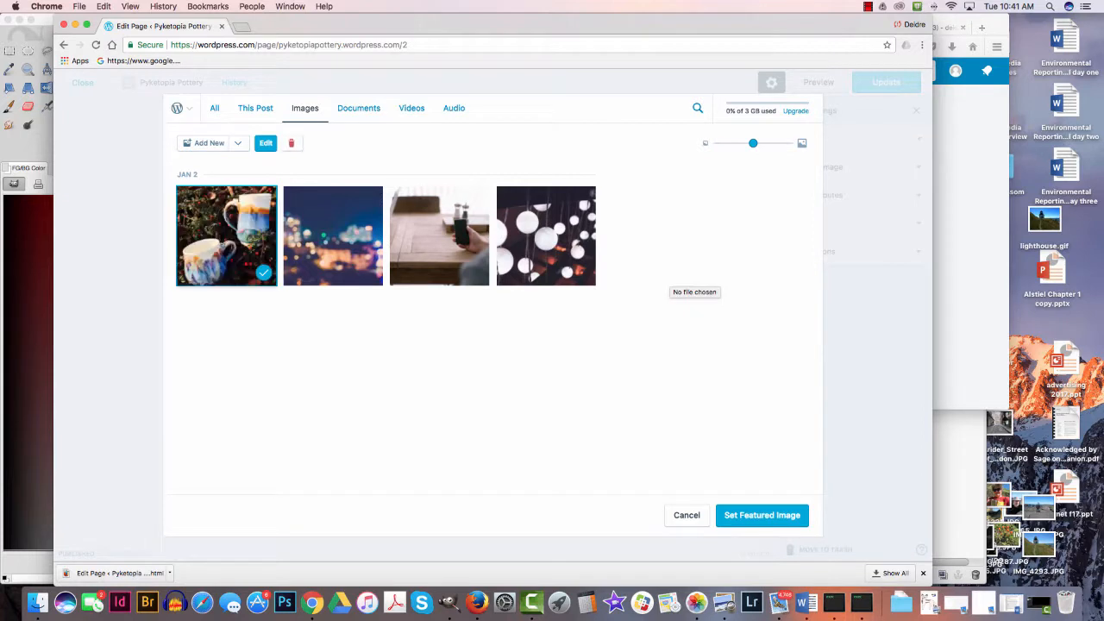
- Set the uploaded art mugs image as the About page's featured image
{"action": "left_click", "coordinate": [761, 514]}
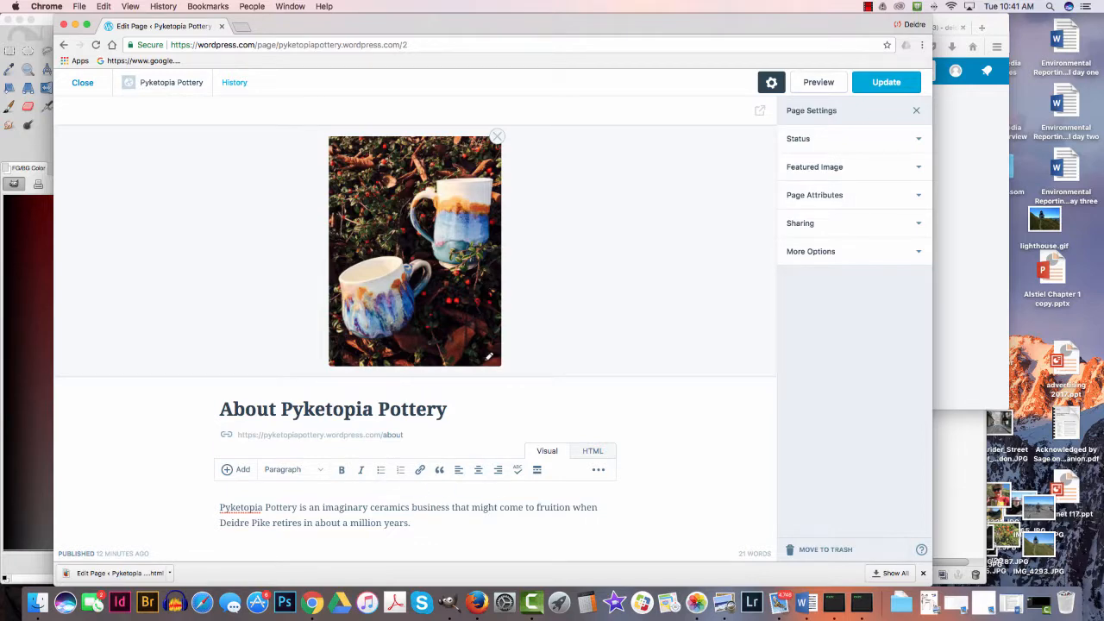
{"action": "scroll", "coordinate": [415, 327], "scroll_direction": "down", "scroll_amount": 2}
{"action": "scroll", "coordinate": [415, 328], "scroll_direction": "up", "scroll_amount": 2}
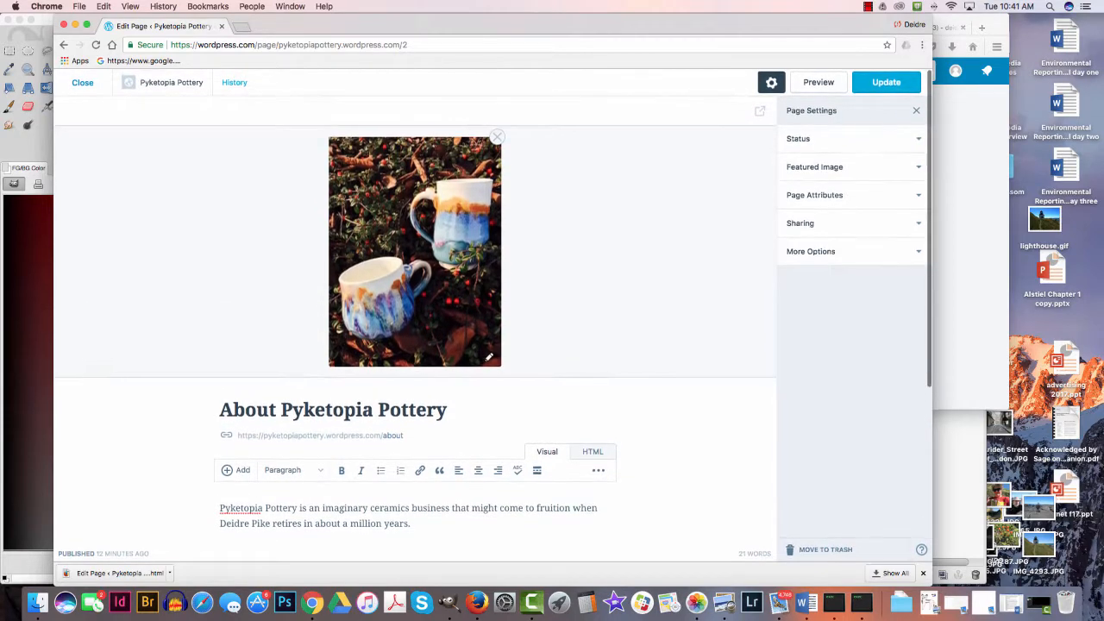
- Reopen the featured image selection and upload espresso mug.jpg from the Desktop to the media library
{"action": "left_click", "coordinate": [489, 357]}
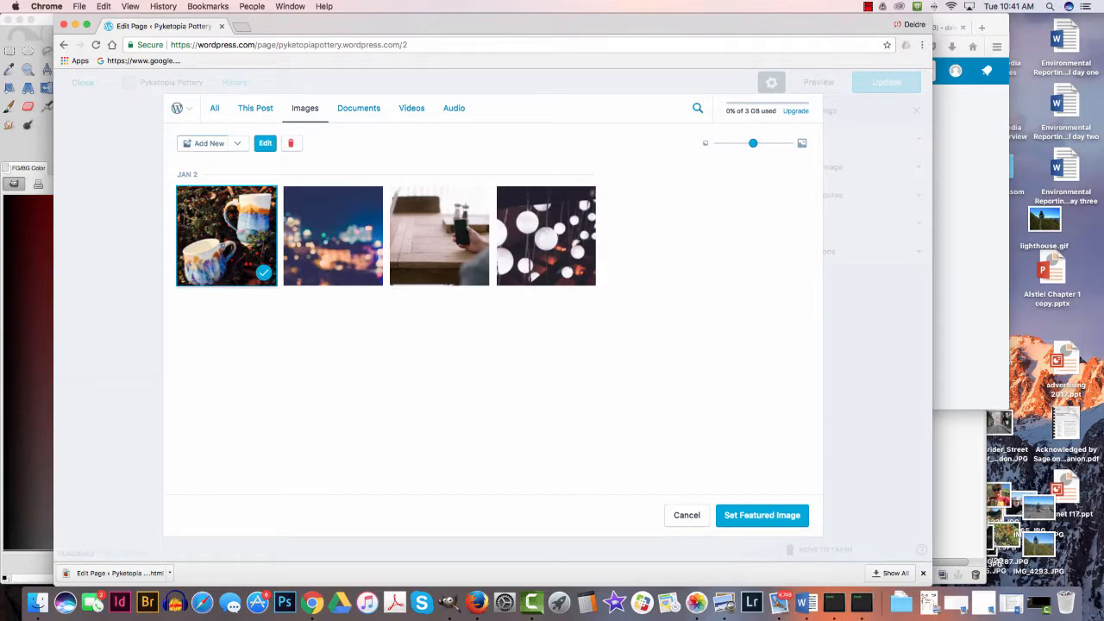
{"action": "left_click", "coordinate": [207, 144]}
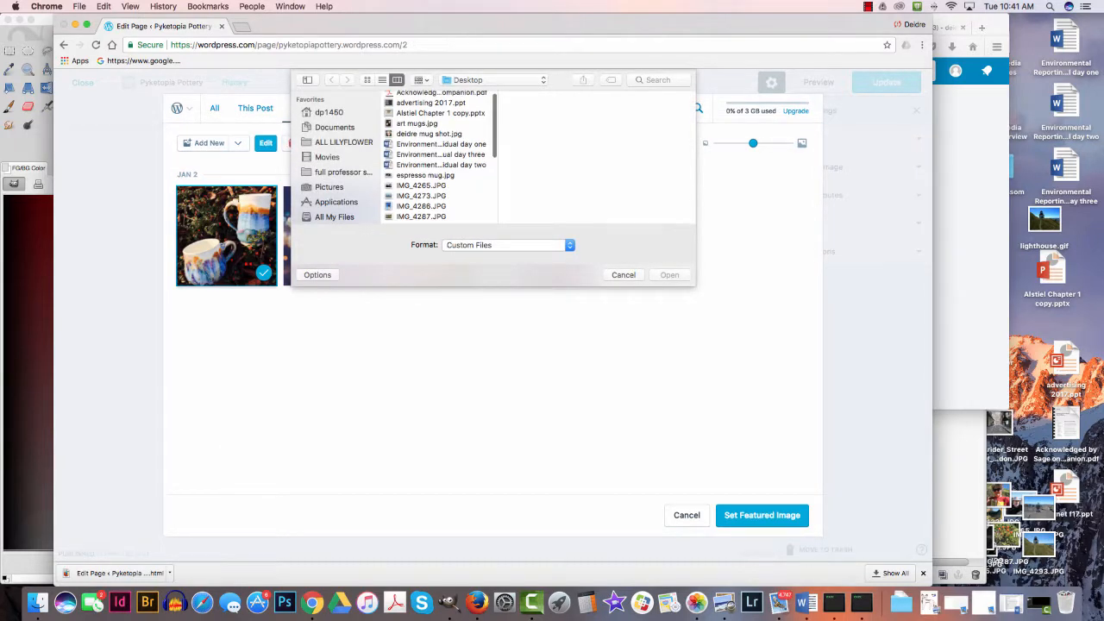
{"action": "scroll", "coordinate": [439, 155], "scroll_direction": "down", "scroll_amount": 5}
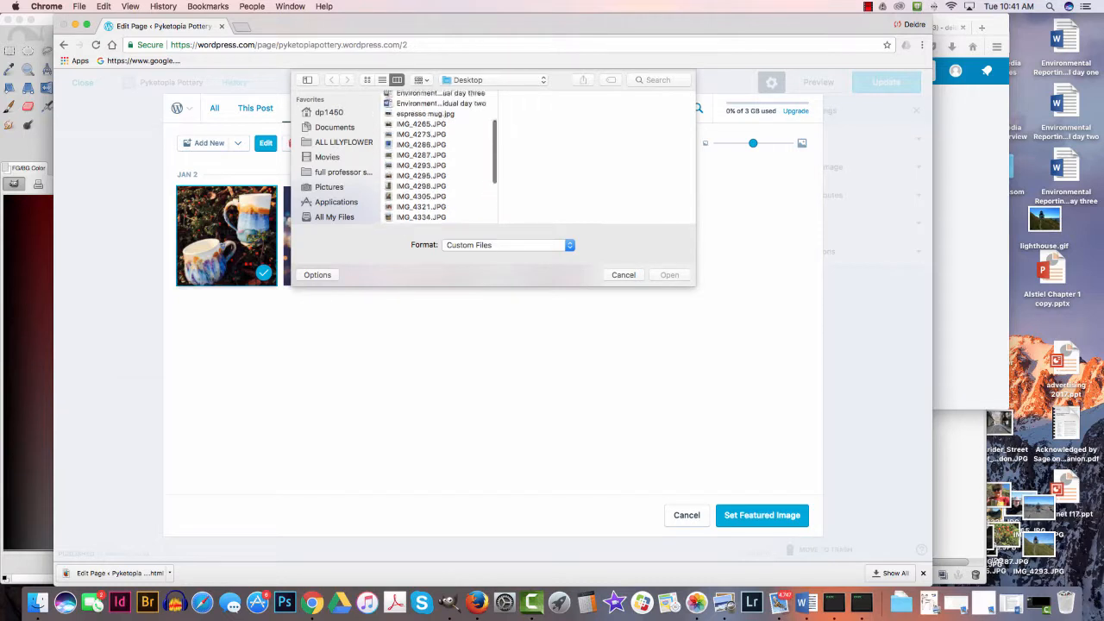
{"action": "scroll", "coordinate": [440, 155], "scroll_direction": "up", "scroll_amount": 2}
{"action": "left_click", "coordinate": [426, 161]}
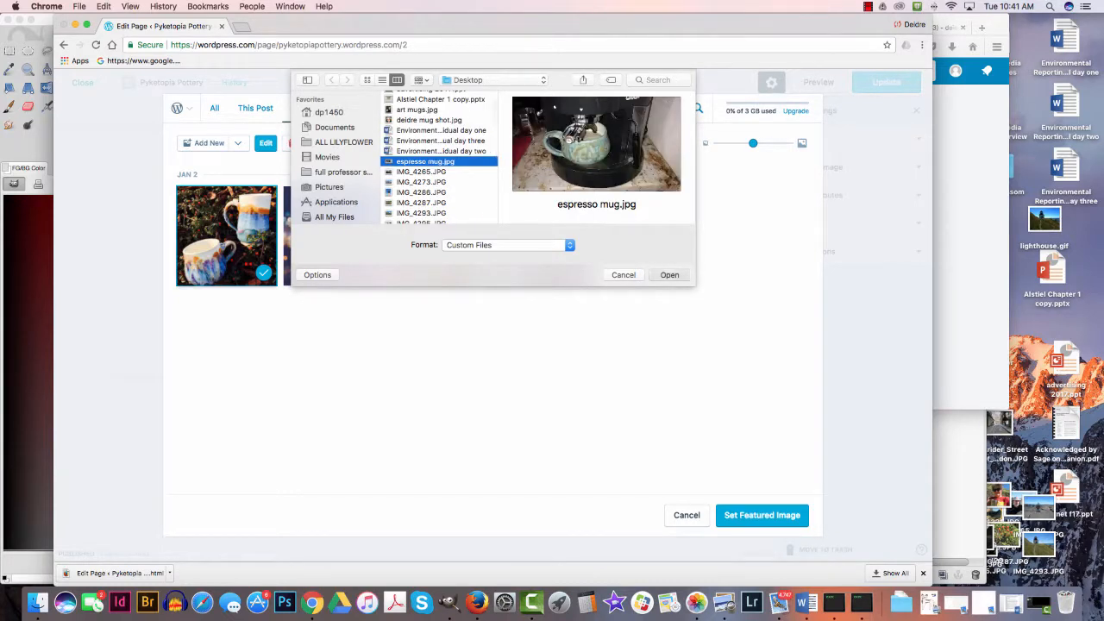
{"action": "left_click", "coordinate": [669, 275]}
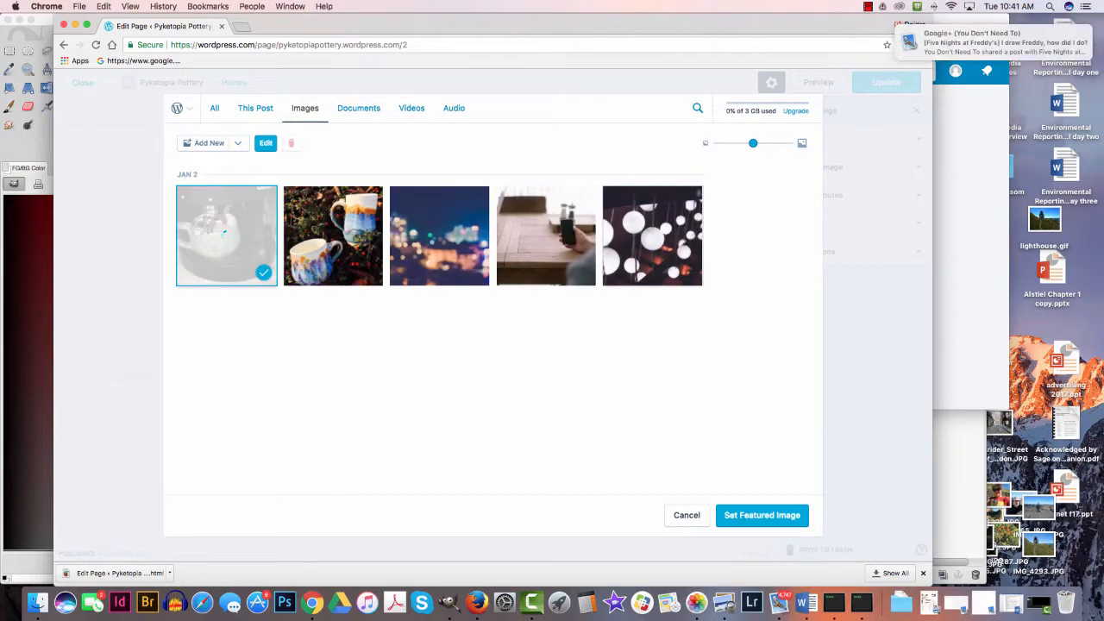
- Choose the art mugs image instead of the espresso mug as the featured image and update the About page
{"action": "left_click", "coordinate": [250, 257]}
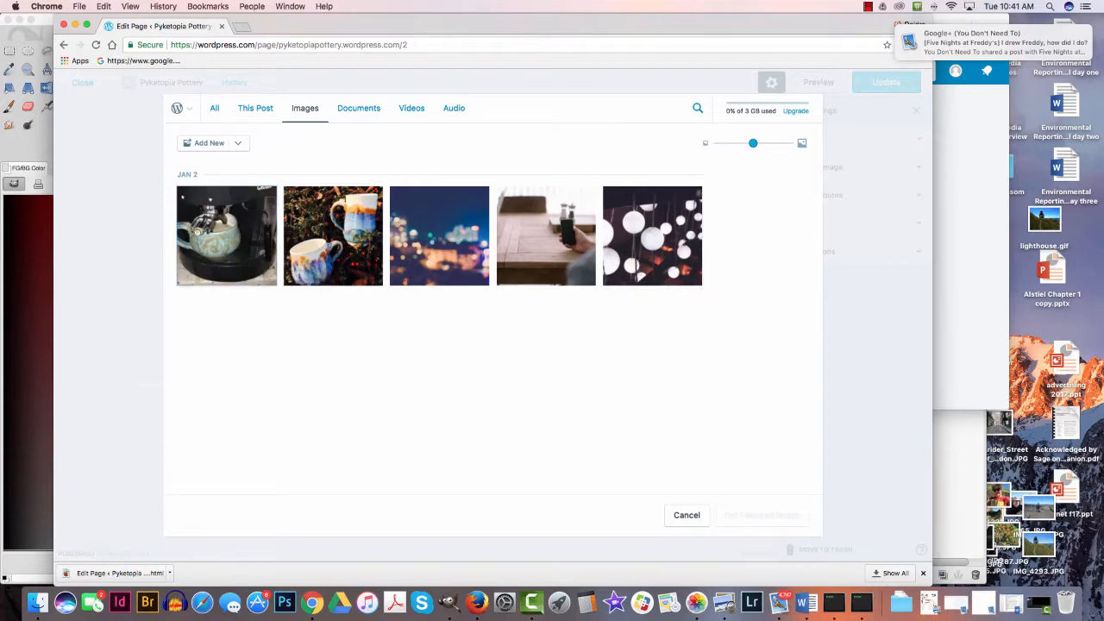
{"action": "left_click", "coordinate": [333, 236]}
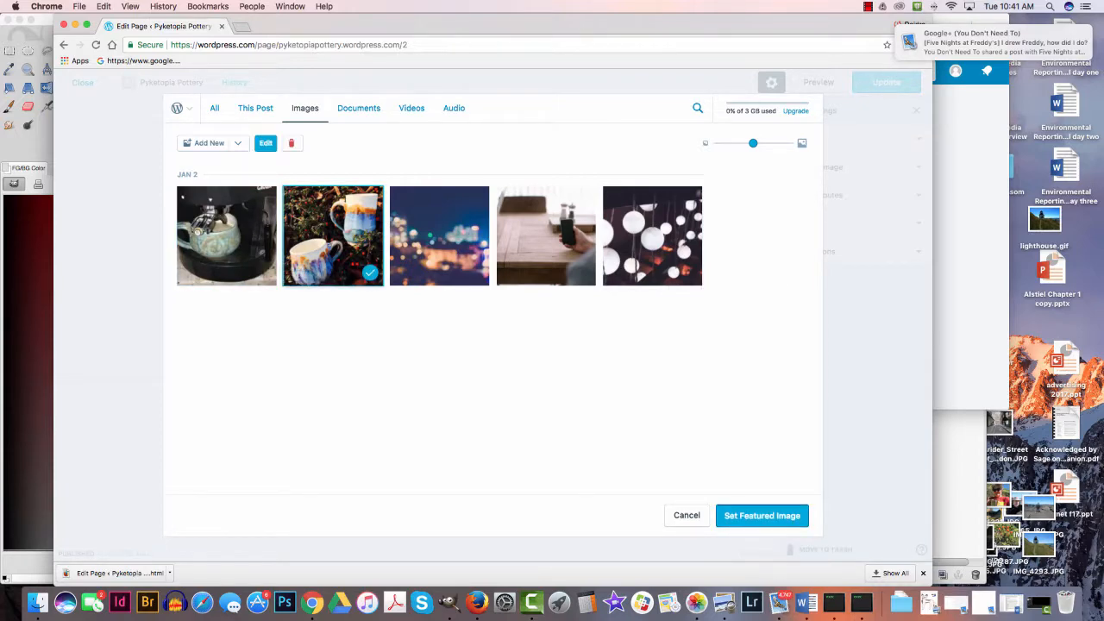
{"action": "left_click", "coordinate": [757, 515]}
{"action": "scroll", "coordinate": [413, 321], "scroll_direction": "down", "scroll_amount": 1}
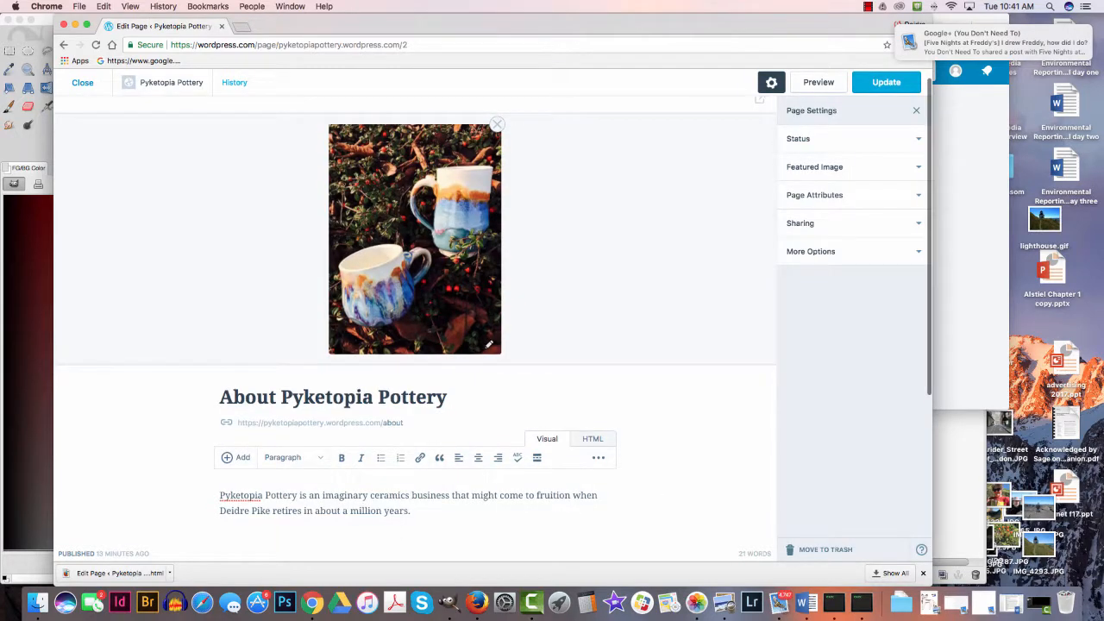
{"action": "left_click", "coordinate": [885, 83]}
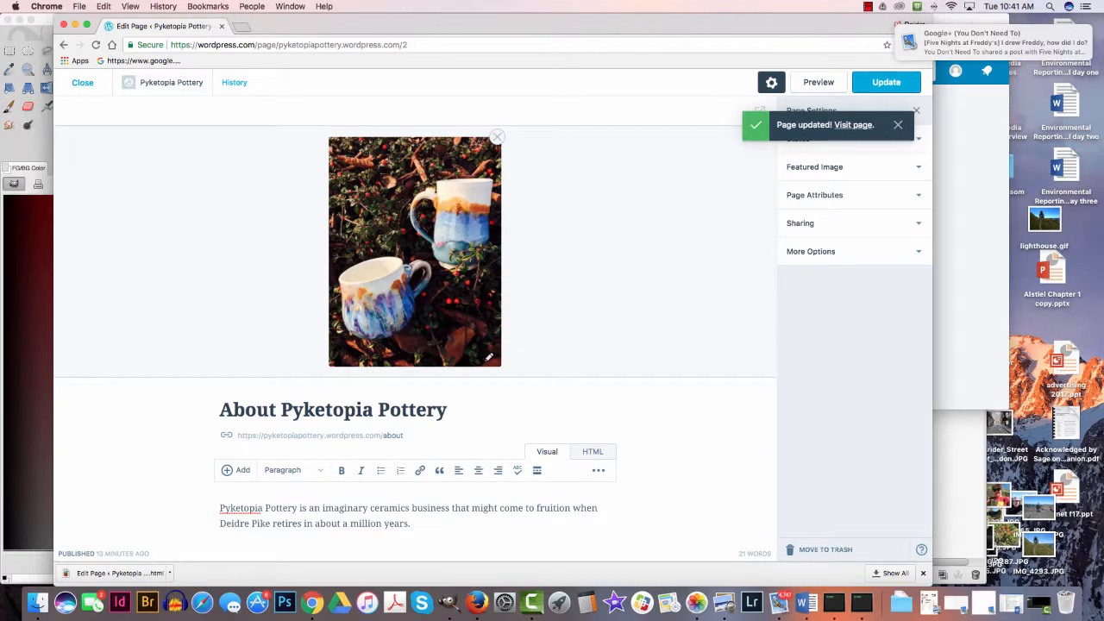
- Close the page editor and open the First blog post from the site view
{"action": "left_click", "coordinate": [83, 83]}
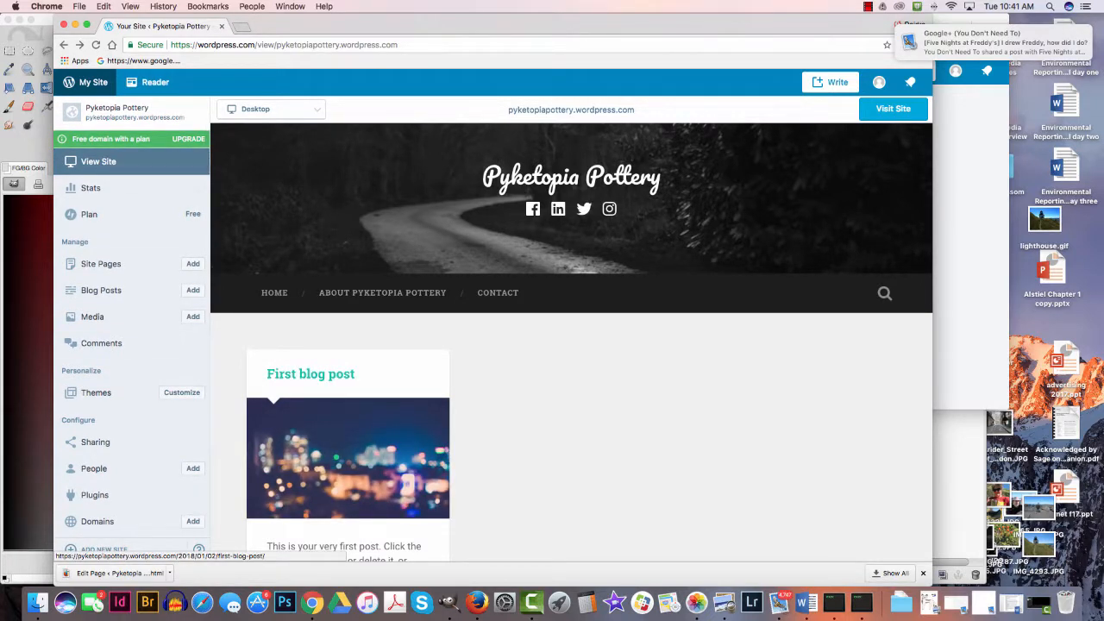
{"action": "left_click", "coordinate": [310, 373]}
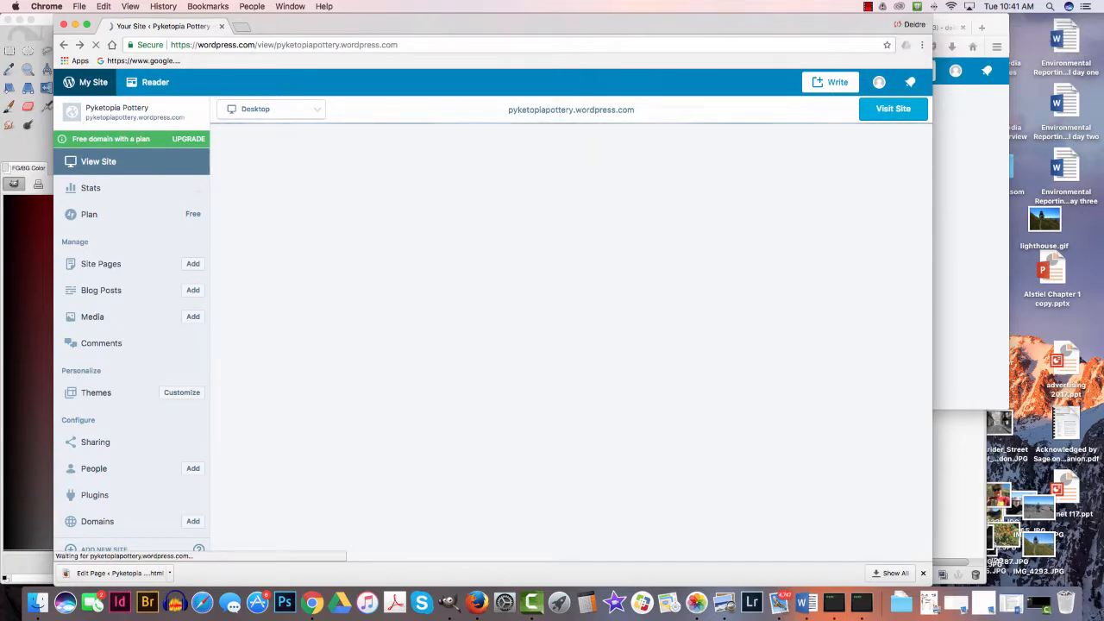
{"action": "scroll", "coordinate": [397, 405], "scroll_direction": "down", "scroll_amount": 4}
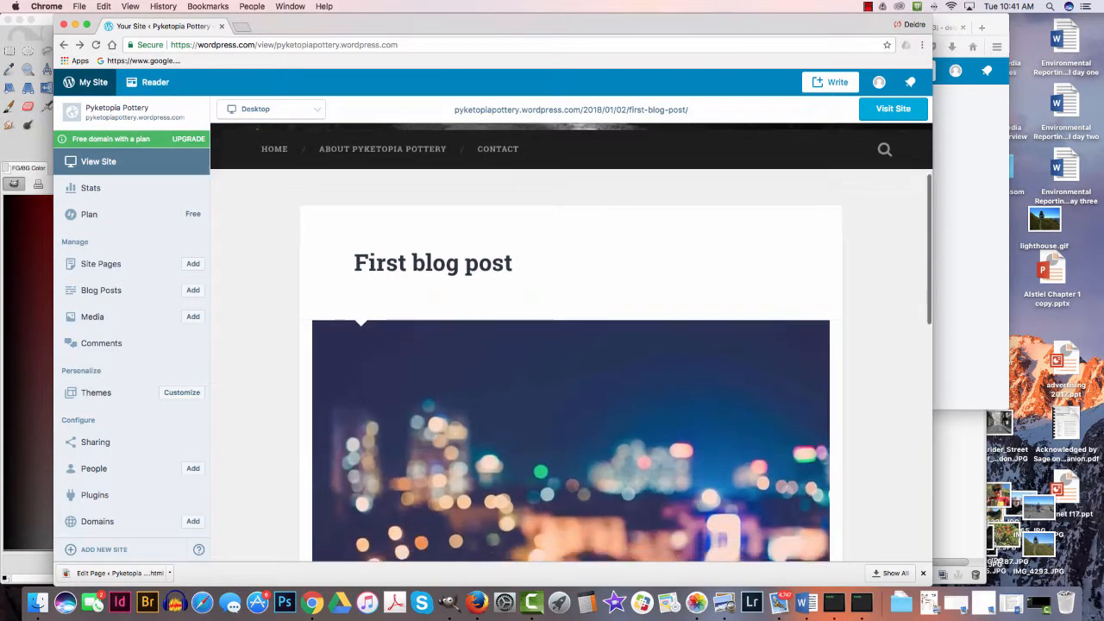
{"action": "scroll", "coordinate": [571, 342], "scroll_direction": "down", "scroll_amount": 5}
{"action": "scroll", "coordinate": [571, 343], "scroll_direction": "up", "scroll_amount": 8}
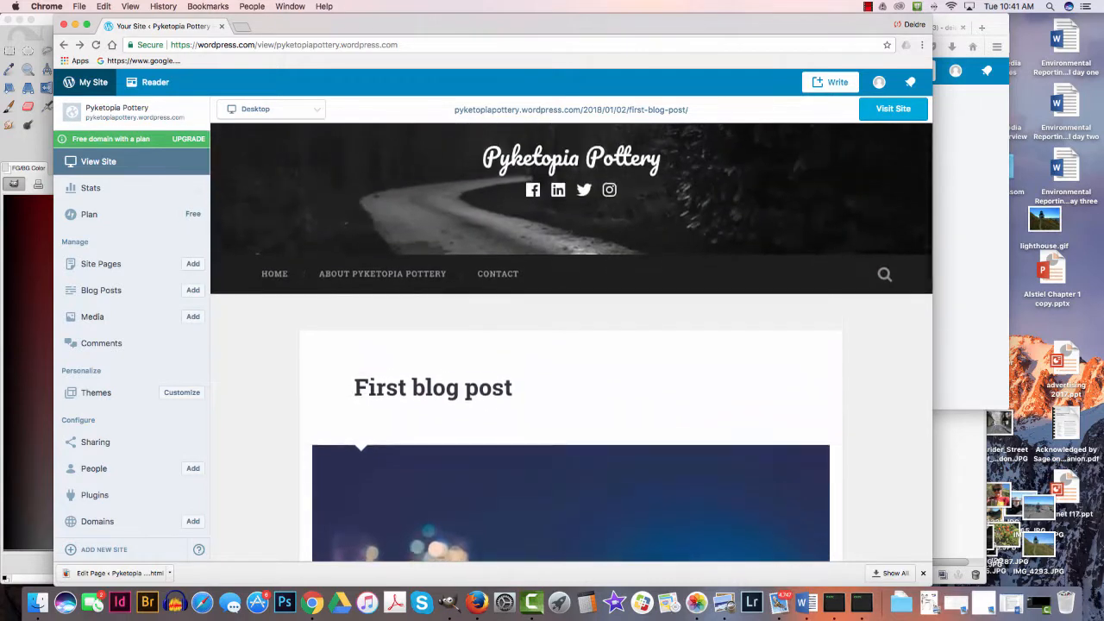
{"action": "scroll", "coordinate": [397, 406], "scroll_direction": "up", "scroll_amount": 1}
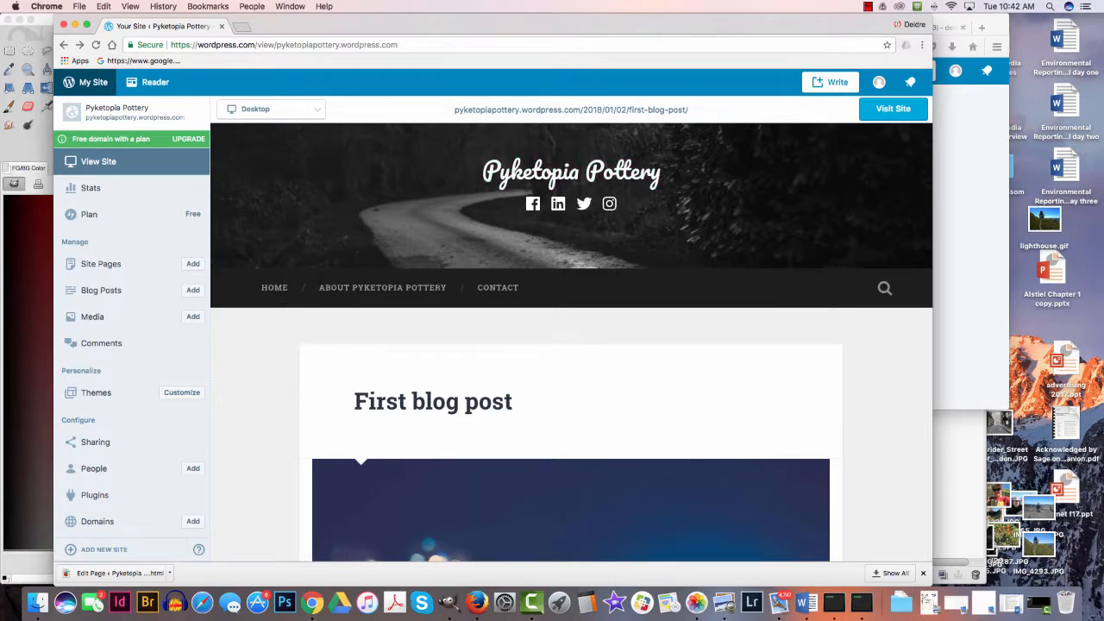
- Switch to Firefox, go to the YouTube video "How to throw a mug on the potter's wheel ?" and copy its web address
{"action": "key", "text": "super+Tab"}
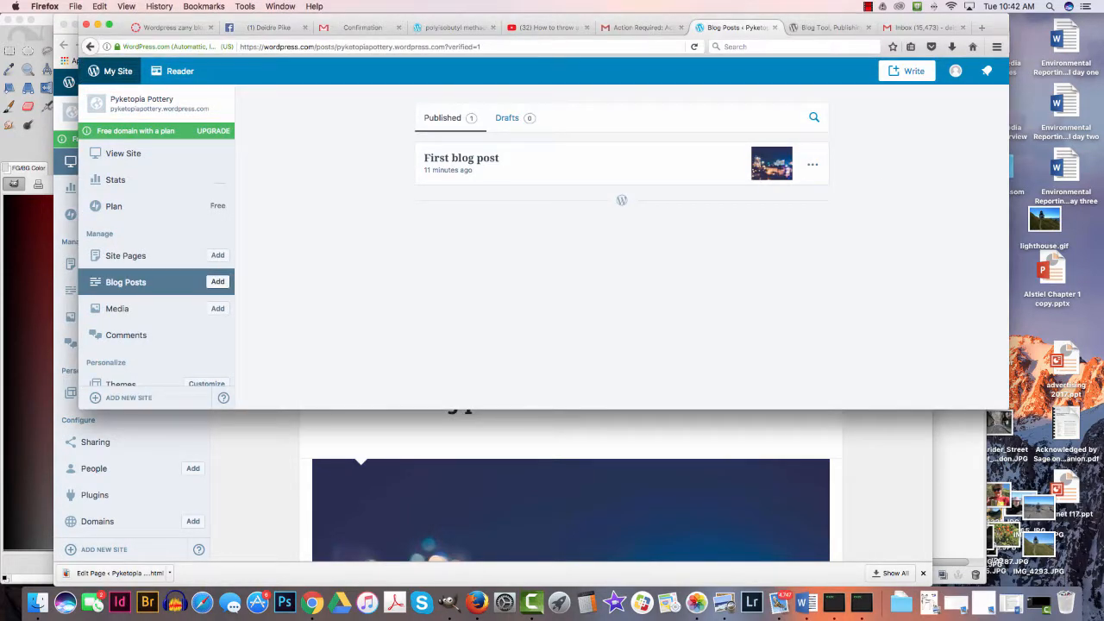
{"action": "left_click", "coordinate": [549, 26]}
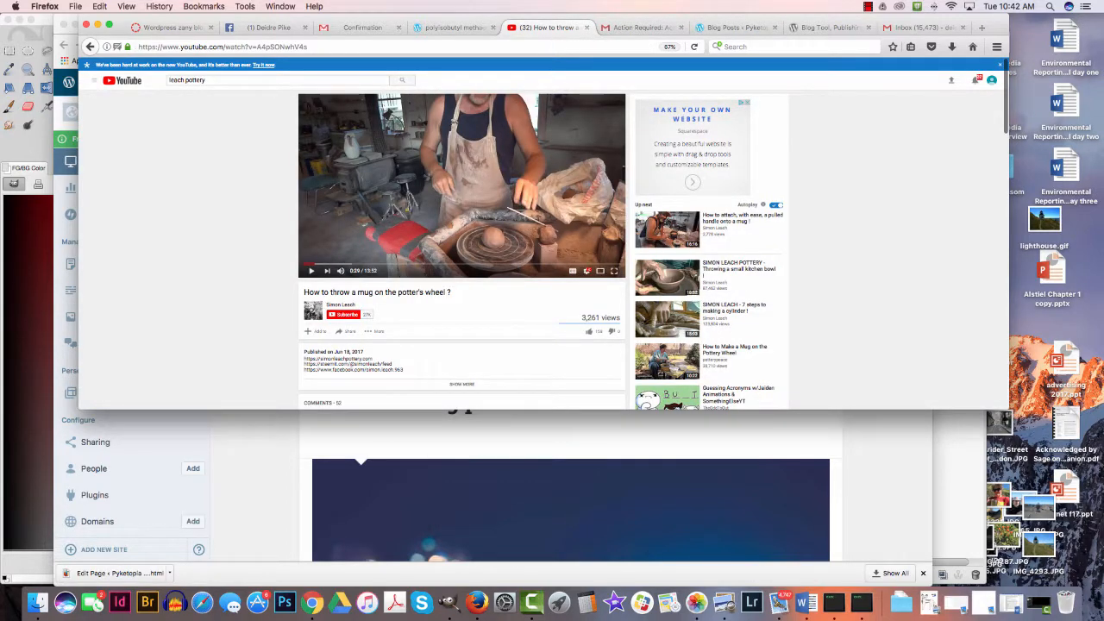
{"action": "key", "text": "super+l"}
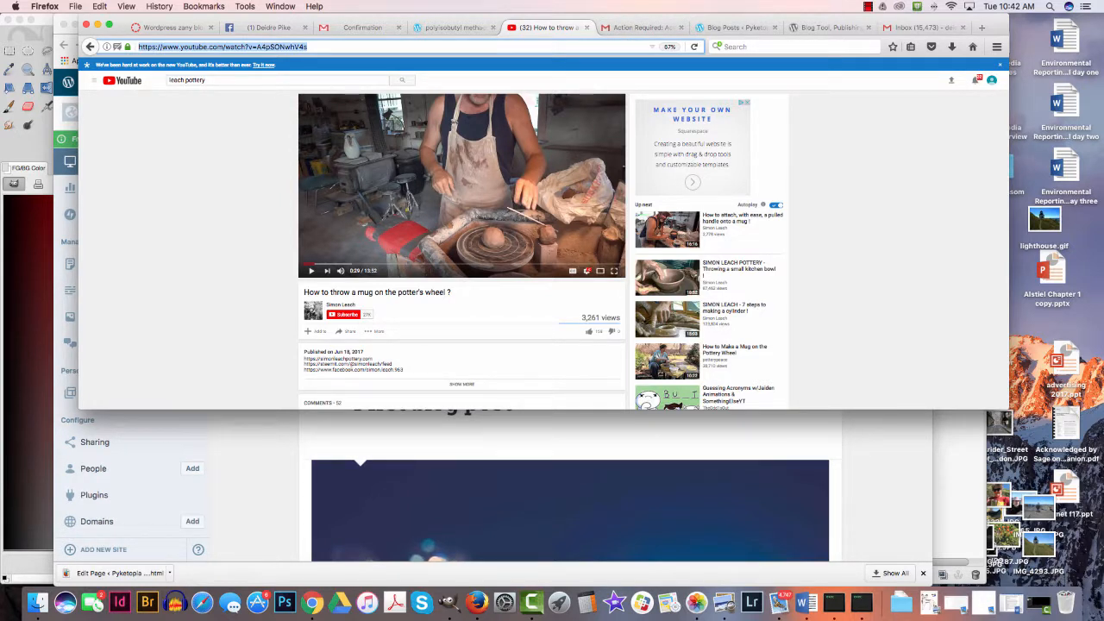
- Switch back to Chrome and open the First blog post for editing
{"action": "key", "text": "super+Tab"}
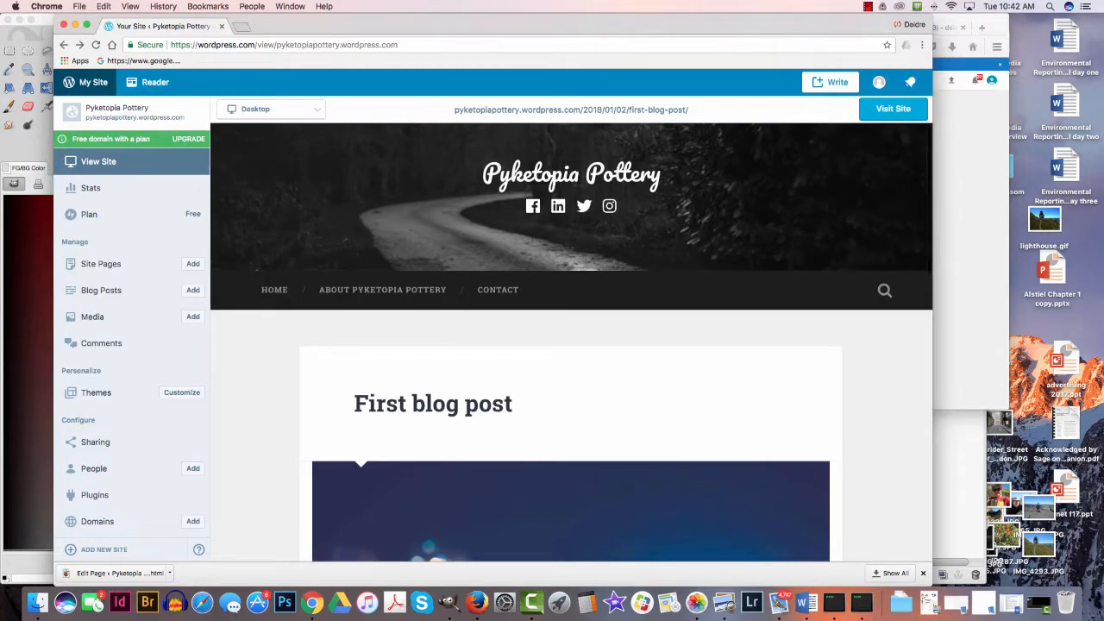
{"action": "scroll", "coordinate": [571, 342], "scroll_direction": "down", "scroll_amount": 2}
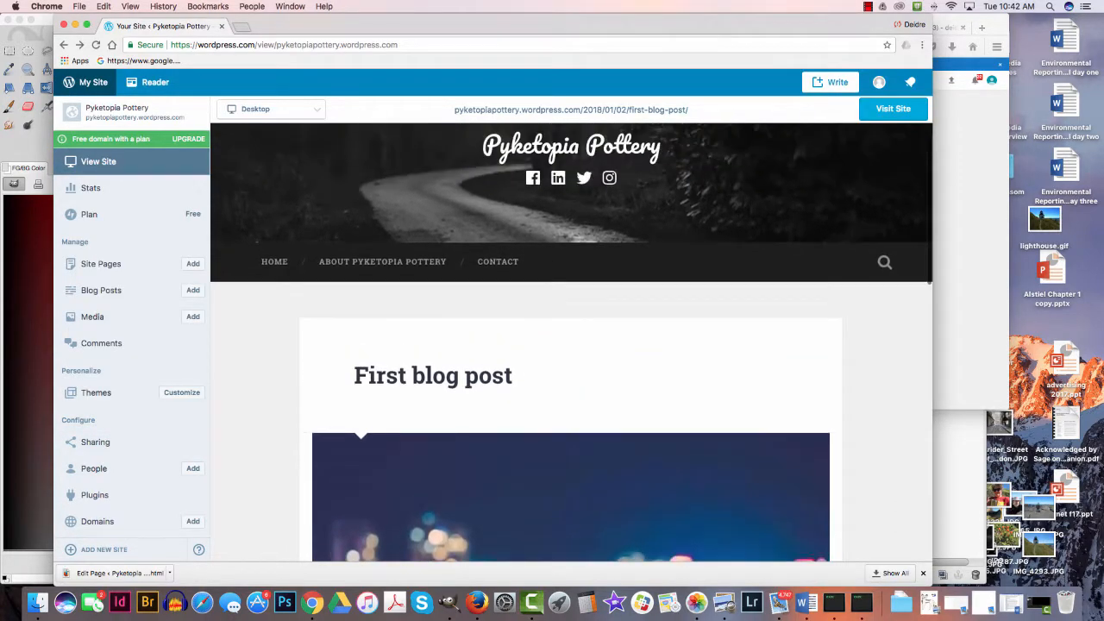
{"action": "scroll", "coordinate": [489, 378], "scroll_direction": "up", "scroll_amount": 2}
{"action": "scroll", "coordinate": [489, 377], "scroll_direction": "down", "scroll_amount": 3}
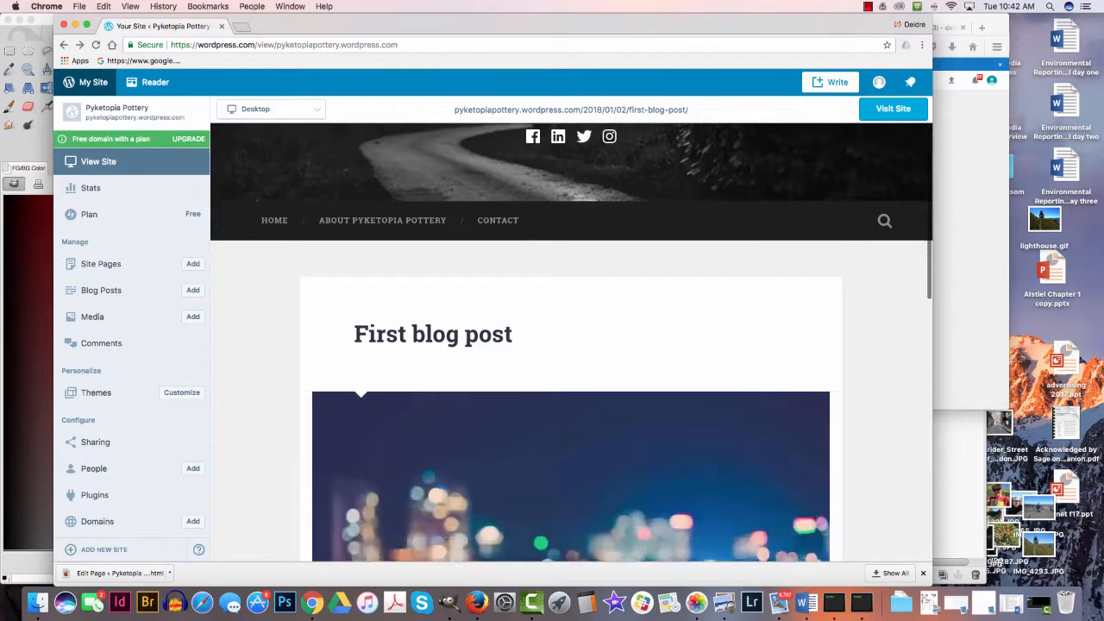
{"action": "scroll", "coordinate": [571, 343], "scroll_direction": "down", "scroll_amount": 10}
{"action": "scroll", "coordinate": [571, 342], "scroll_direction": "up", "scroll_amount": 5}
{"action": "scroll", "coordinate": [571, 342], "scroll_direction": "down", "scroll_amount": 2}
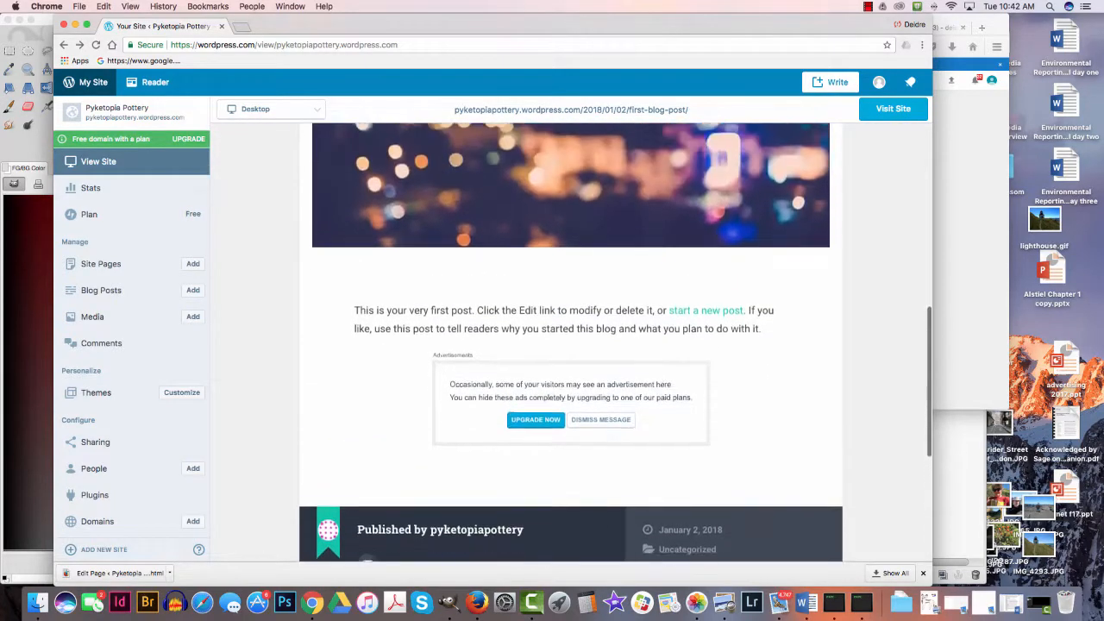
{"action": "scroll", "coordinate": [571, 343], "scroll_direction": "up", "scroll_amount": 1}
{"action": "scroll", "coordinate": [571, 343], "scroll_direction": "up", "scroll_amount": 10}
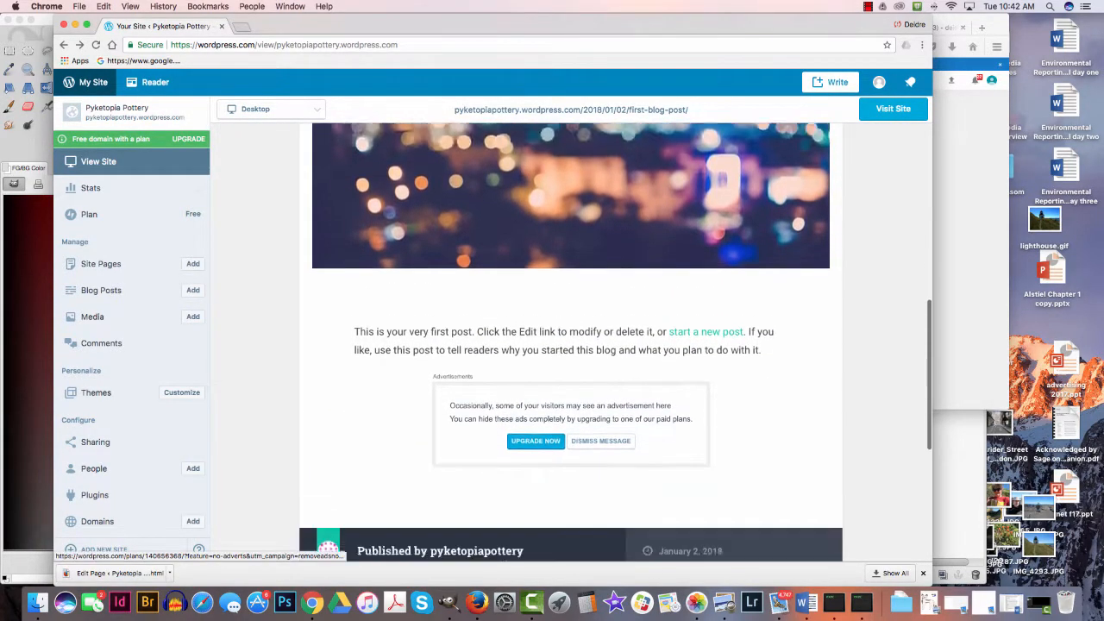
{"action": "scroll", "coordinate": [571, 343], "scroll_direction": "down", "scroll_amount": 10}
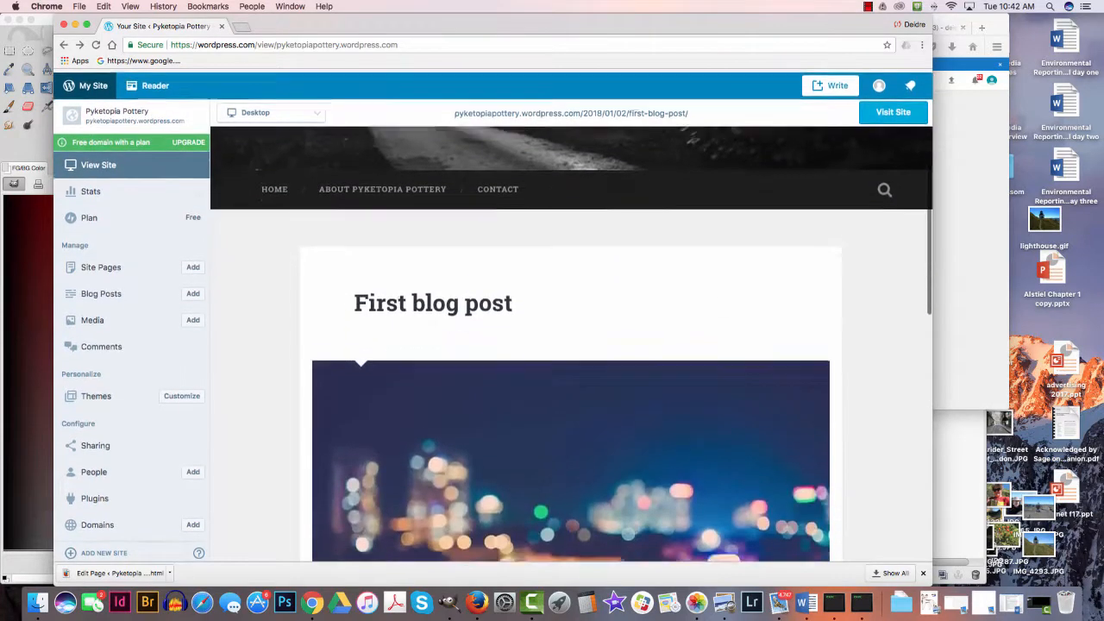
{"action": "scroll", "coordinate": [572, 342], "scroll_direction": "down", "scroll_amount": 5}
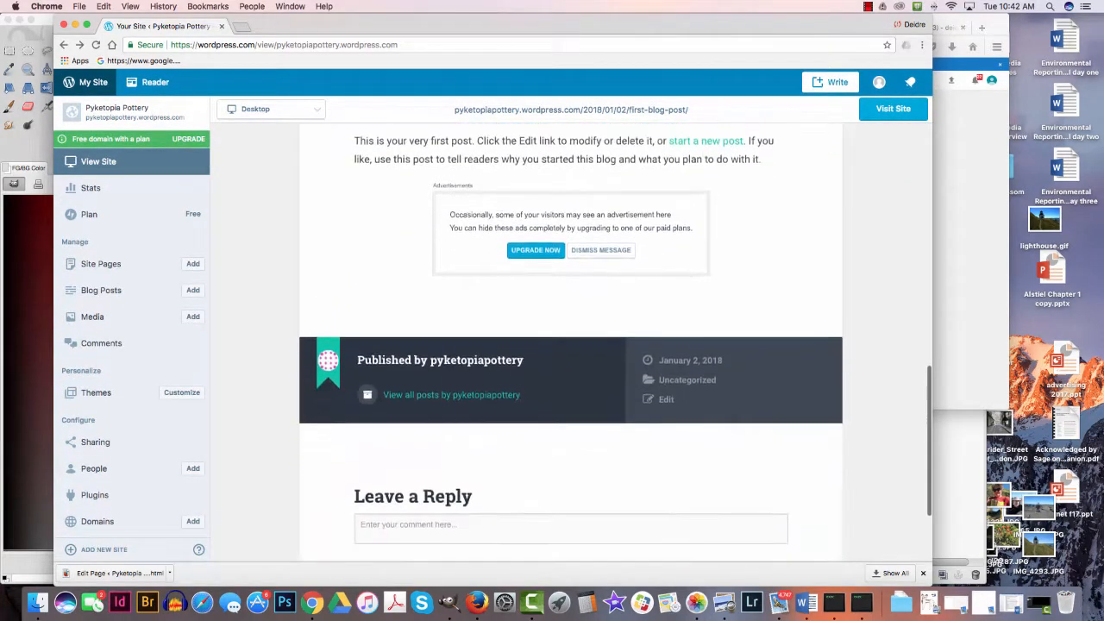
{"action": "scroll", "coordinate": [572, 342], "scroll_direction": "up", "scroll_amount": 2}
{"action": "scroll", "coordinate": [665, 431], "scroll_direction": "up", "scroll_amount": 1}
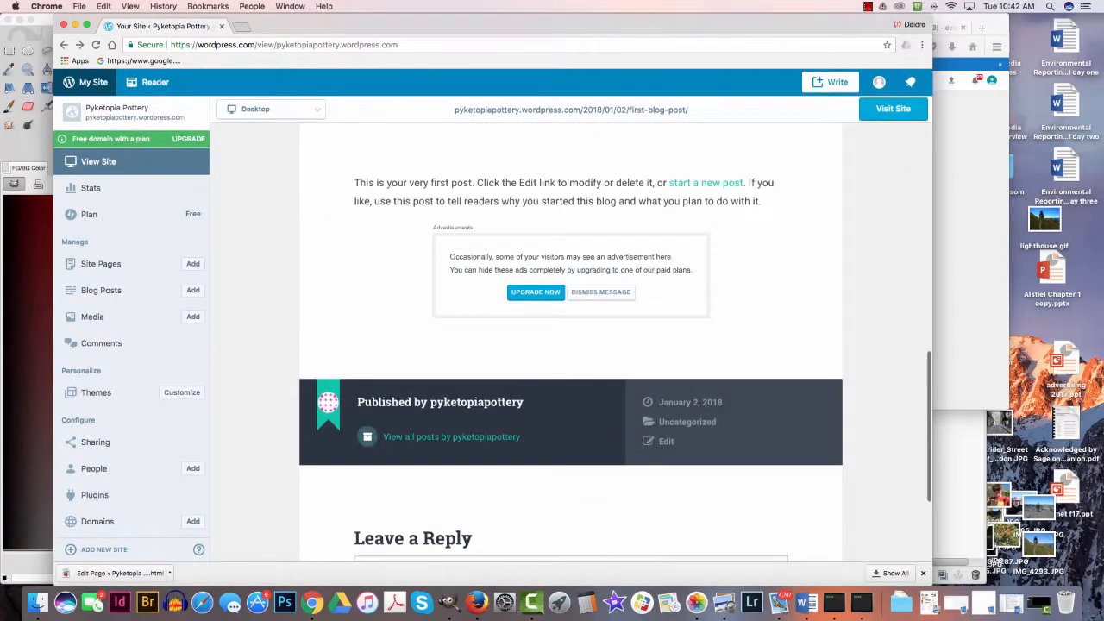
{"action": "left_click", "coordinate": [666, 440]}
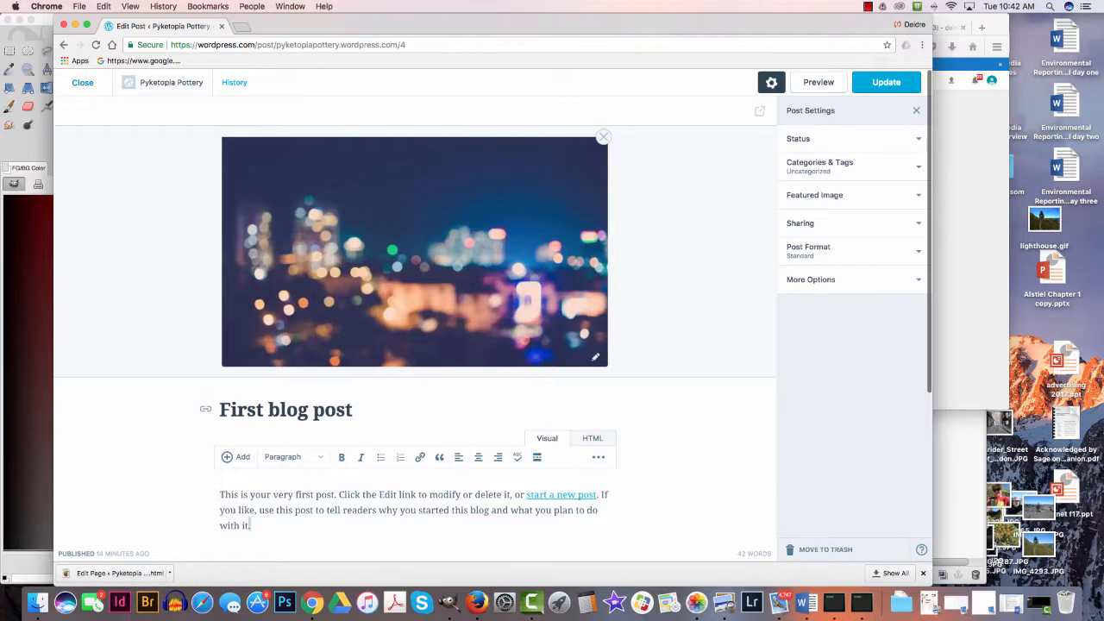
- Replace the post's title with "Leach demo on throwing a mug"
{"action": "left_click_drag", "start_coordinate": [250, 525], "coordinate": [219, 495]}
{"action": "triple_click", "coordinate": [298, 409]}
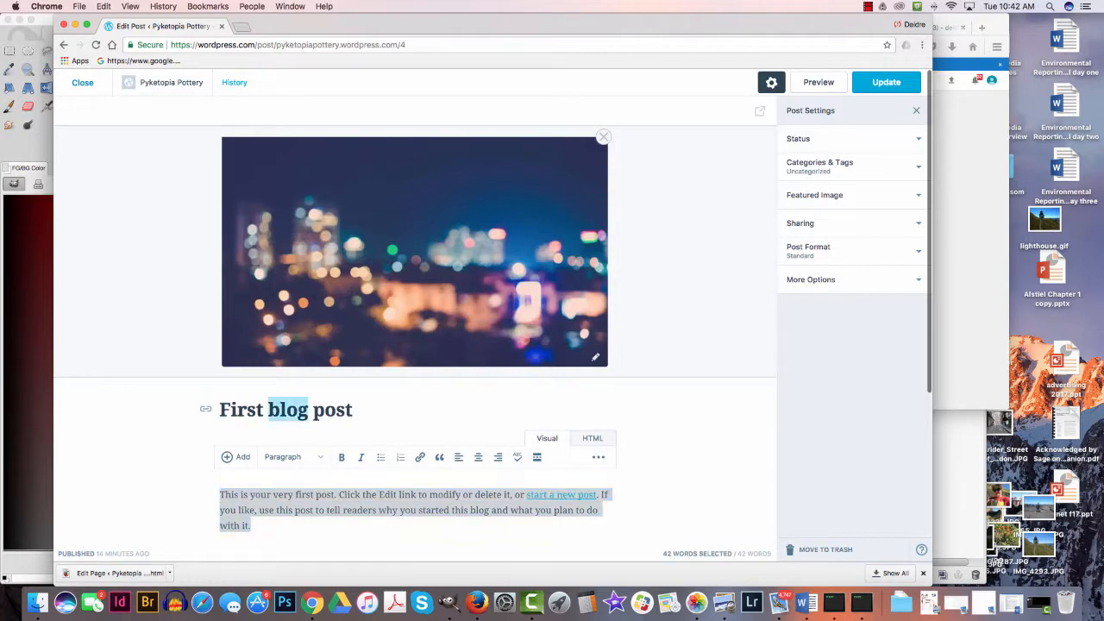
{"action": "type", "text": "Throwing a"}
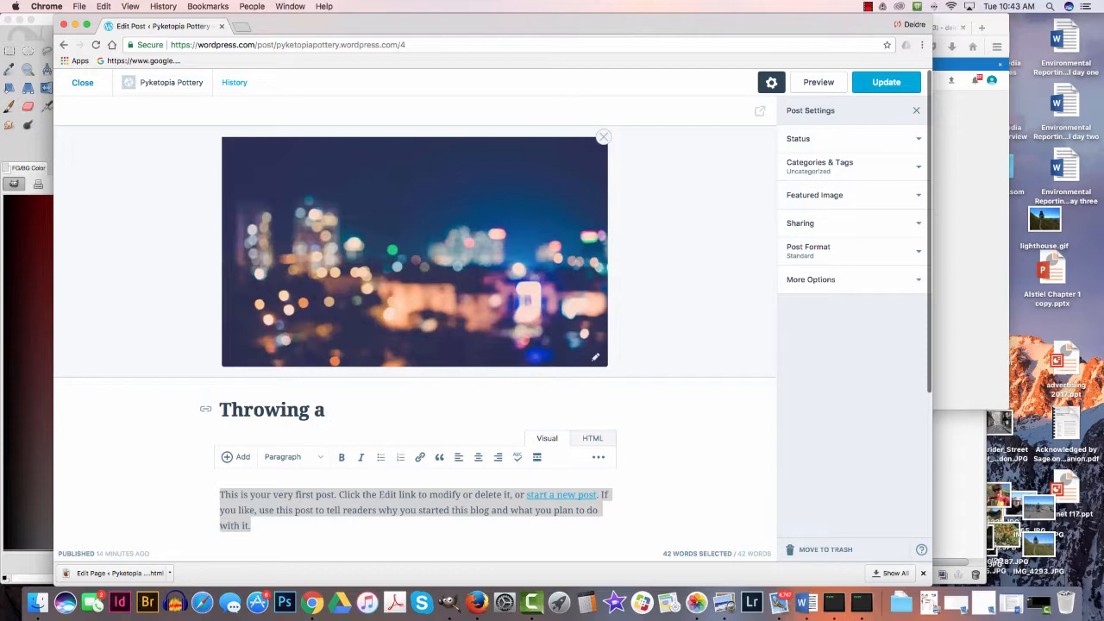
{"action": "key", "text": "BackSpace"}
{"action": "key", "text": "BackSpace"}
{"action": "key", "text": "BackSpace"}
{"action": "key", "text": "BackSpace"}
{"action": "key", "text": "BackSpace"}
{"action": "key", "text": "BackSpace"}
{"action": "key", "text": "BackSpace"}
{"action": "key", "text": "BackSpace"}
{"action": "key", "text": "BackSpace"}
{"action": "key", "text": "BackSpace"}
{"action": "key", "text": "BackSpace"}
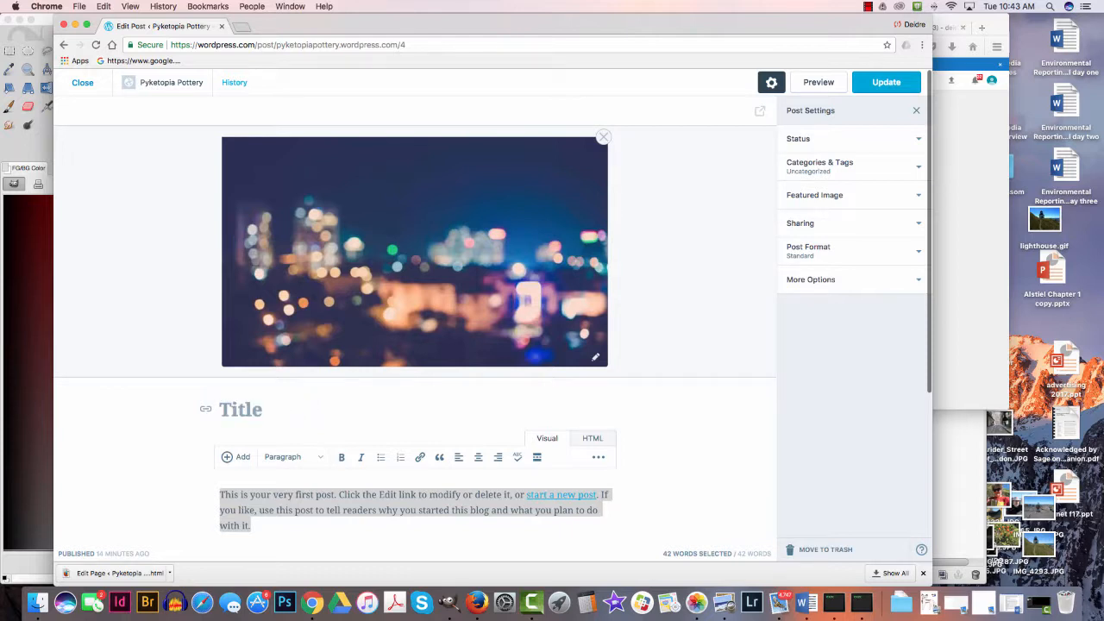
{"action": "type", "text": "Leach demo"}
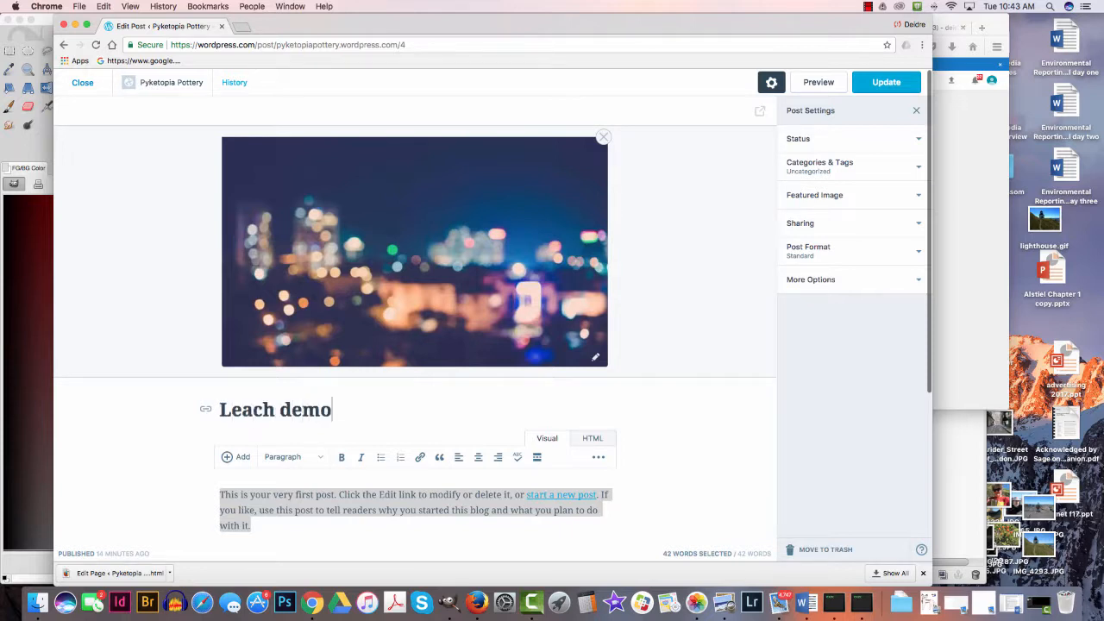
{"action": "type", "text": " on throwing a mug"}
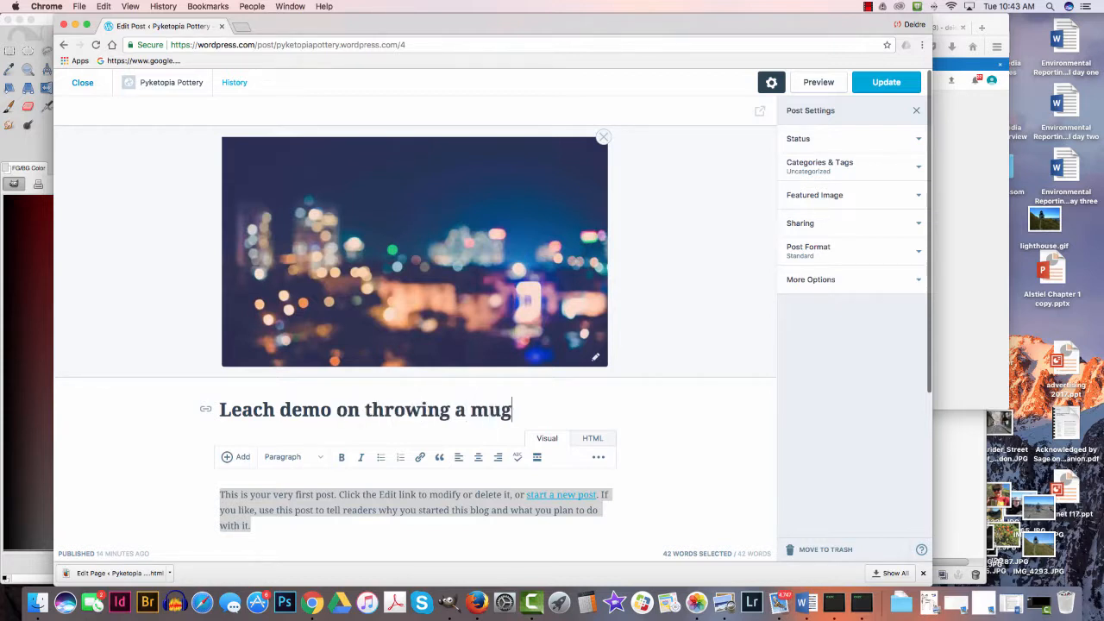
- Replace the post's body text with "In this video, potter Simon Leach shows how he throws a ceramic coffee vessel."
{"action": "left_click_drag", "start_coordinate": [220, 495], "coordinate": [251, 525]}
{"action": "left_click", "coordinate": [220, 511]}
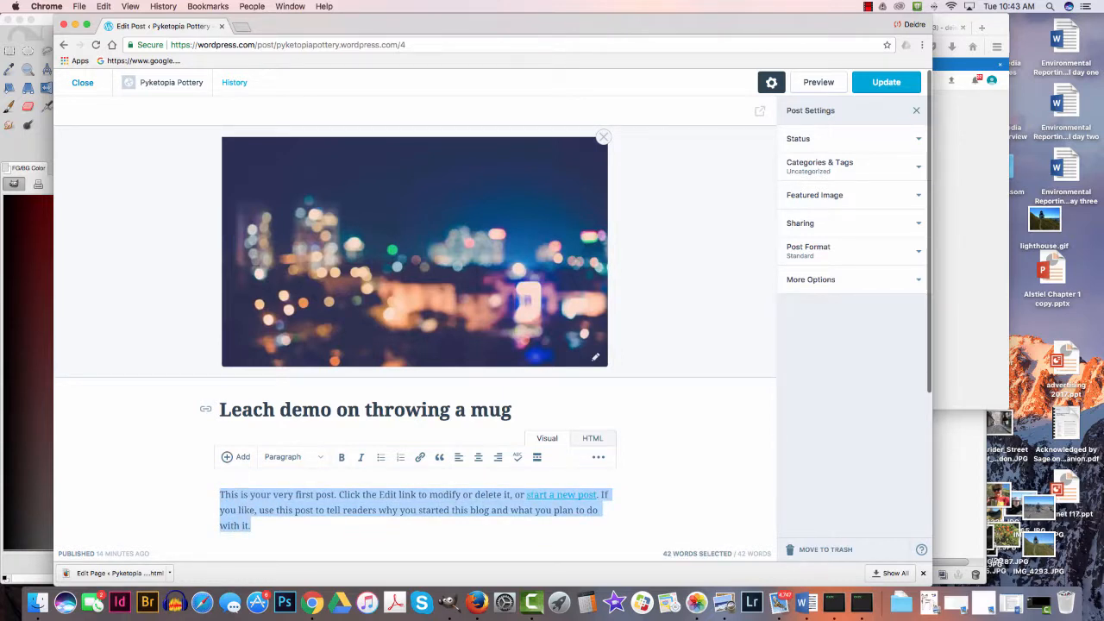
{"action": "type", "text": "In this"}
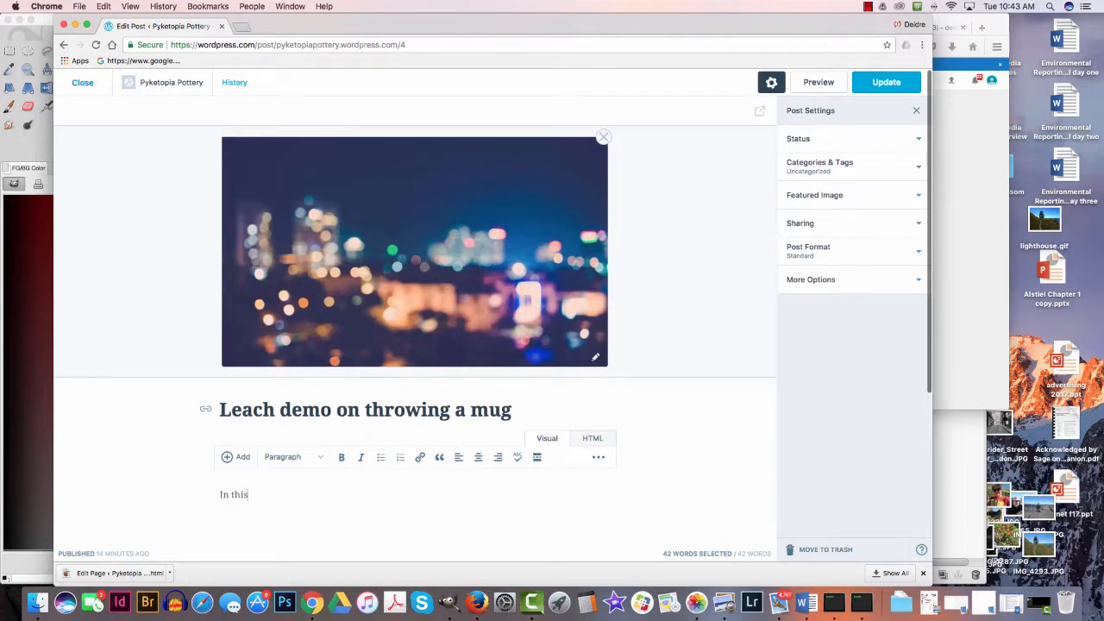
{"action": "type", "text": " video, Sim"}
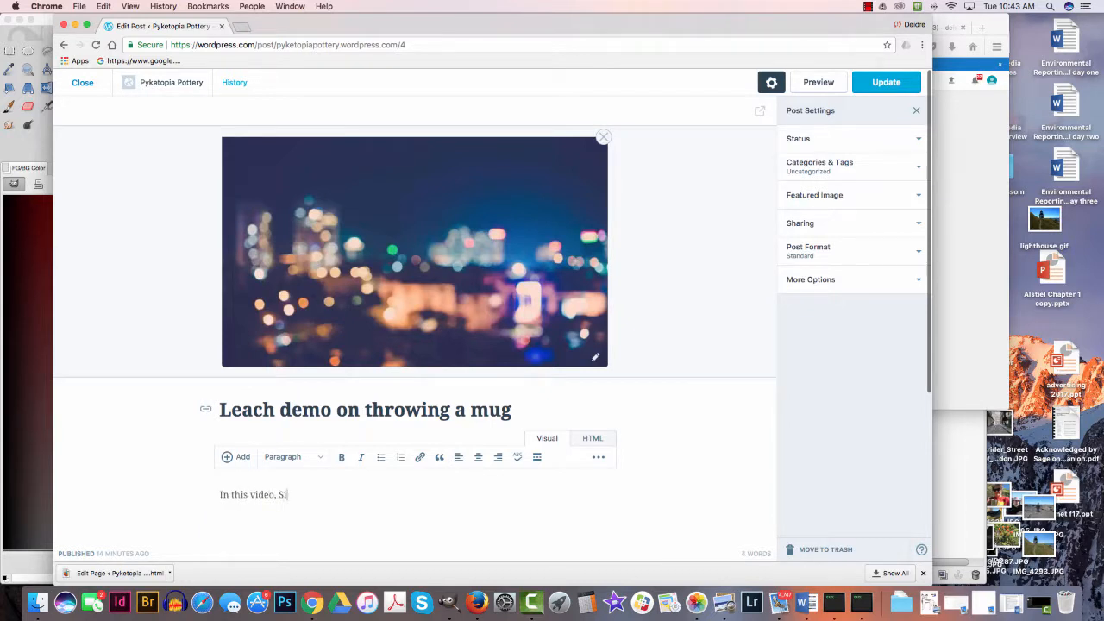
{"action": "key", "text": "BackSpace"}
{"action": "key", "text": "BackSpace"}
{"action": "key", "text": "BackSpace"}
{"action": "type", "text": "potter Simon Leach"}
{"action": "type", "text": "shows how he thro"}
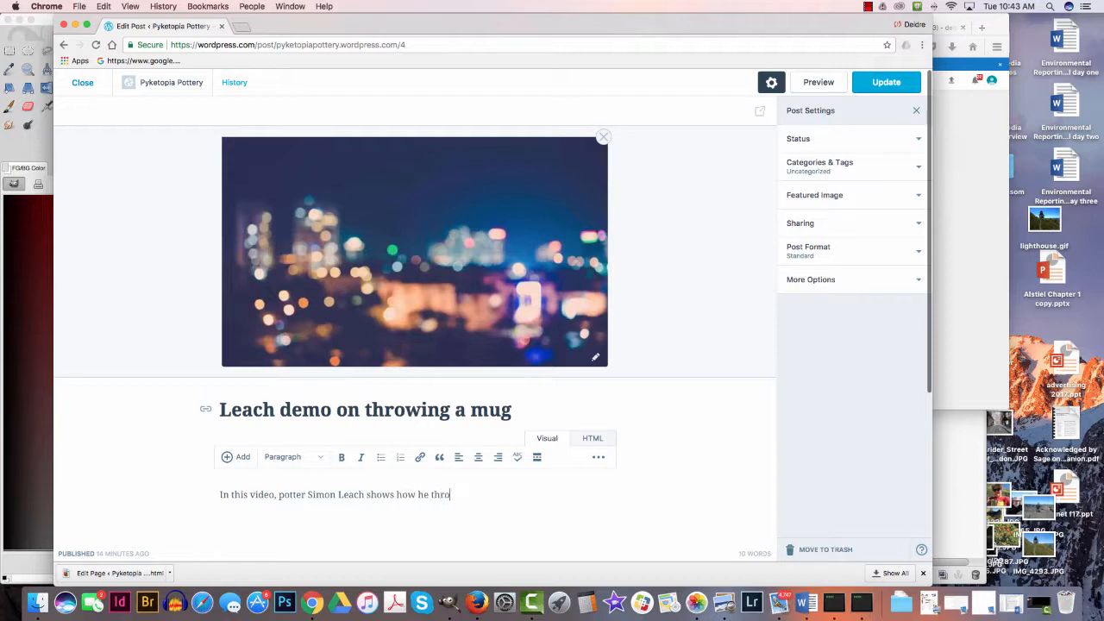
{"action": "type", "text": "ws a ceramic coffee vessel."}
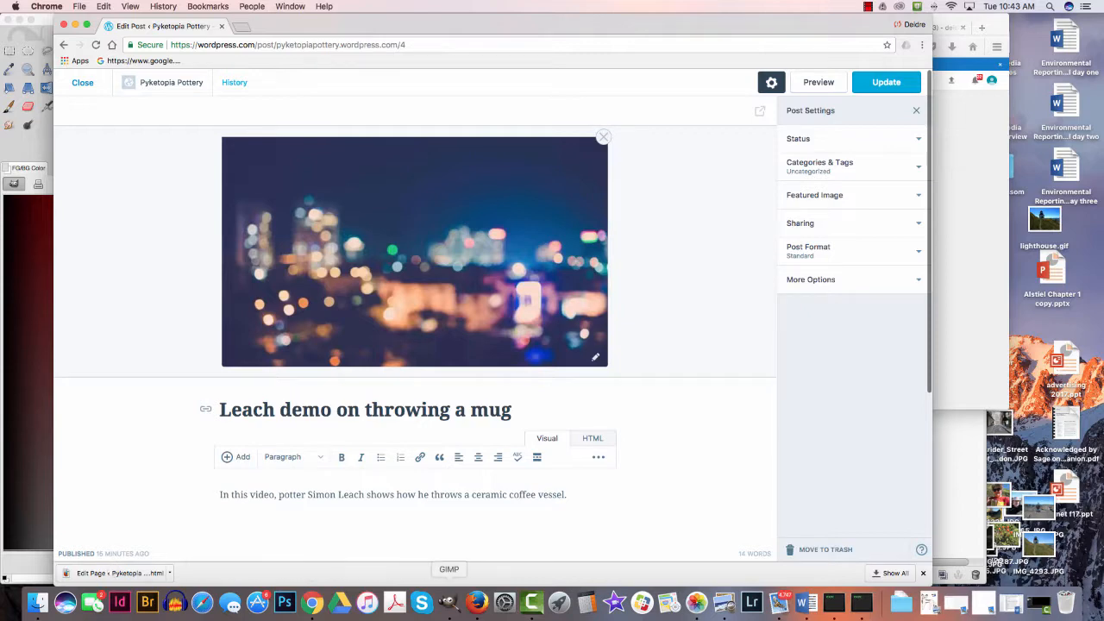
- Embed the copied YouTube video below the post's sentence by pasting its web address, and update the post
{"action": "left_click", "coordinate": [477, 601]}
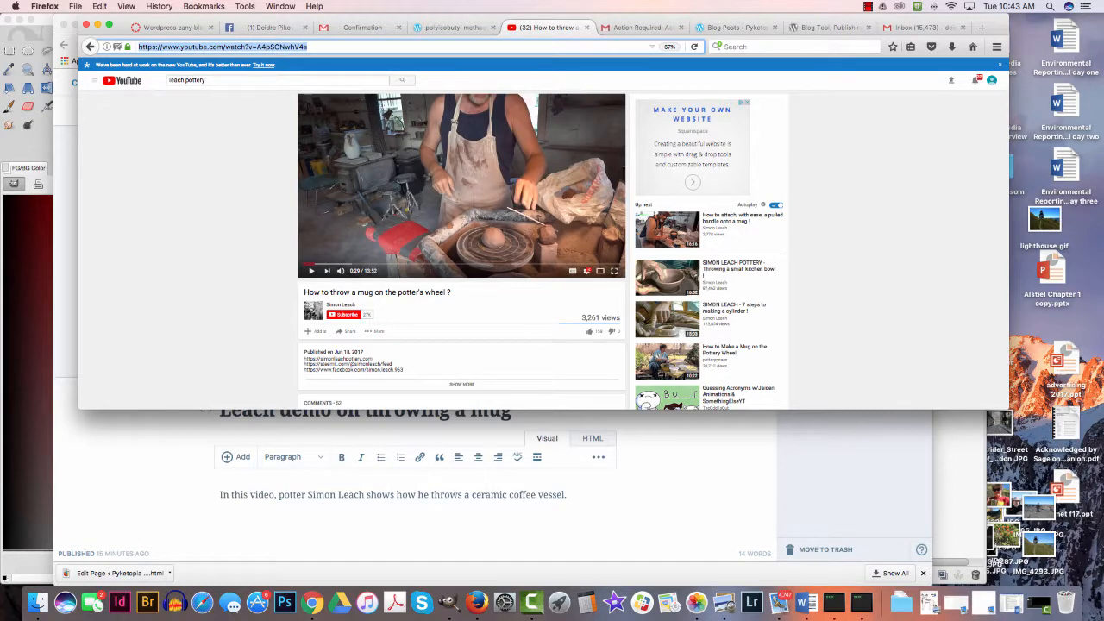
{"action": "key", "text": "super+Tab"}
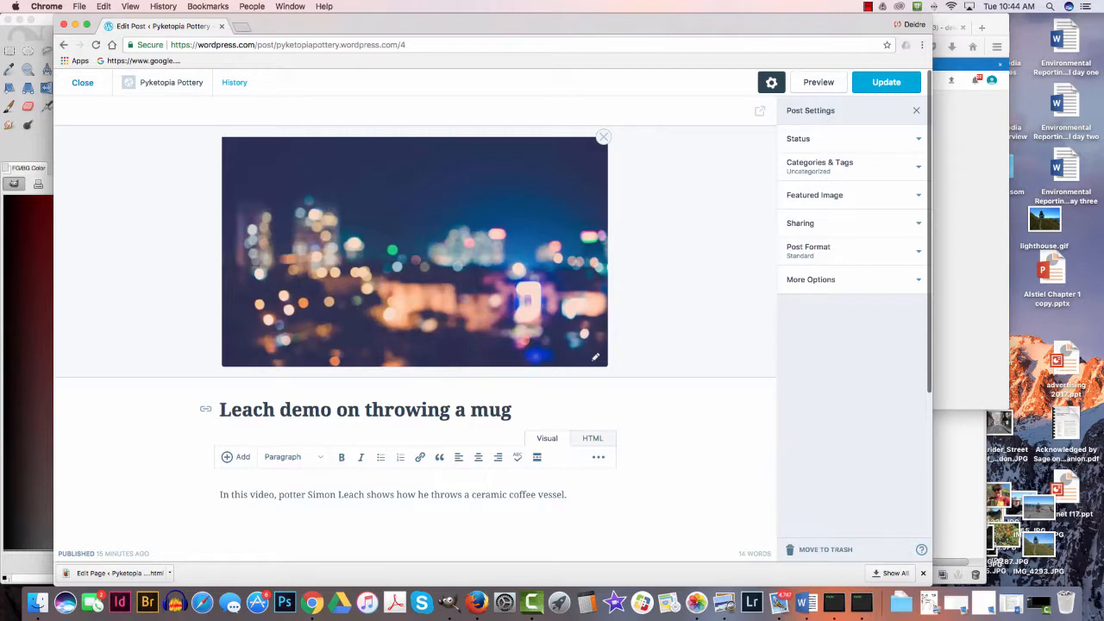
{"action": "key", "text": "super+v"}
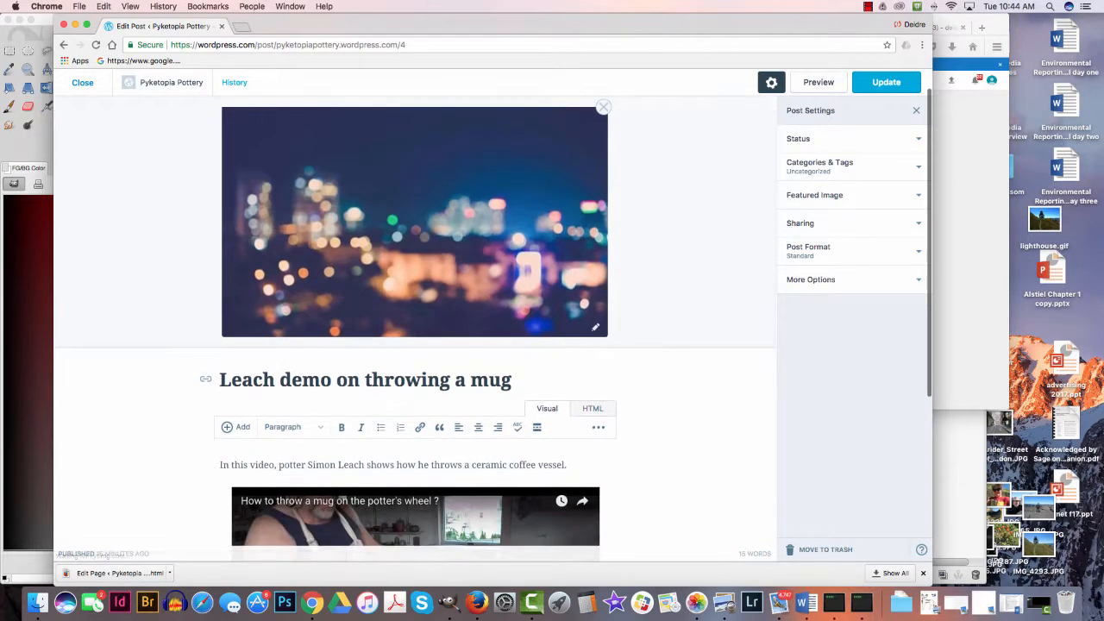
{"action": "scroll", "coordinate": [414, 345], "scroll_direction": "down", "scroll_amount": 4}
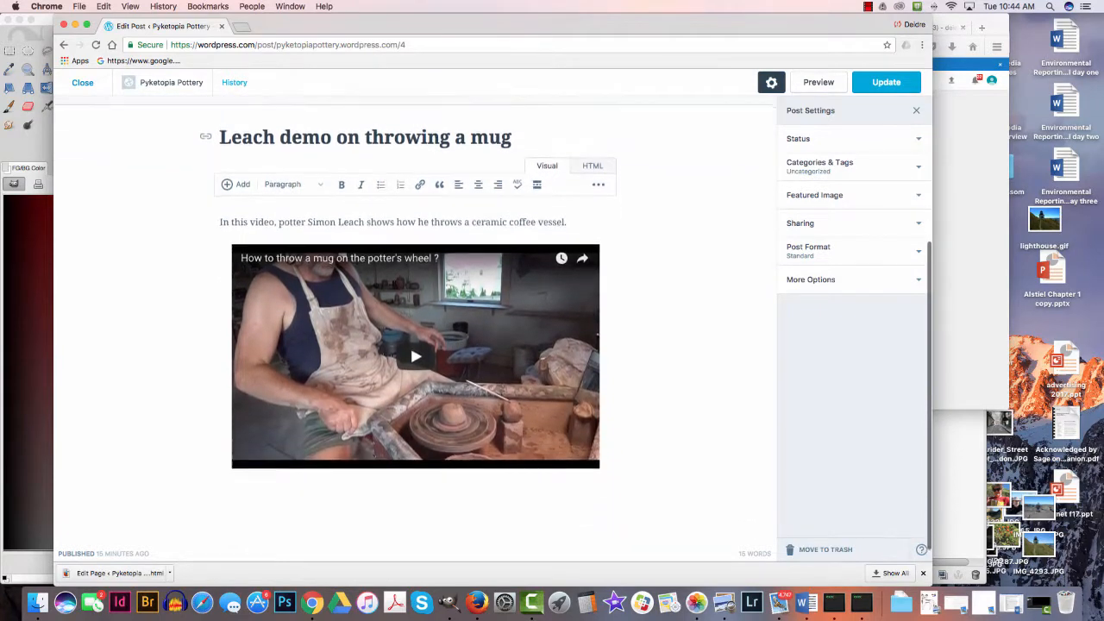
{"action": "scroll", "coordinate": [415, 345], "scroll_direction": "up", "scroll_amount": 4}
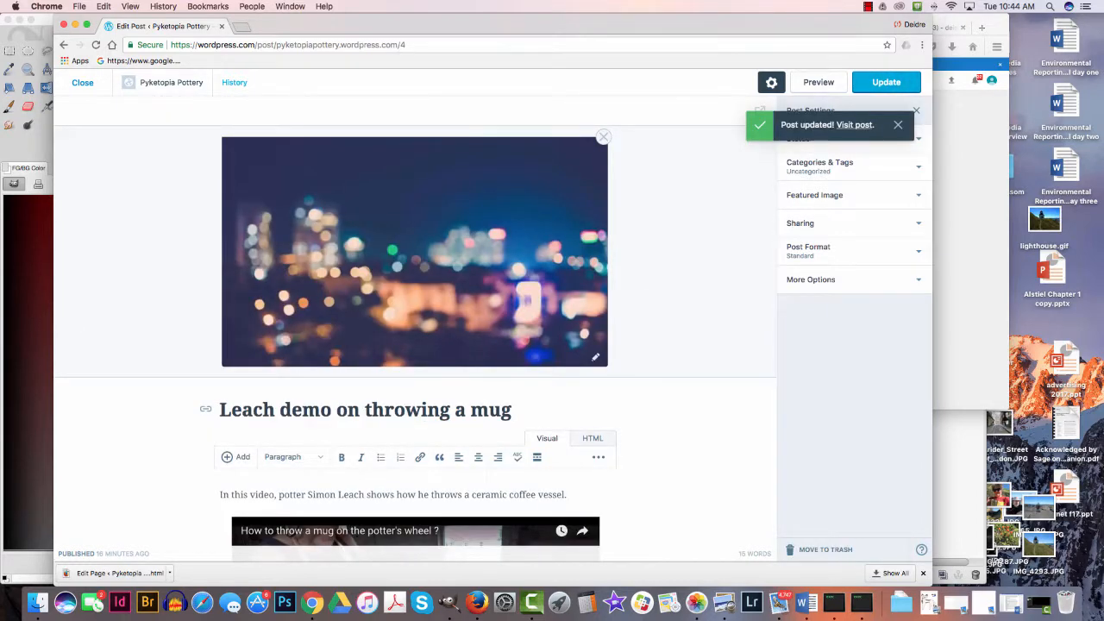
- Replace the post's featured image with the photo of the teal mug on the espresso machine, and update the post
{"action": "scroll", "coordinate": [414, 328], "scroll_direction": "down", "scroll_amount": 2}
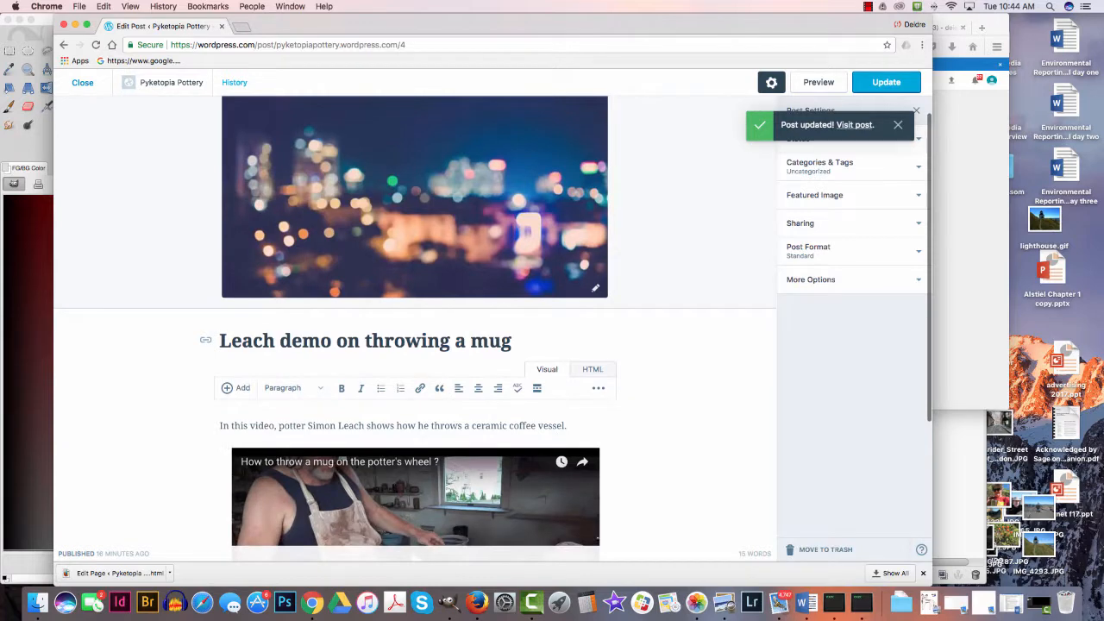
{"action": "scroll", "coordinate": [414, 328], "scroll_direction": "down", "scroll_amount": 5}
{"action": "scroll", "coordinate": [414, 327], "scroll_direction": "up", "scroll_amount": 5}
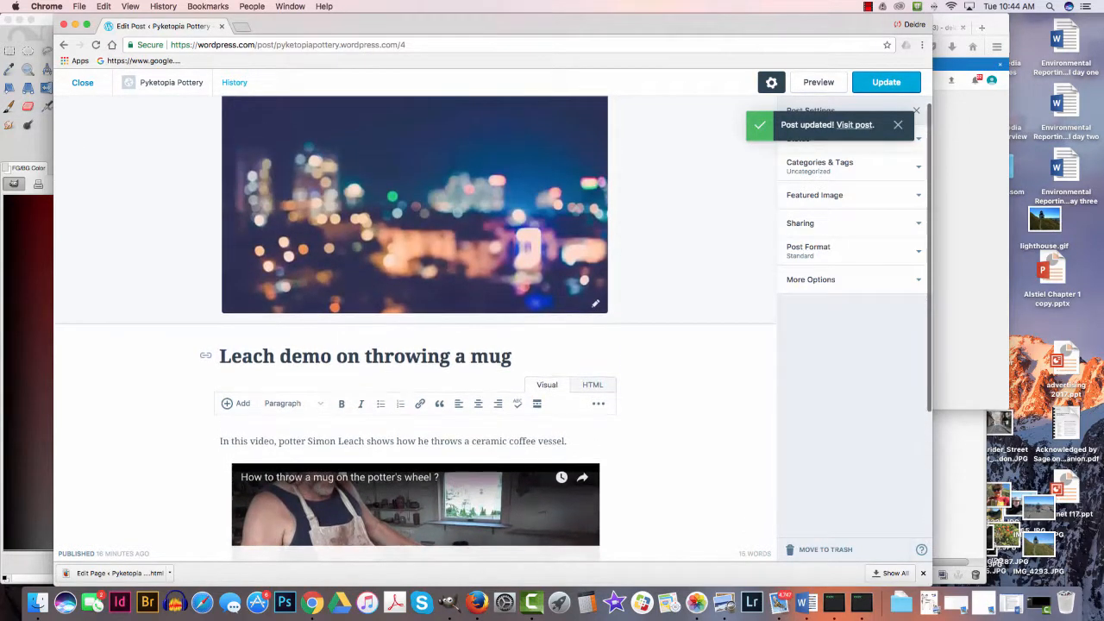
{"action": "left_click", "coordinate": [595, 303]}
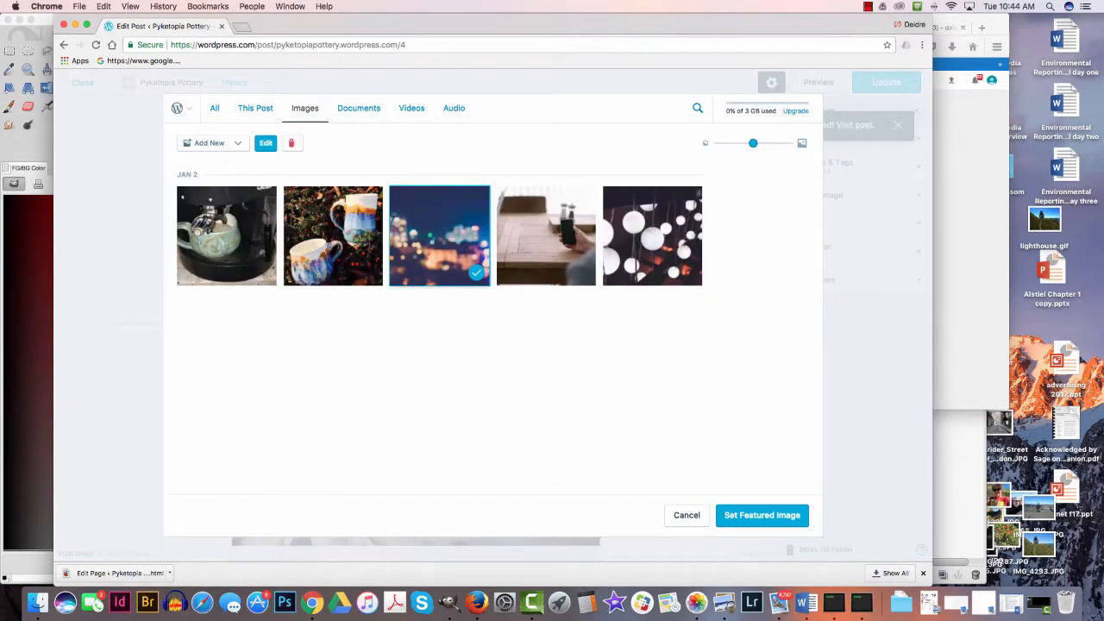
{"action": "left_click", "coordinate": [198, 231]}
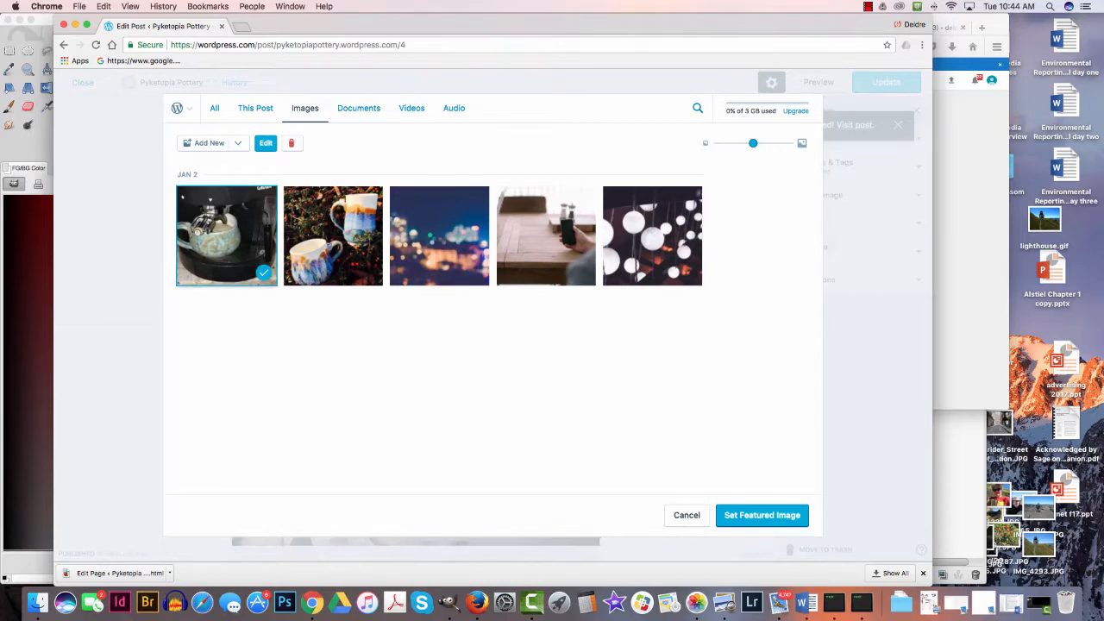
{"action": "left_click", "coordinate": [761, 514]}
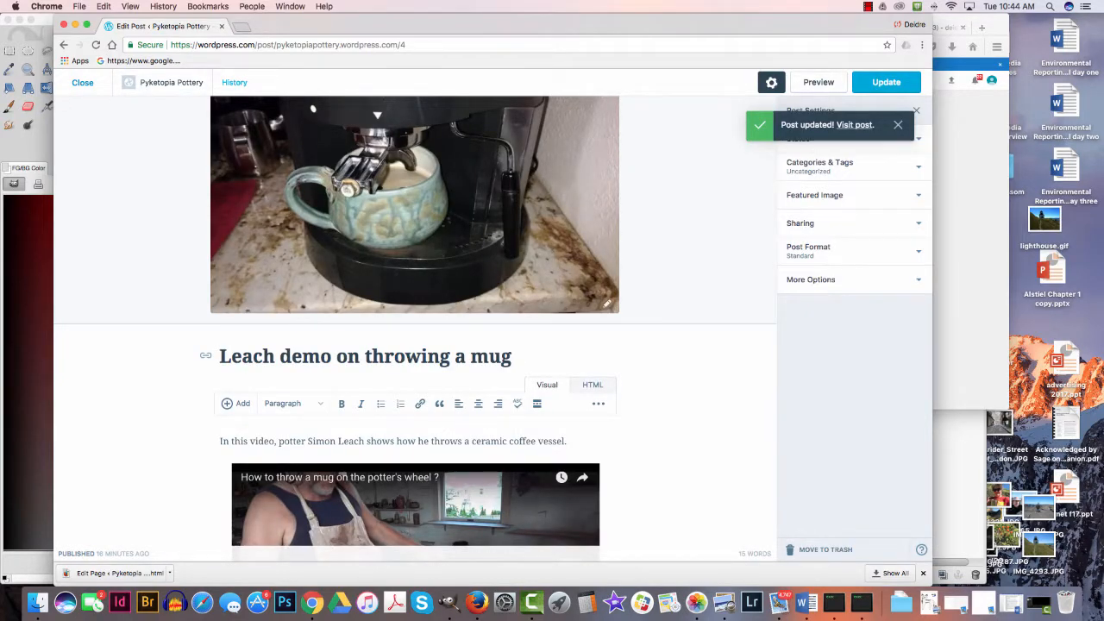
{"action": "scroll", "coordinate": [413, 320], "scroll_direction": "up", "scroll_amount": 1}
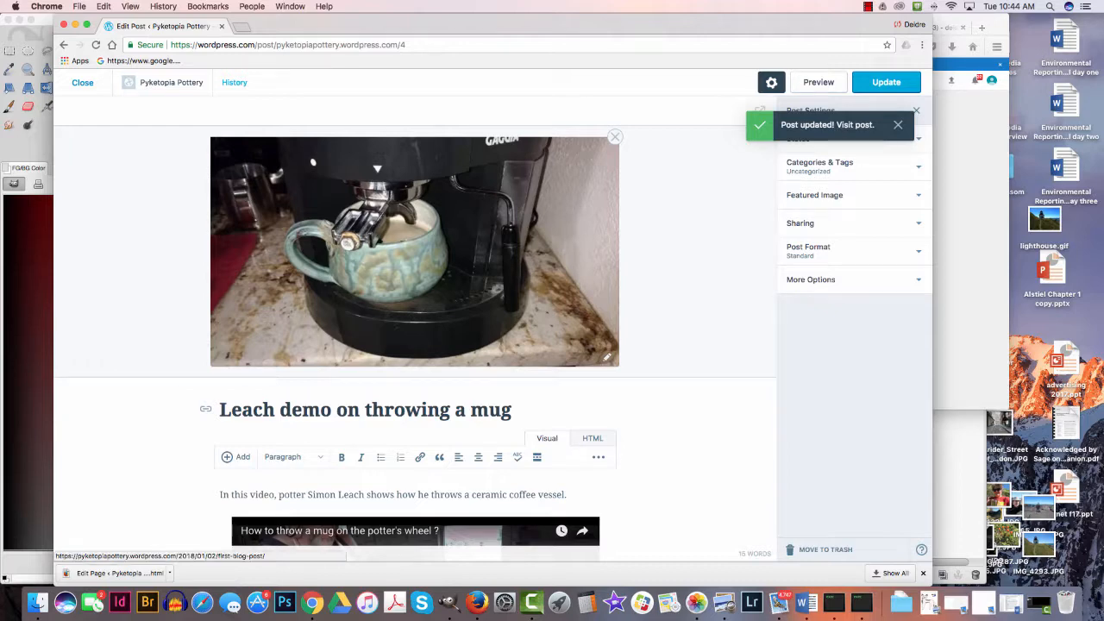
- Visit the published post and play its embedded mug-throwing video
{"action": "left_click", "coordinate": [858, 124]}
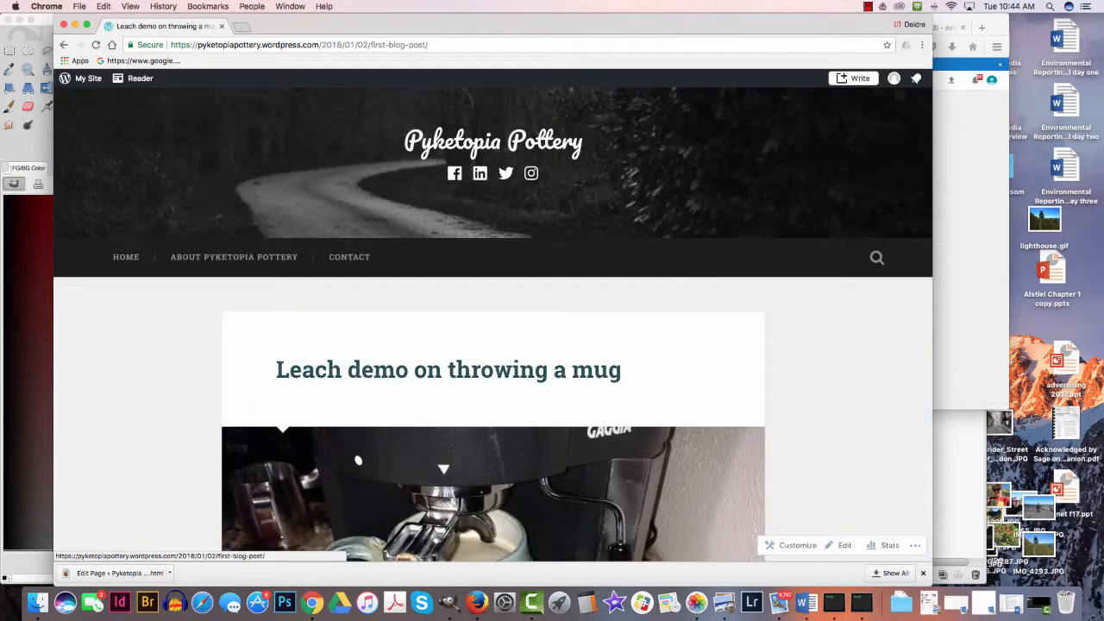
{"action": "scroll", "coordinate": [493, 324], "scroll_direction": "down", "scroll_amount": 5}
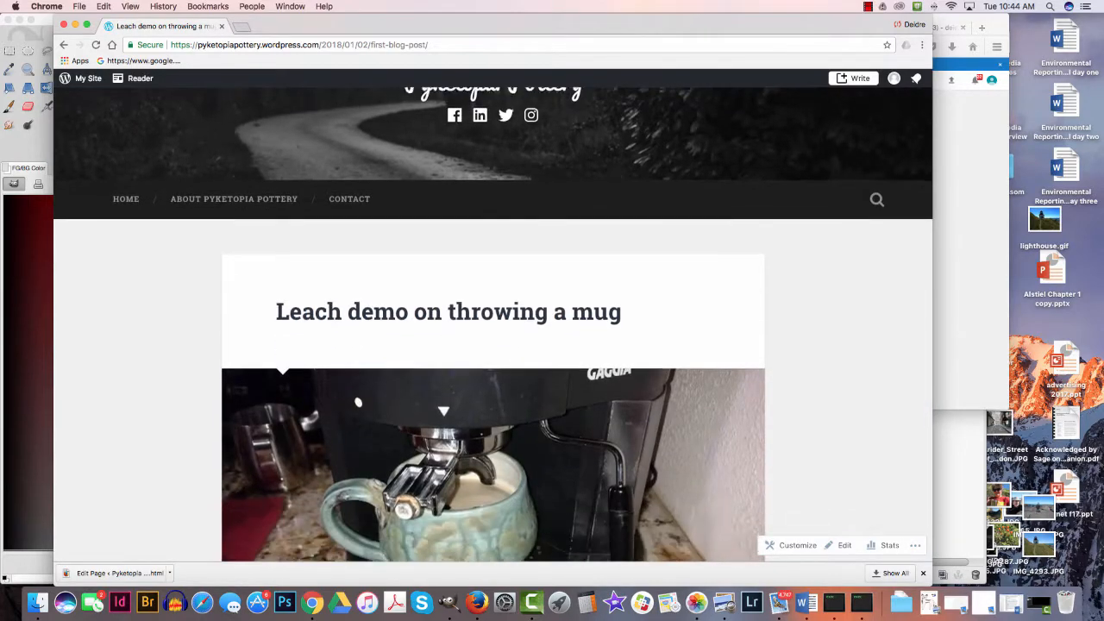
{"action": "scroll", "coordinate": [493, 324], "scroll_direction": "down", "scroll_amount": 4}
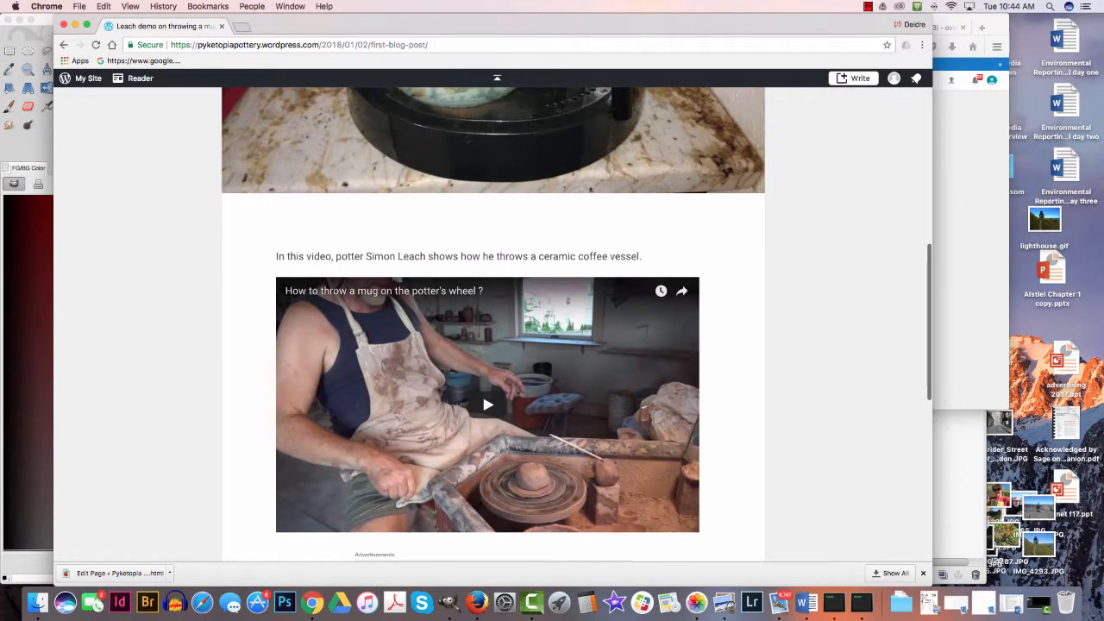
{"action": "scroll", "coordinate": [492, 324], "scroll_direction": "down", "scroll_amount": 1}
{"action": "left_click", "coordinate": [488, 377]}
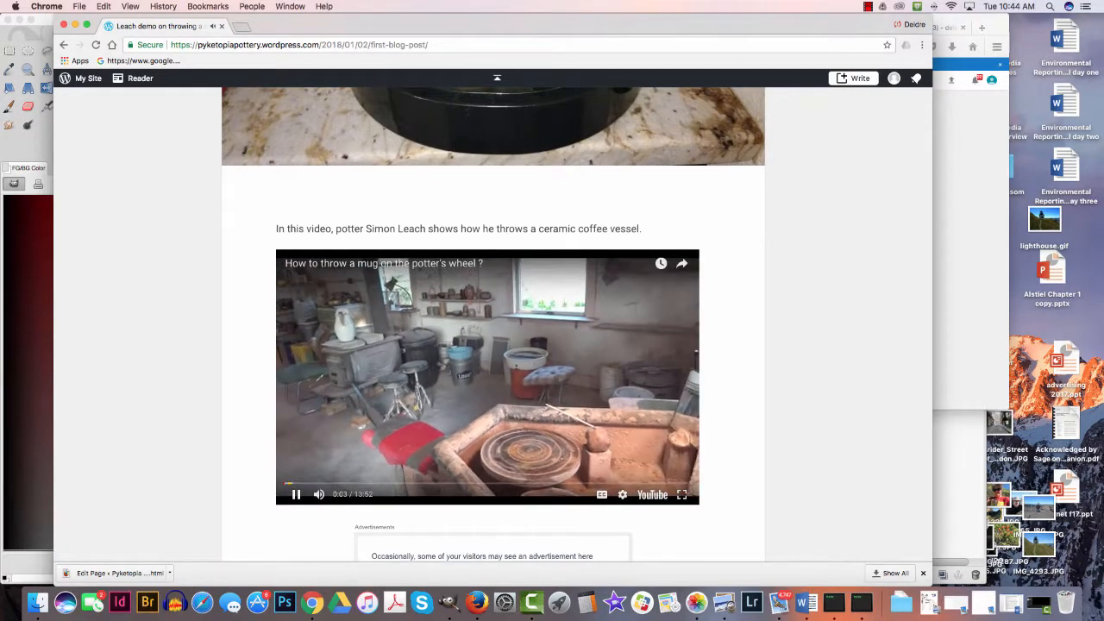
- View the blog's home page and examine the Contact page's image, intro text and form, including the email field
{"action": "scroll", "coordinate": [491, 327], "scroll_direction": "up", "scroll_amount": 10}
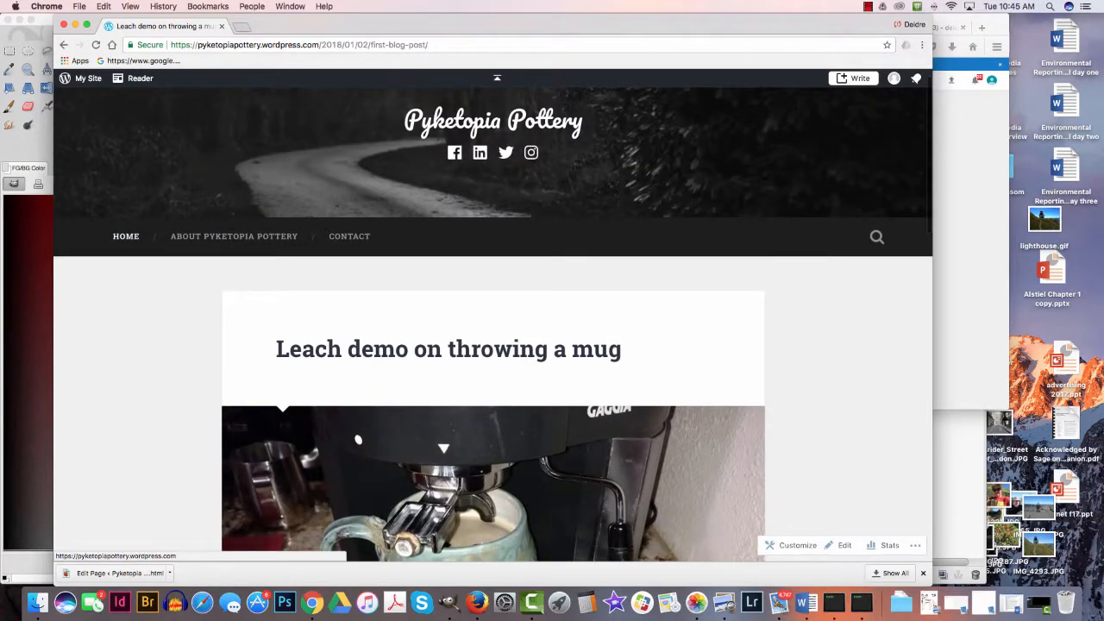
{"action": "left_click", "coordinate": [126, 235]}
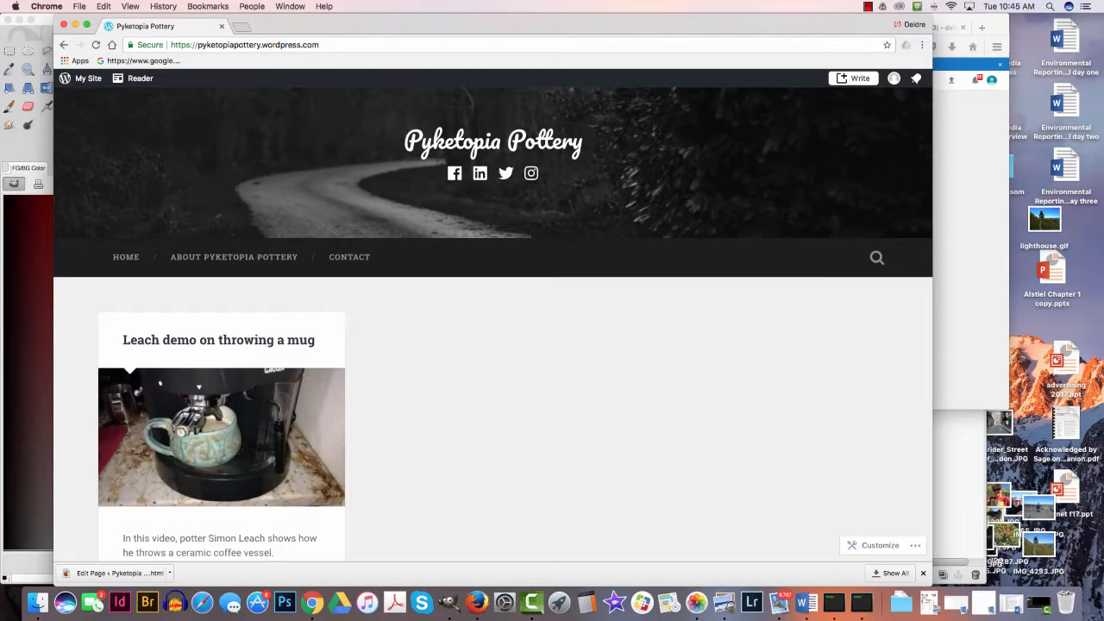
{"action": "left_click", "coordinate": [349, 256]}
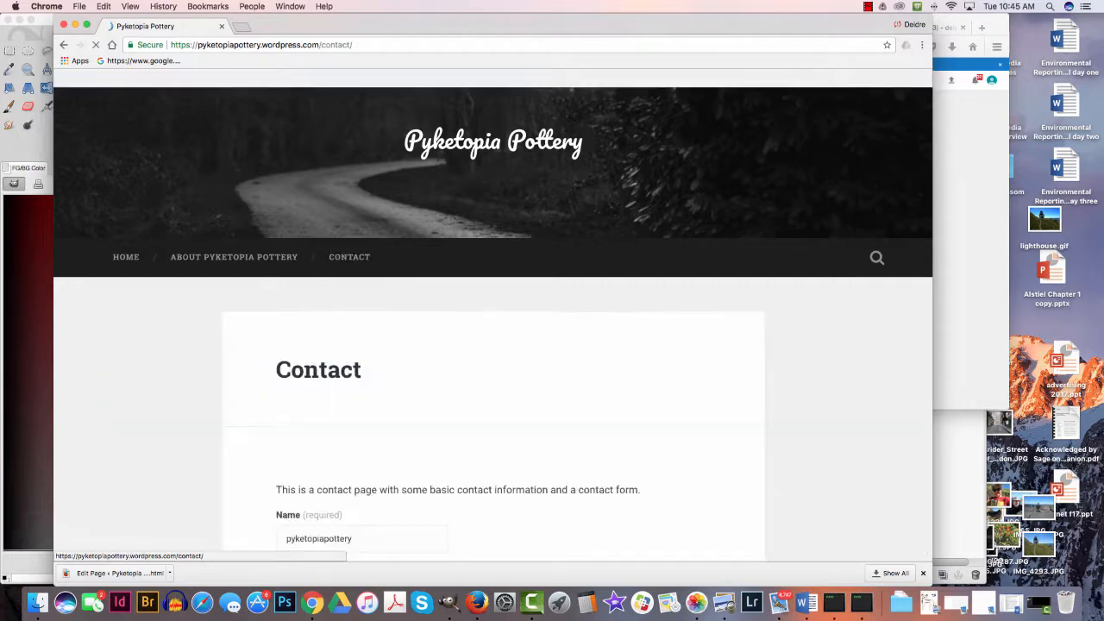
{"action": "scroll", "coordinate": [493, 324], "scroll_direction": "down", "scroll_amount": 10}
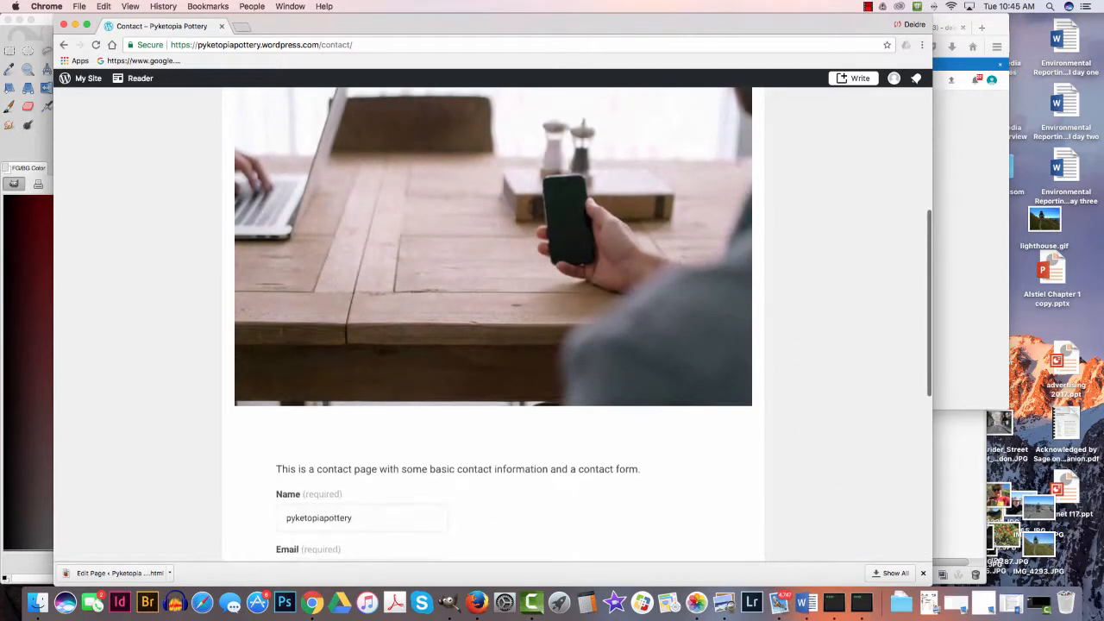
{"action": "scroll", "coordinate": [496, 78], "scroll_direction": "down", "scroll_amount": 5}
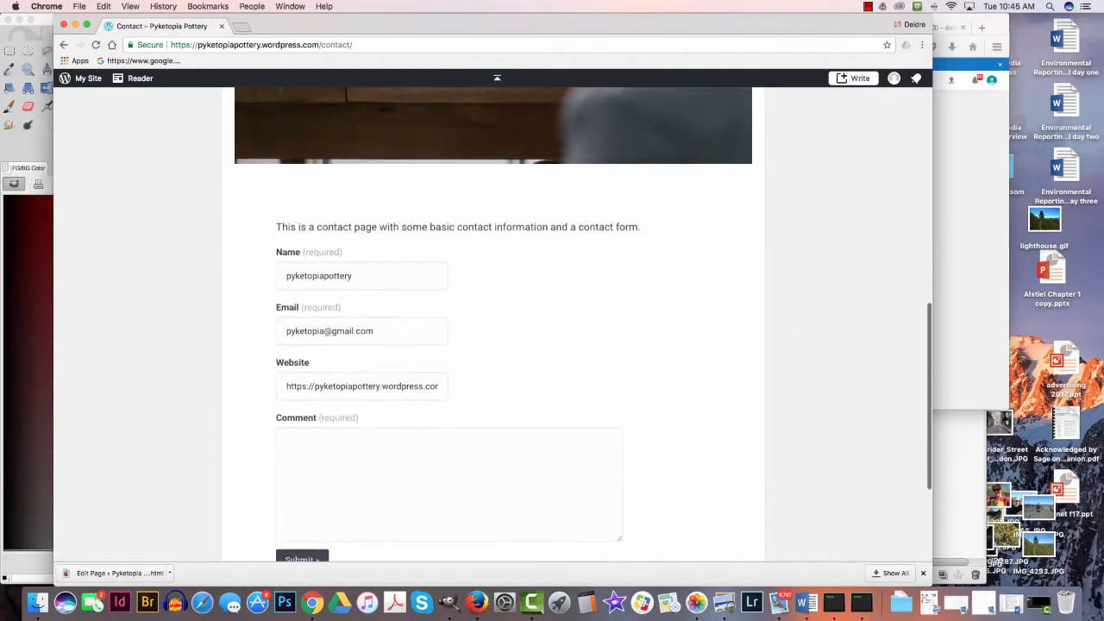
{"action": "scroll", "coordinate": [497, 78], "scroll_direction": "down", "scroll_amount": 4}
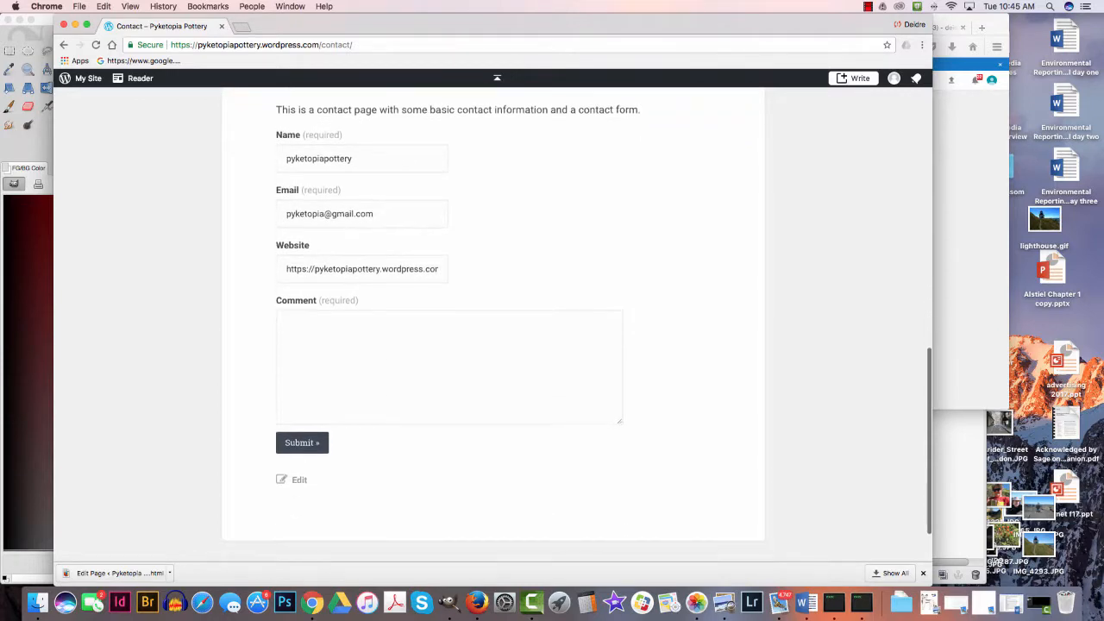
{"action": "scroll", "coordinate": [497, 77], "scroll_direction": "up", "scroll_amount": 4}
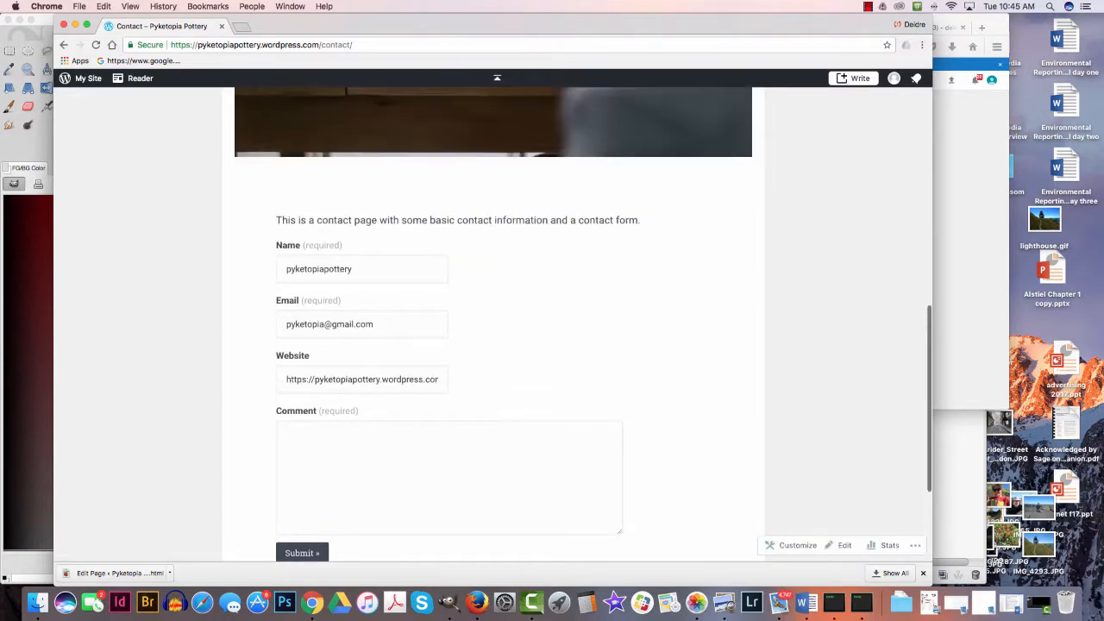
{"action": "left_click_drag", "start_coordinate": [287, 325], "coordinate": [374, 324]}
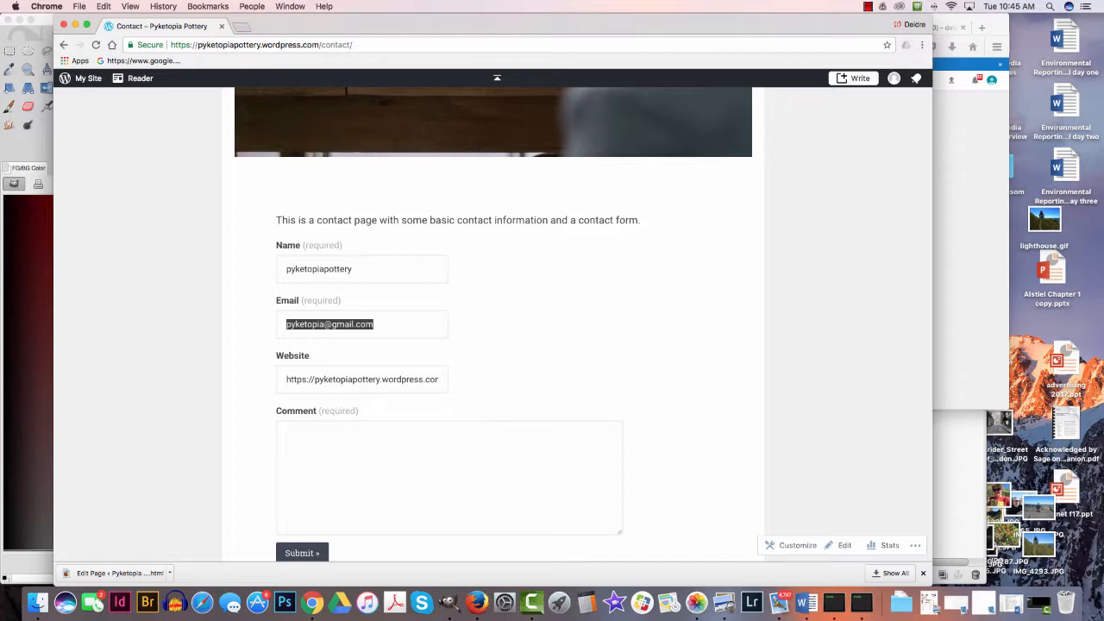
{"action": "scroll", "coordinate": [497, 323], "scroll_direction": "up", "scroll_amount": 5}
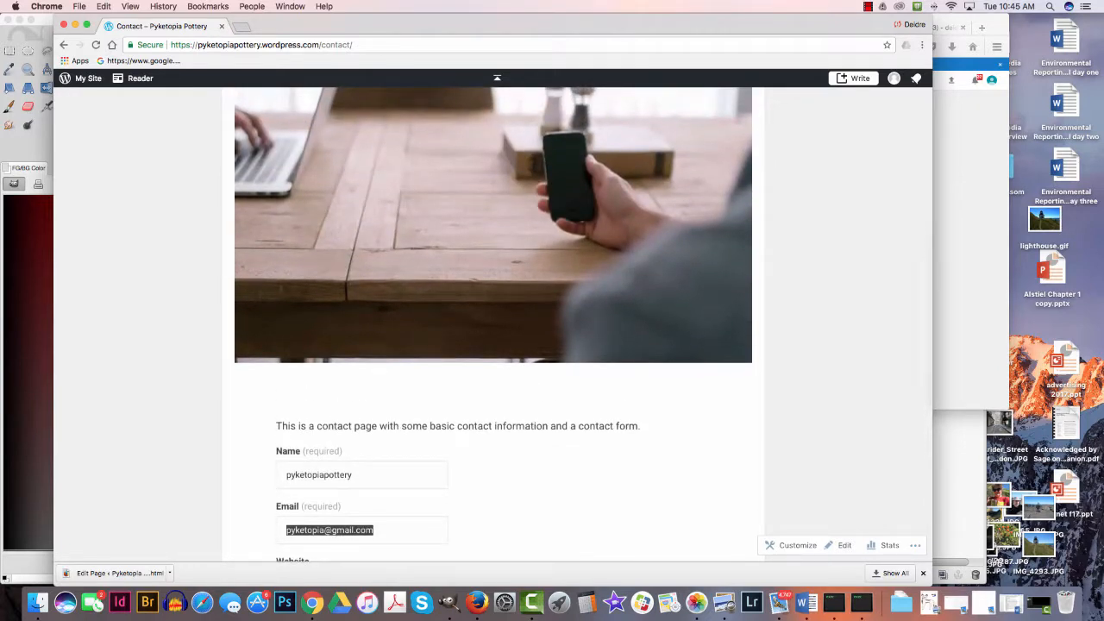
{"action": "scroll", "coordinate": [496, 324], "scroll_direction": "up", "scroll_amount": 9}
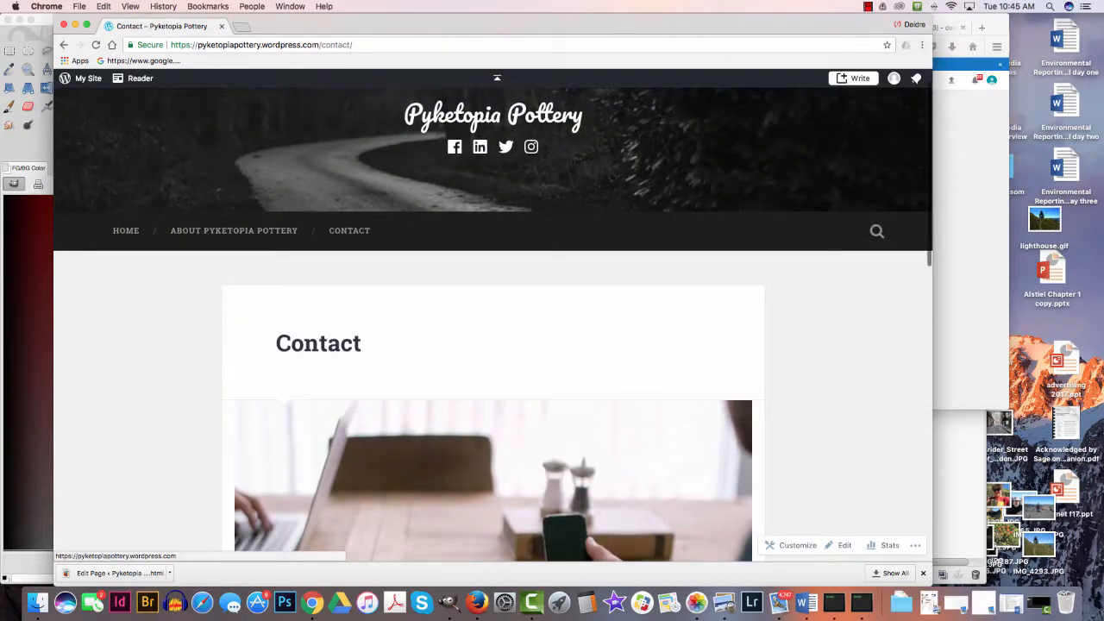
{"action": "scroll", "coordinate": [494, 315], "scroll_direction": "up", "scroll_amount": 1}
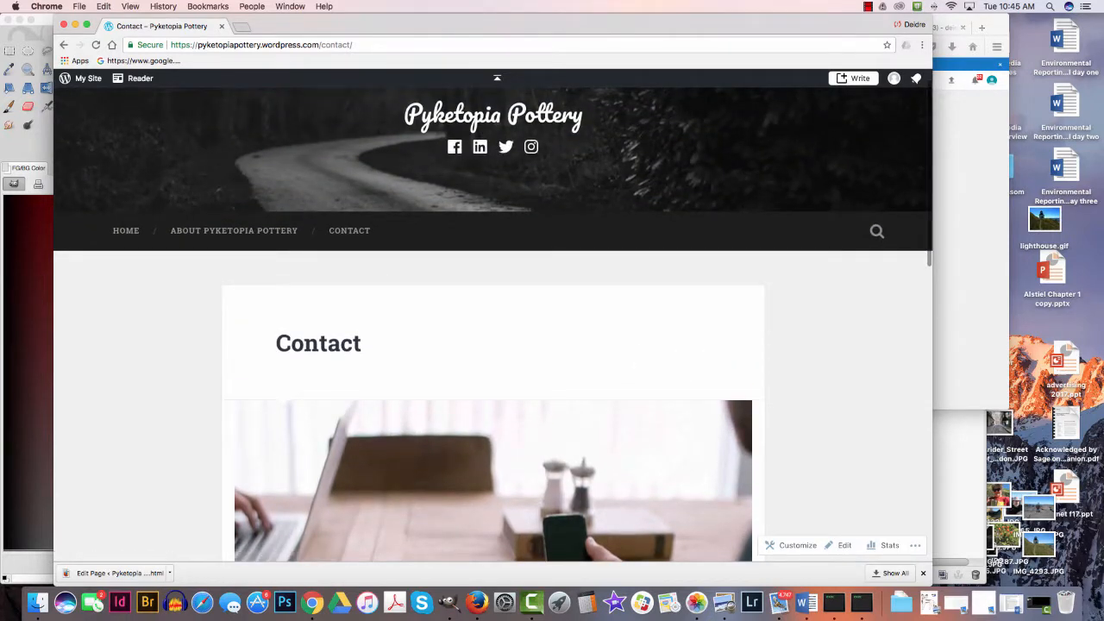